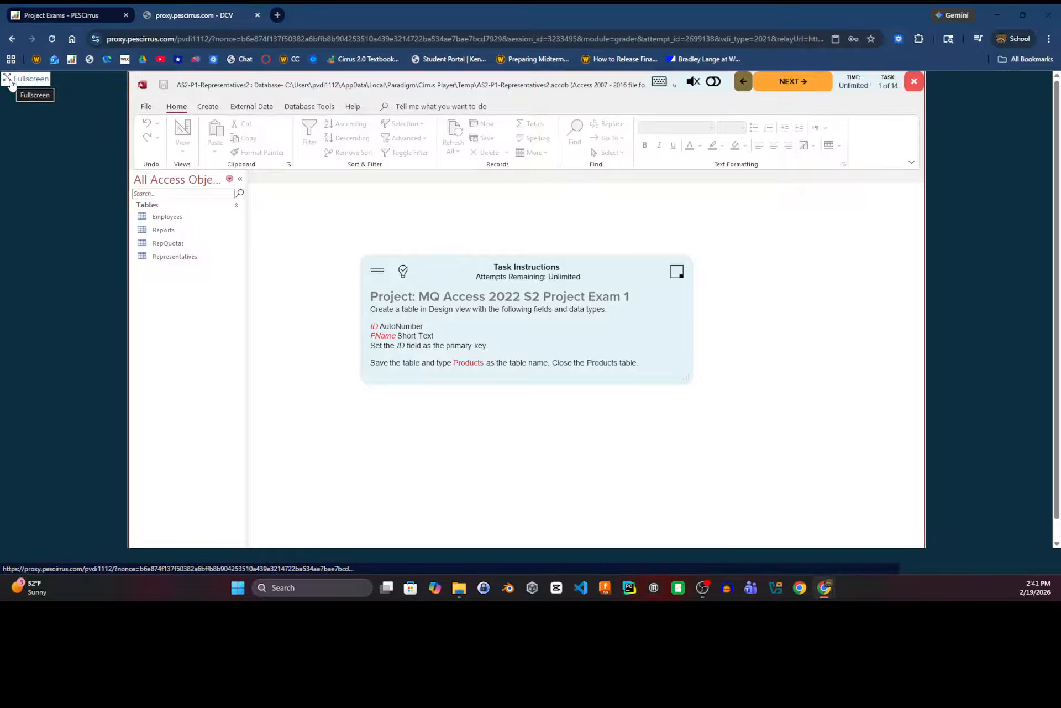
- Show the exam full screen with the answer key for the first task, and start a new table in Design view
{"action": "left_click", "coordinate": [10, 80]}
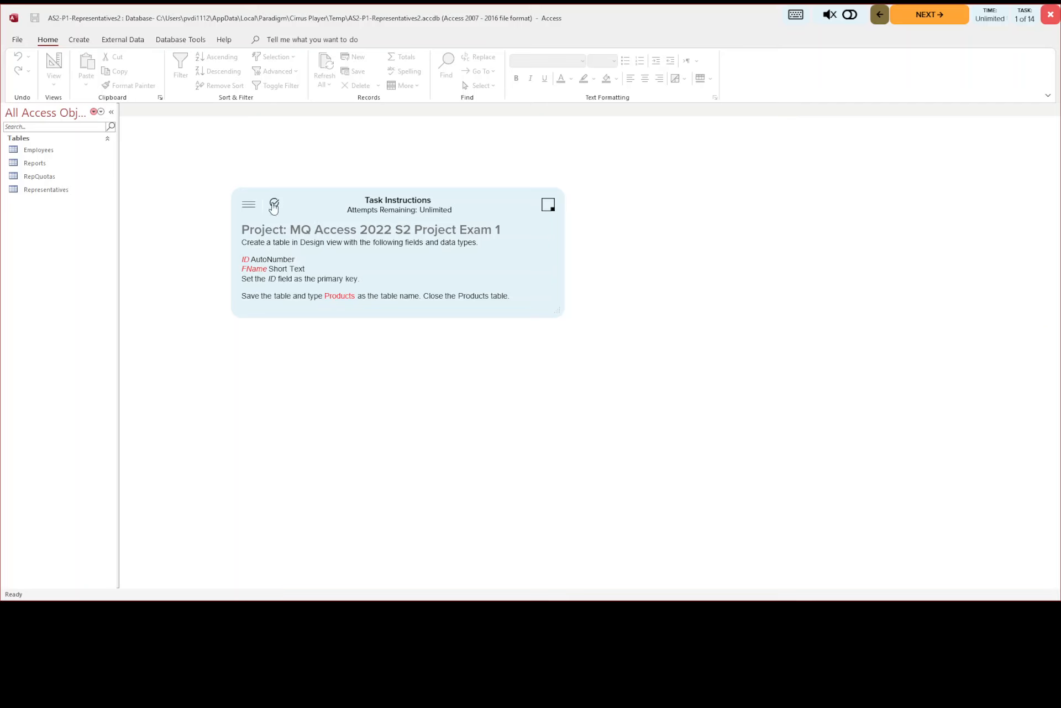
{"action": "left_click", "coordinate": [275, 205]}
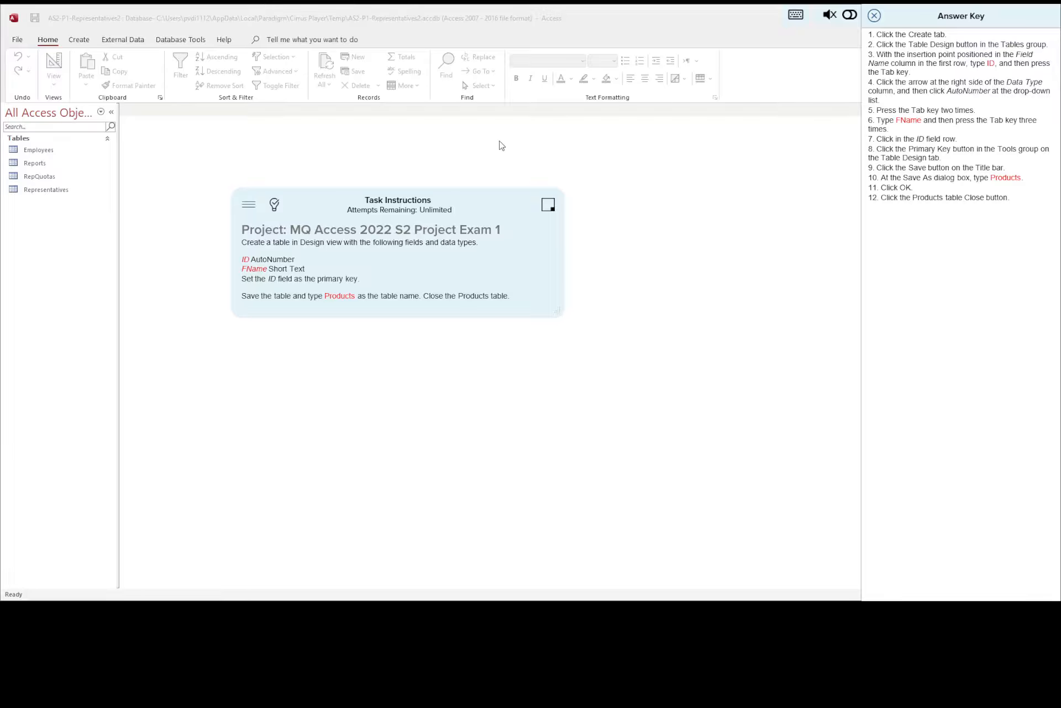
{"action": "left_click", "coordinate": [79, 40]}
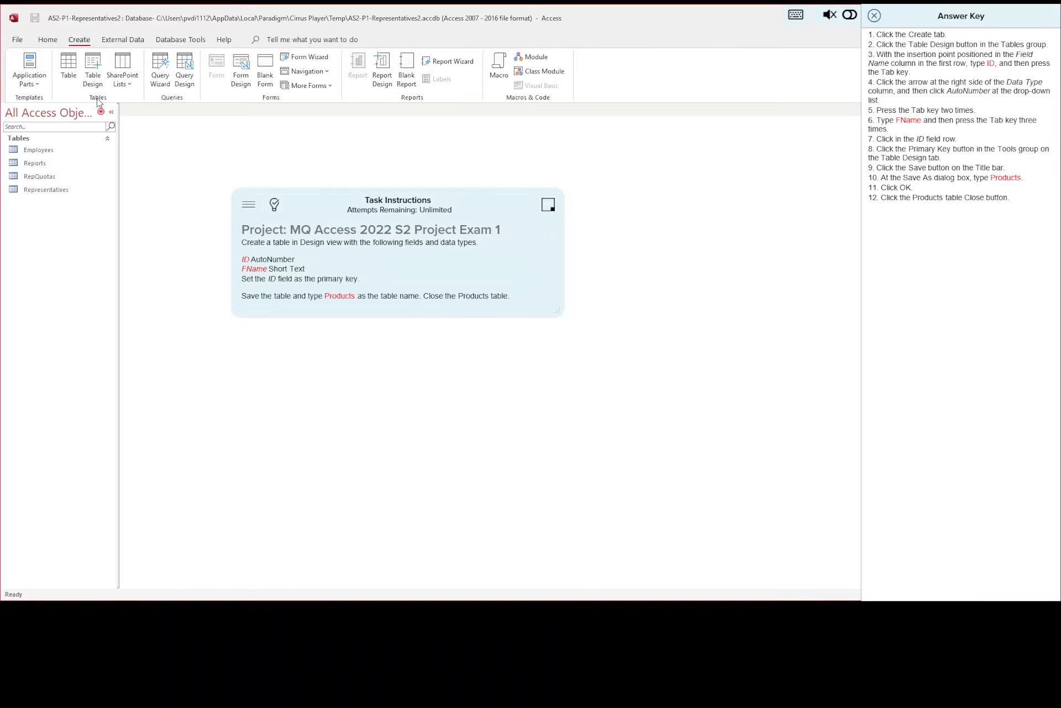
{"action": "left_click", "coordinate": [94, 68]}
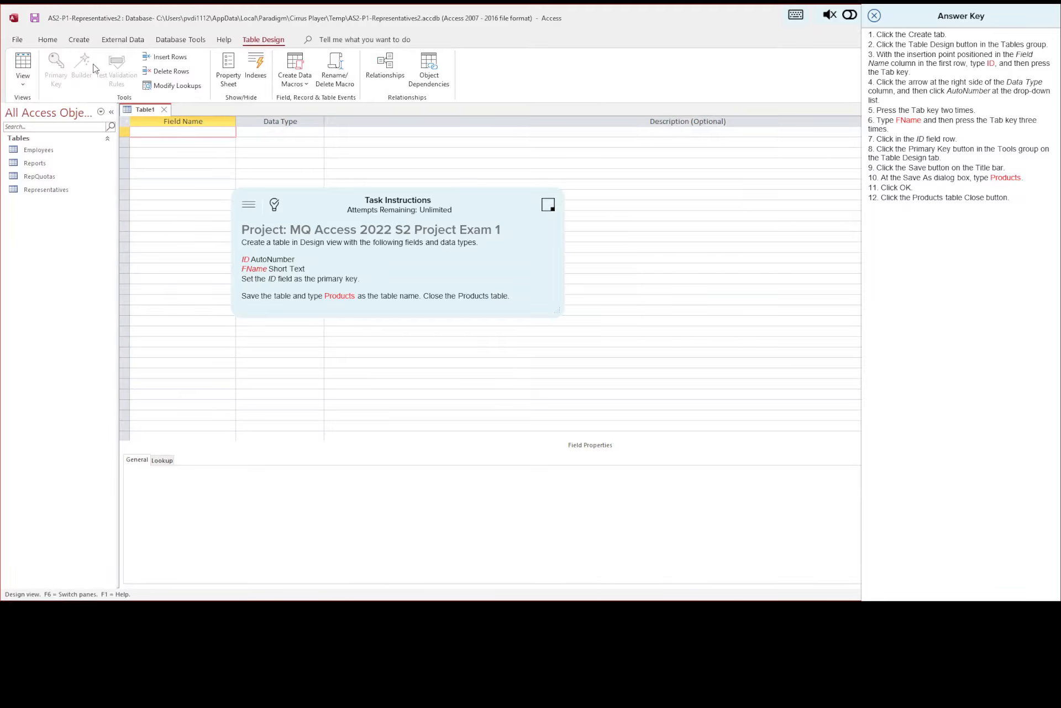
- Add a field named ID to the new table and set its data type to AutoNumber
{"action": "type", "text": "ID"}
{"action": "key", "text": "Tab"}
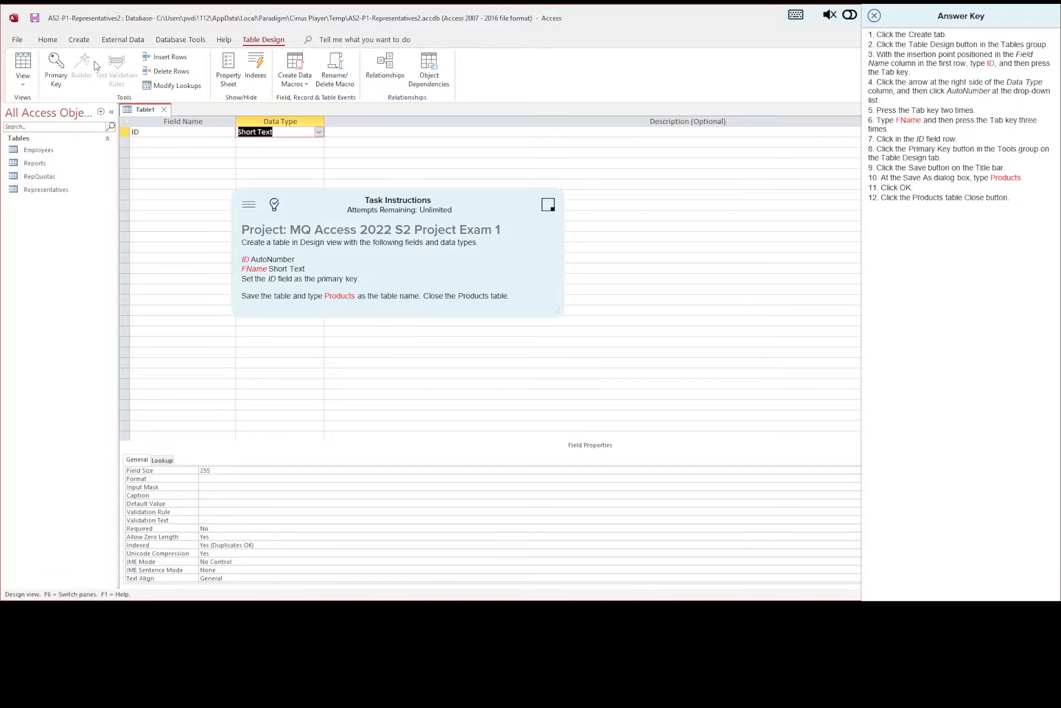
{"action": "left_click", "coordinate": [319, 133]}
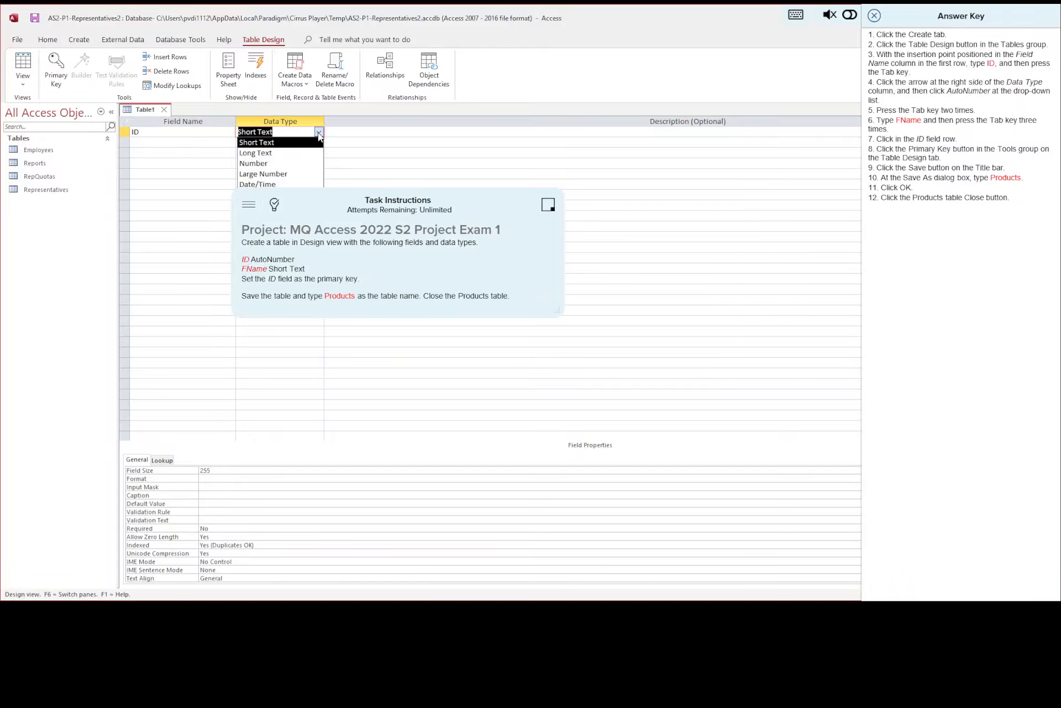
{"action": "left_click_drag", "start_coordinate": [365, 208], "coordinate": [617, 243]}
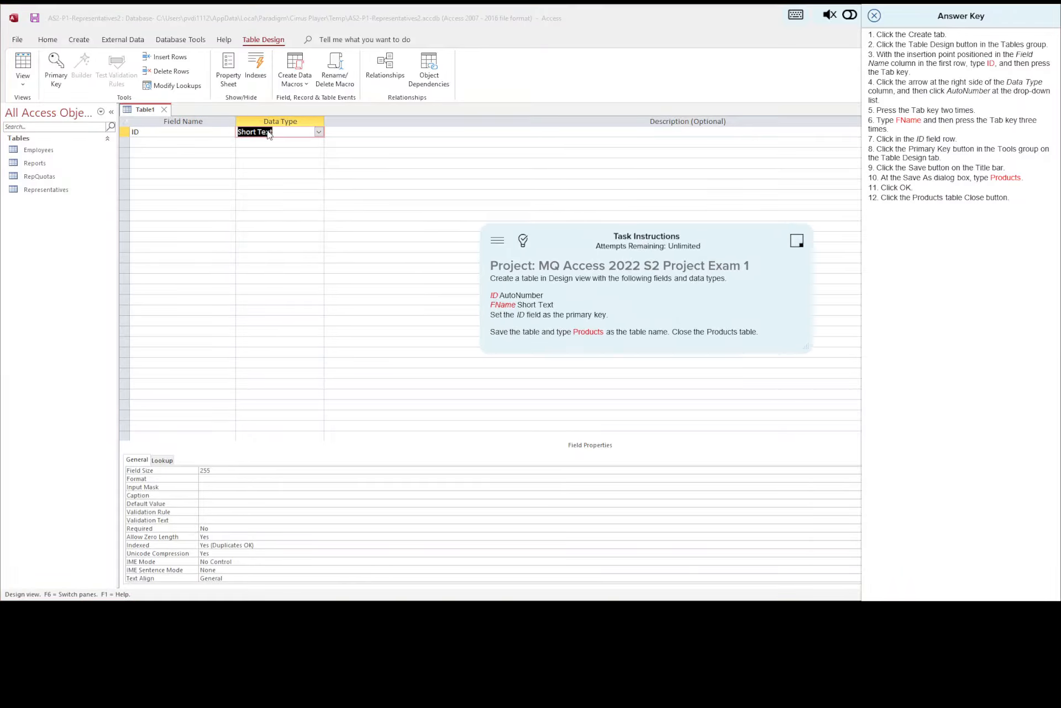
{"action": "left_click", "coordinate": [319, 132]}
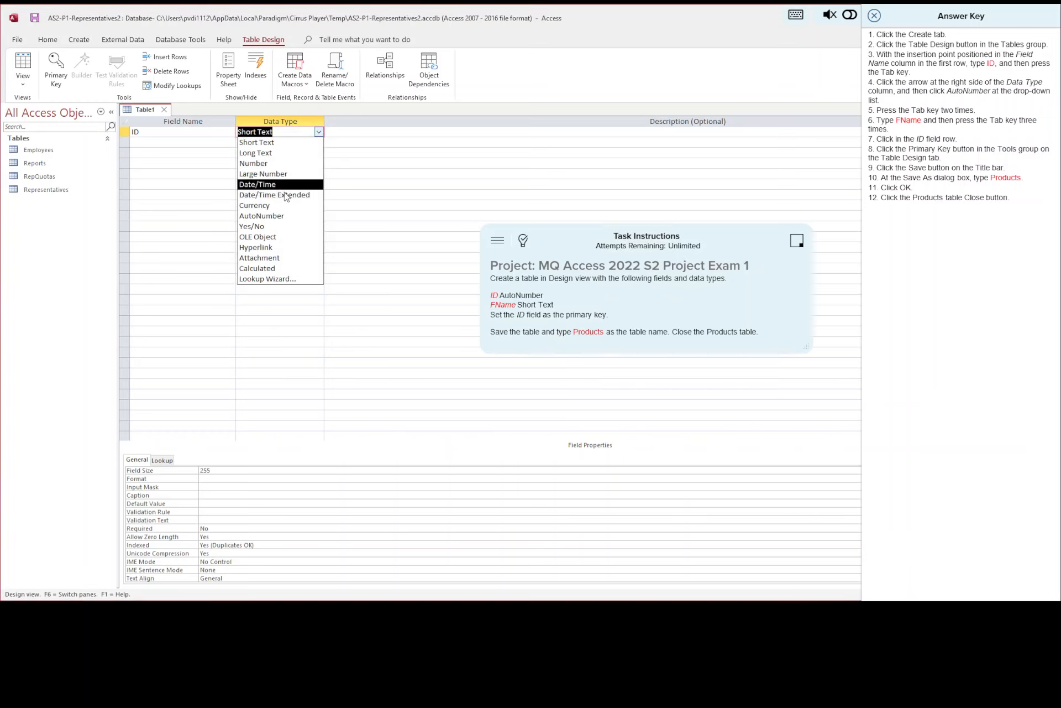
{"action": "left_click", "coordinate": [275, 216]}
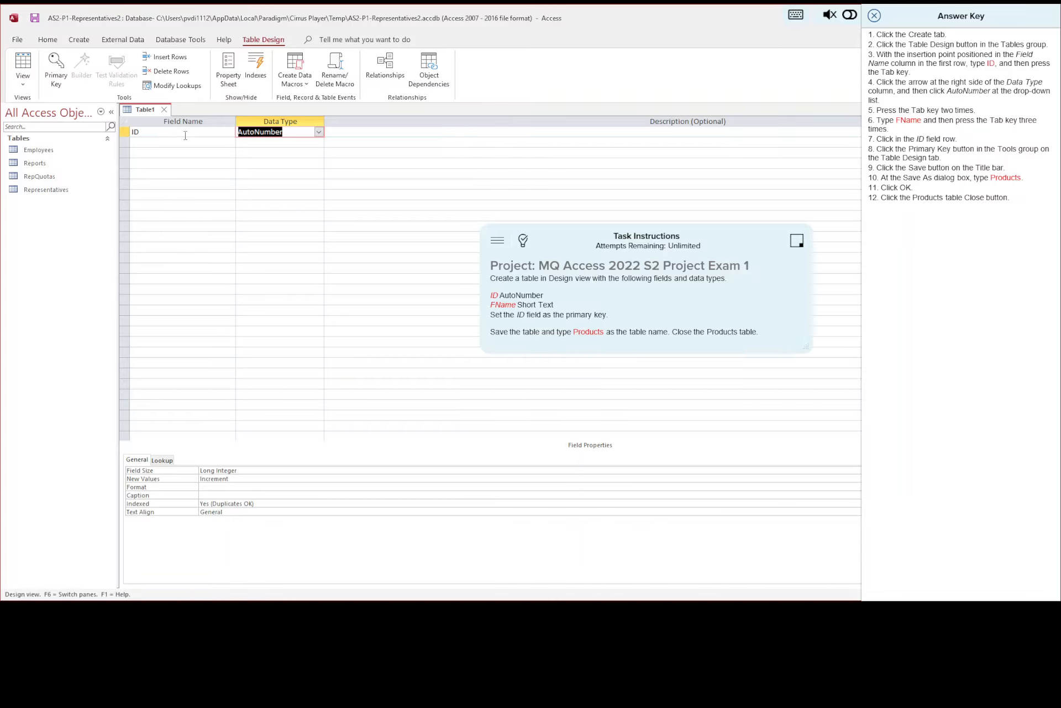
- Add a second field named FName below ID with the Short Text data type
{"action": "key", "text": "Tab"}
{"action": "key", "text": "Tab"}
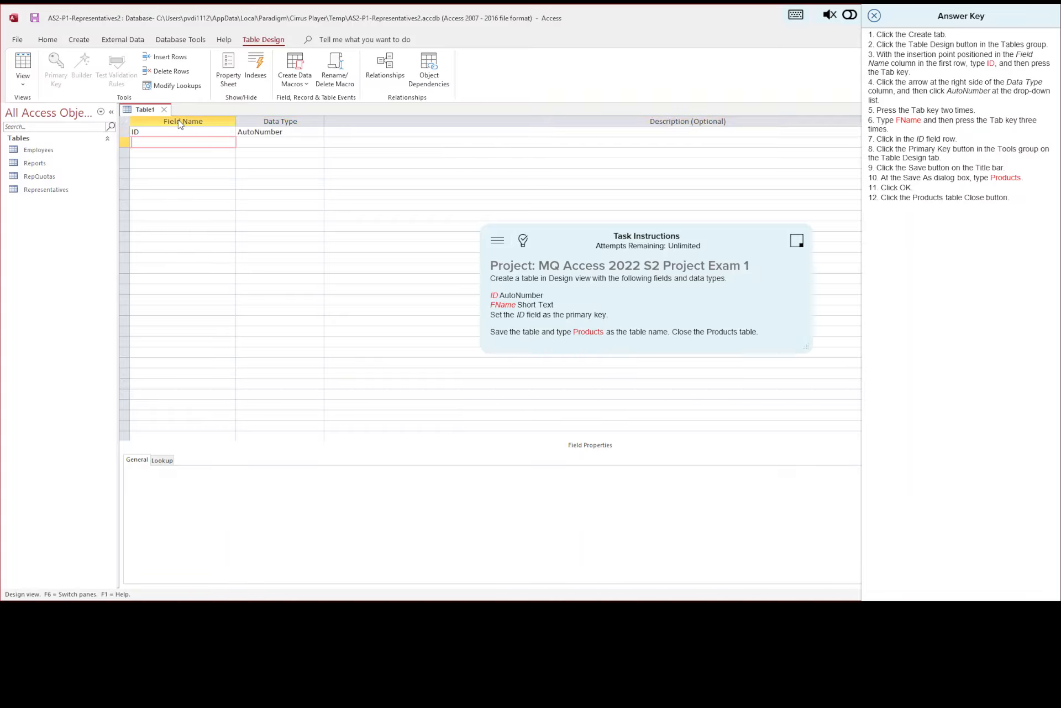
{"action": "type", "text": "FName"}
{"action": "key", "text": "Tab"}
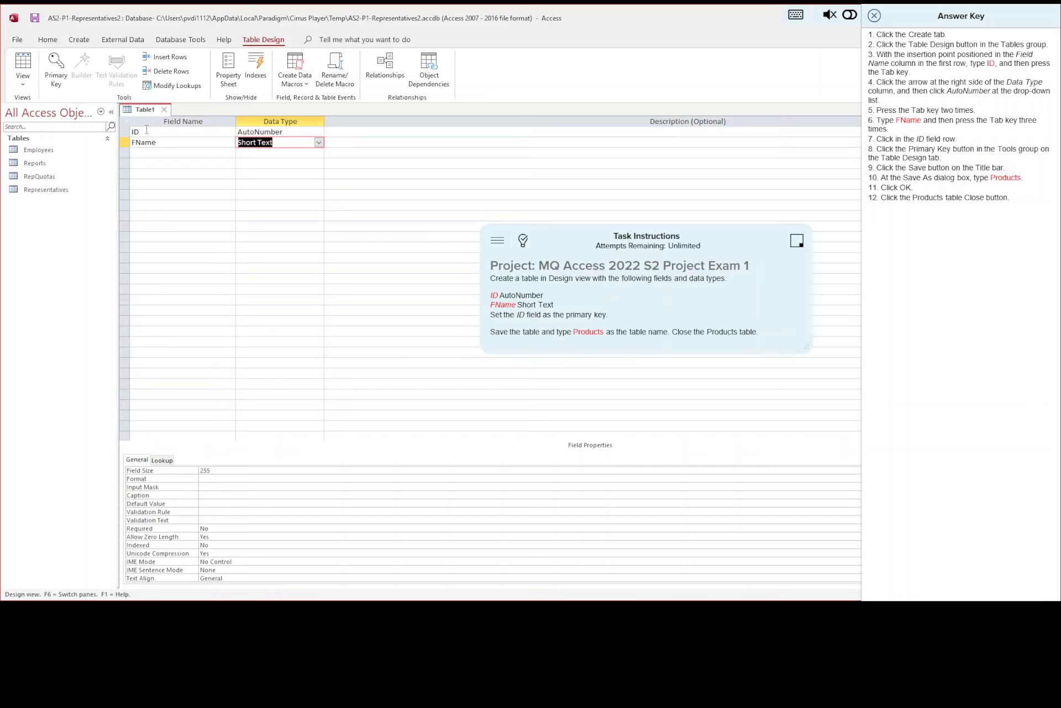
- Set the ID field as the table's primary key
{"action": "left_click", "coordinate": [183, 133]}
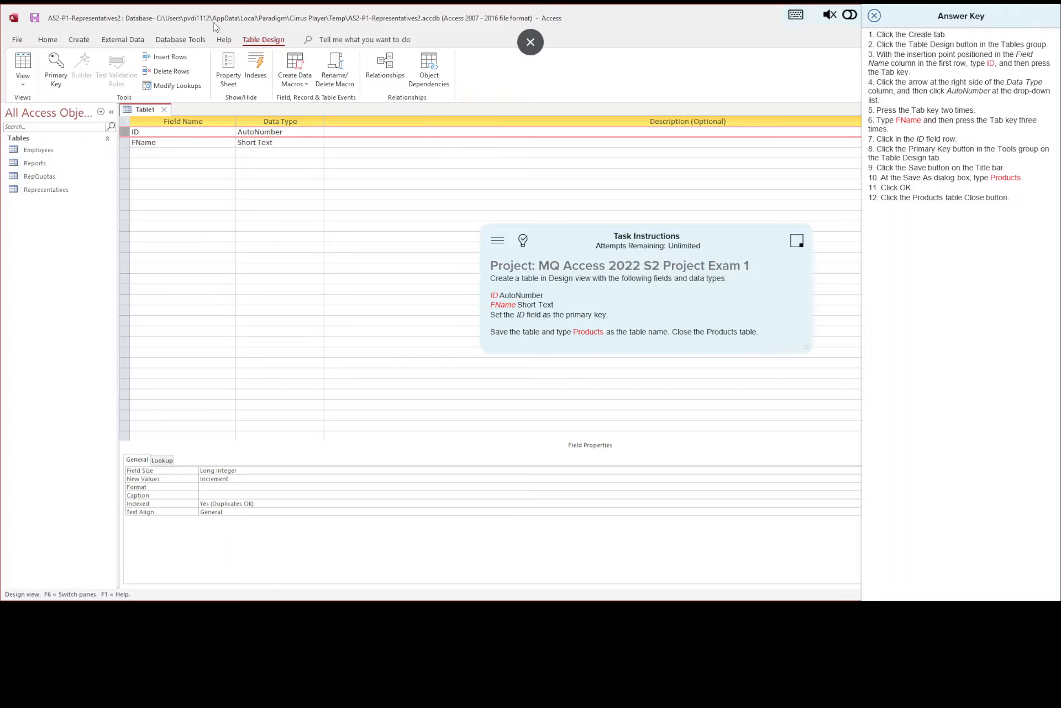
{"action": "left_click", "coordinate": [57, 75]}
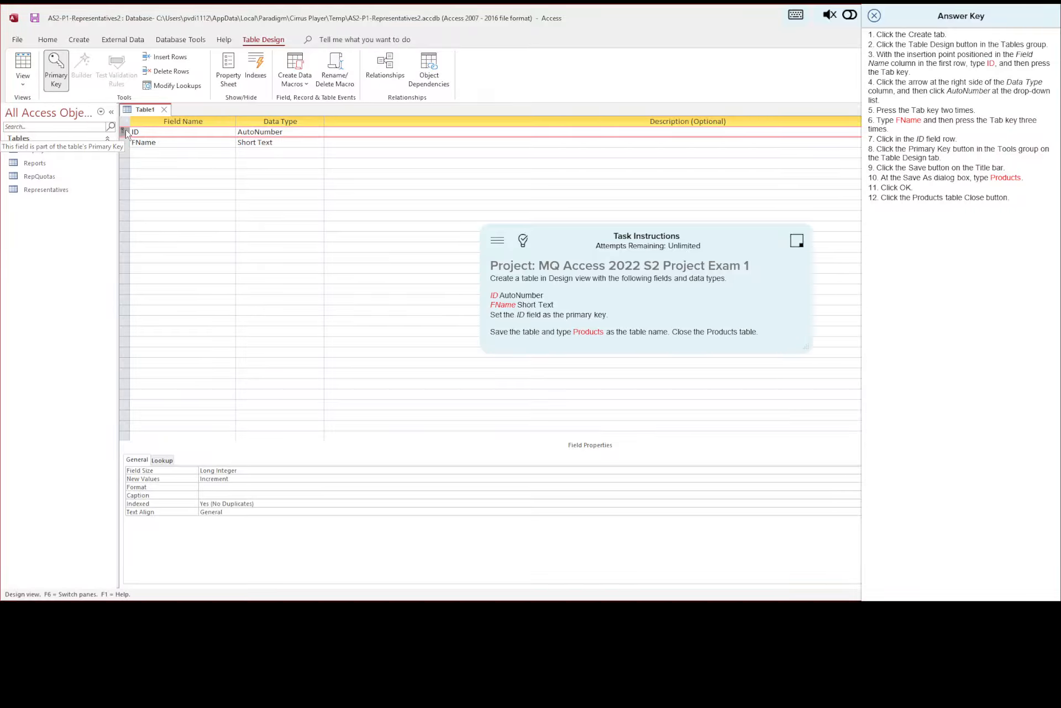
{"action": "left_click", "coordinate": [63, 81]}
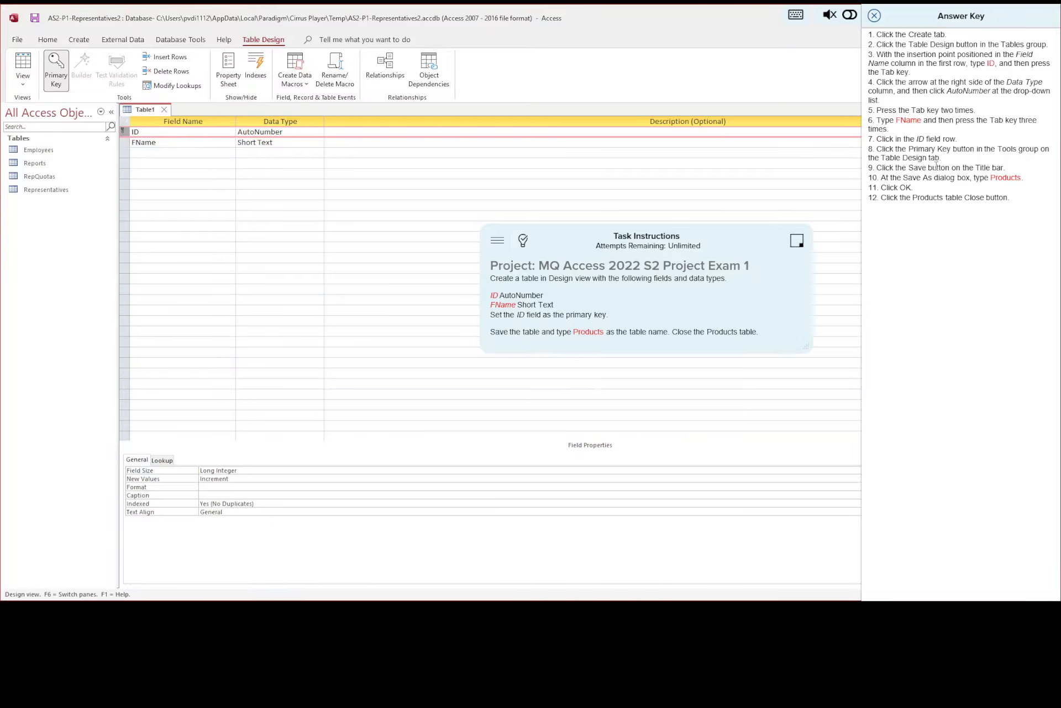
- Save the table under the name Products and close it
{"action": "left_click", "coordinate": [35, 18]}
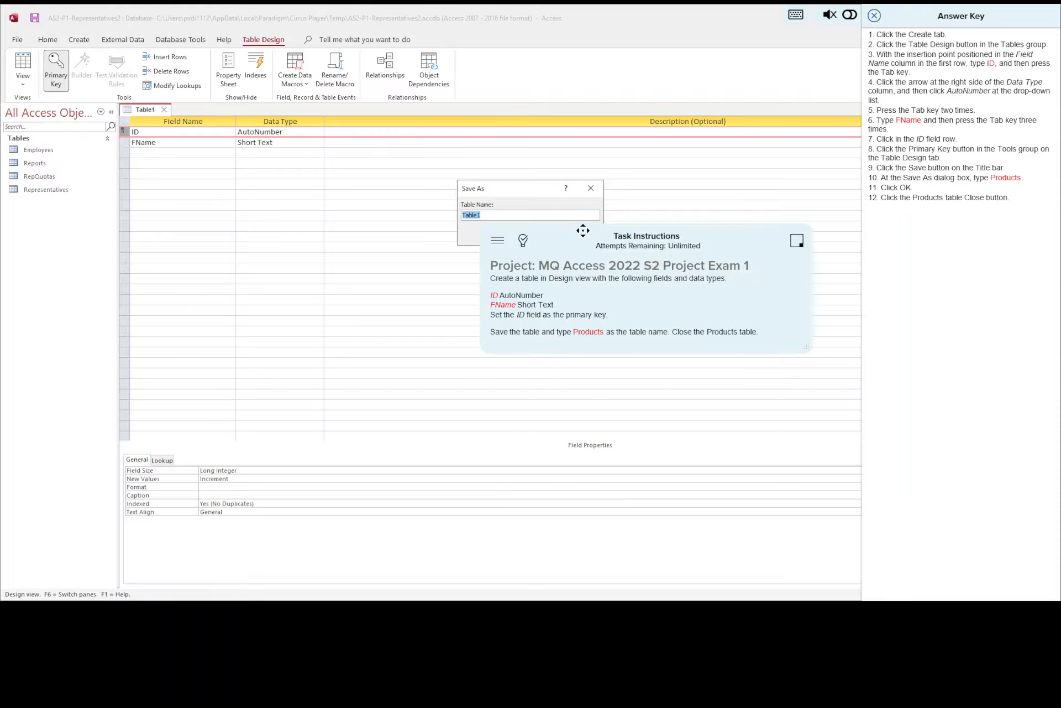
{"action": "left_click_drag", "start_coordinate": [583, 230], "coordinate": [592, 328]}
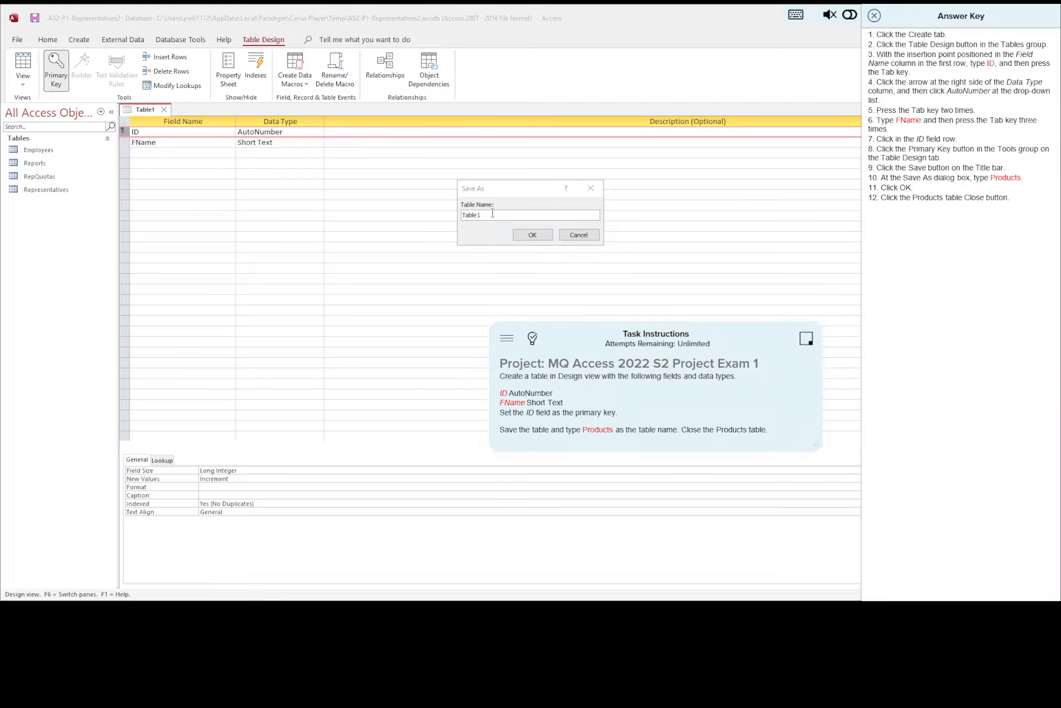
{"action": "left_click", "coordinate": [493, 214]}
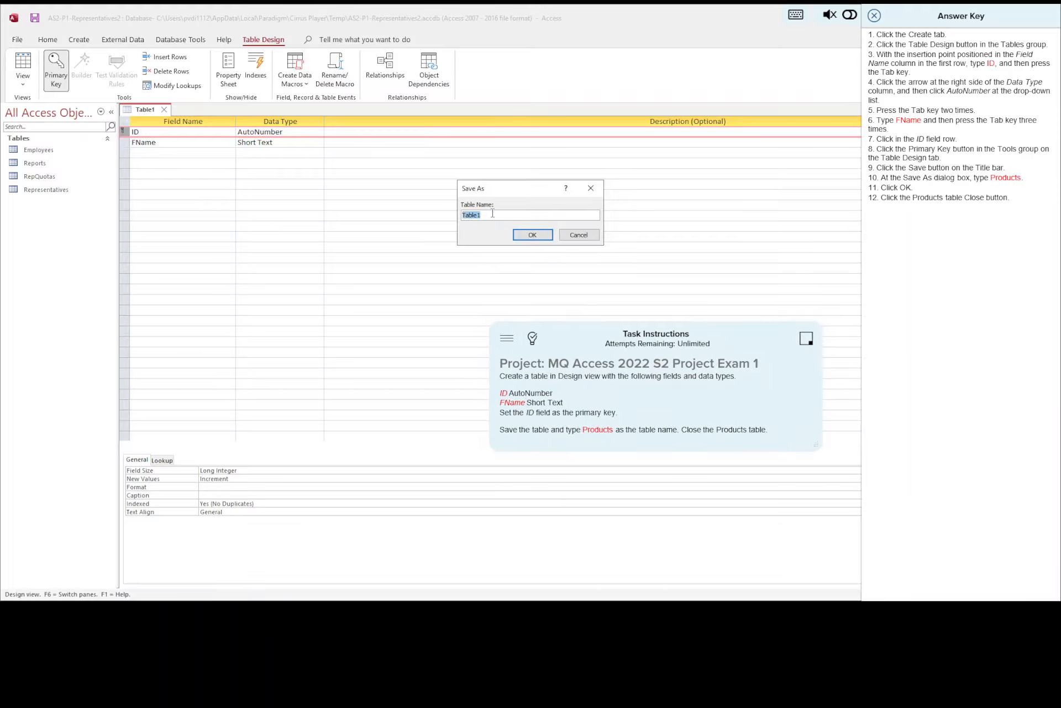
{"action": "type", "text": "Products"}
{"action": "left_click", "coordinate": [532, 235]}
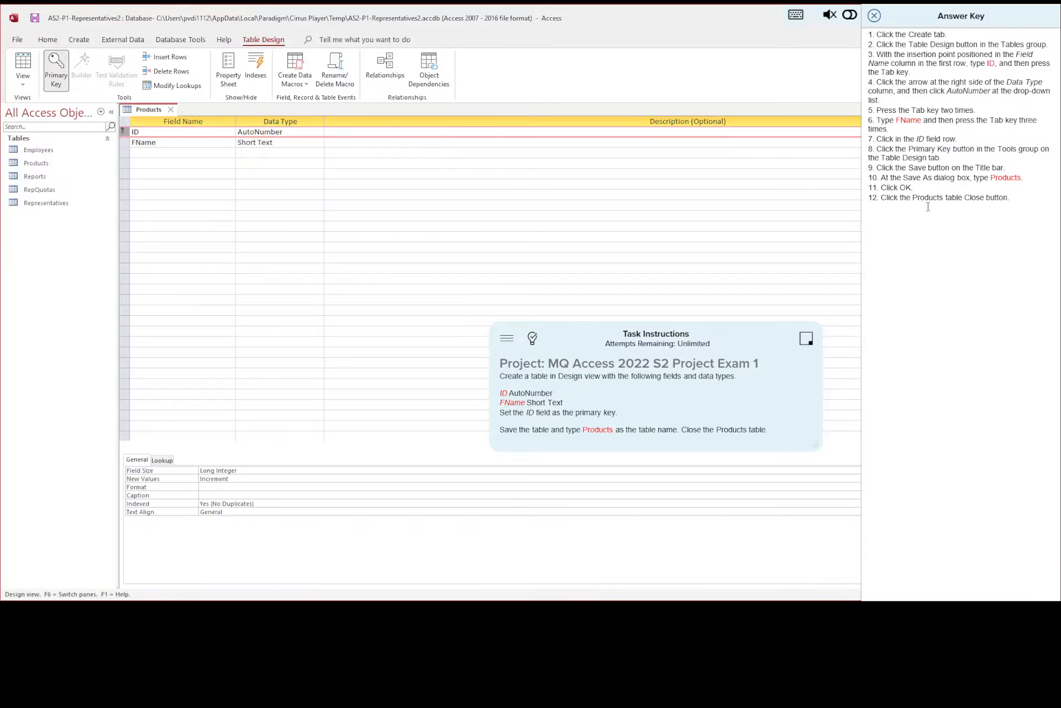
{"action": "left_click", "coordinate": [173, 111]}
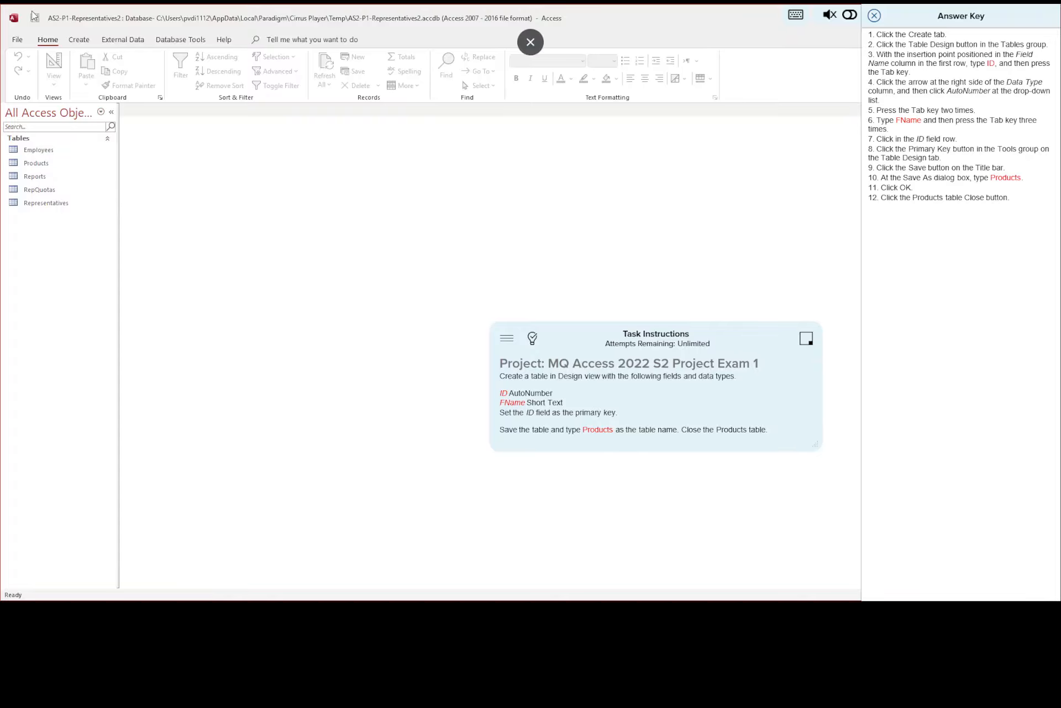
- Advance to the second exam task and show its answer key
{"action": "left_click", "coordinate": [873, 17]}
{"action": "left_click", "coordinate": [928, 17]}
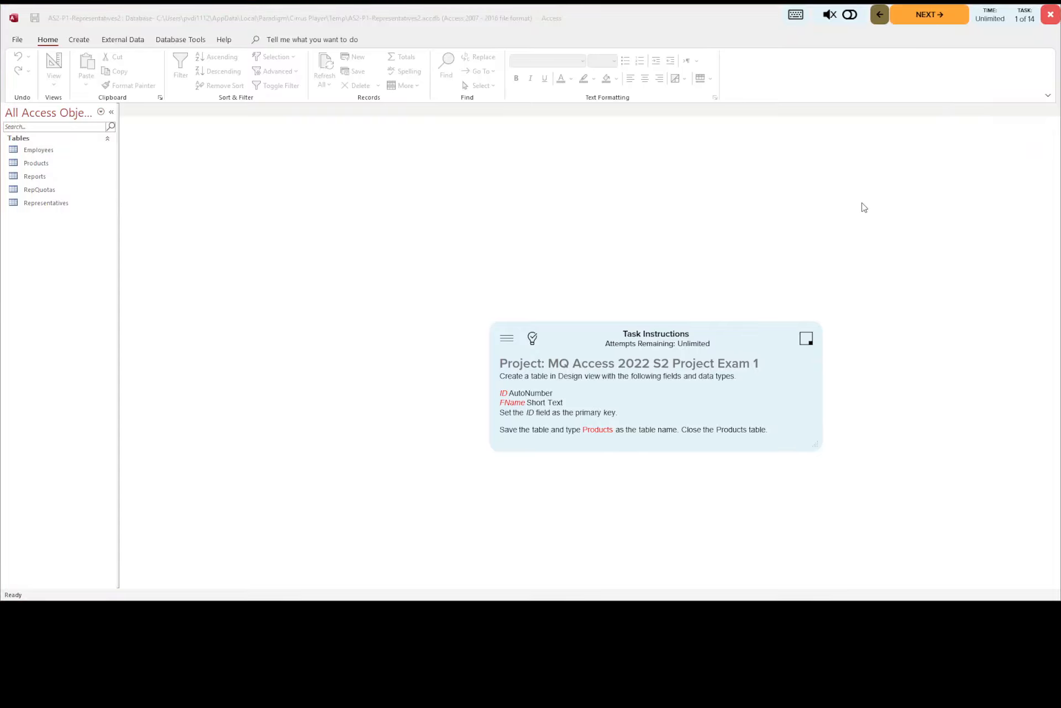
{"action": "left_click", "coordinate": [533, 342]}
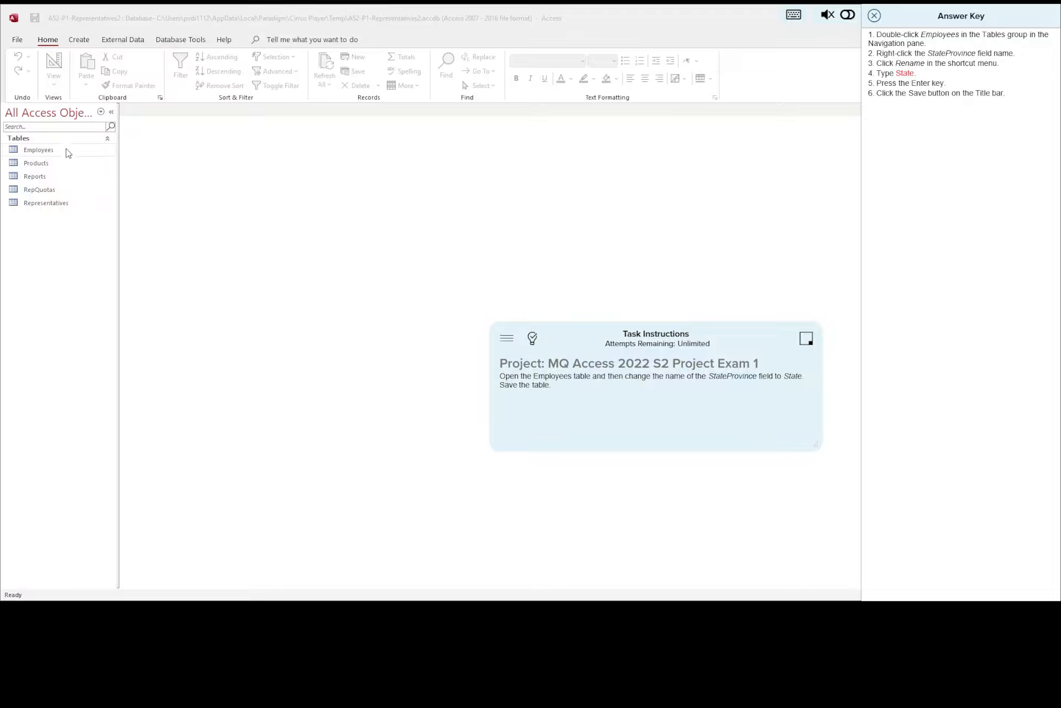
- Open the Employees table, rename its StateProvince field to State, and save the table
{"action": "double_click", "coordinate": [51, 154]}
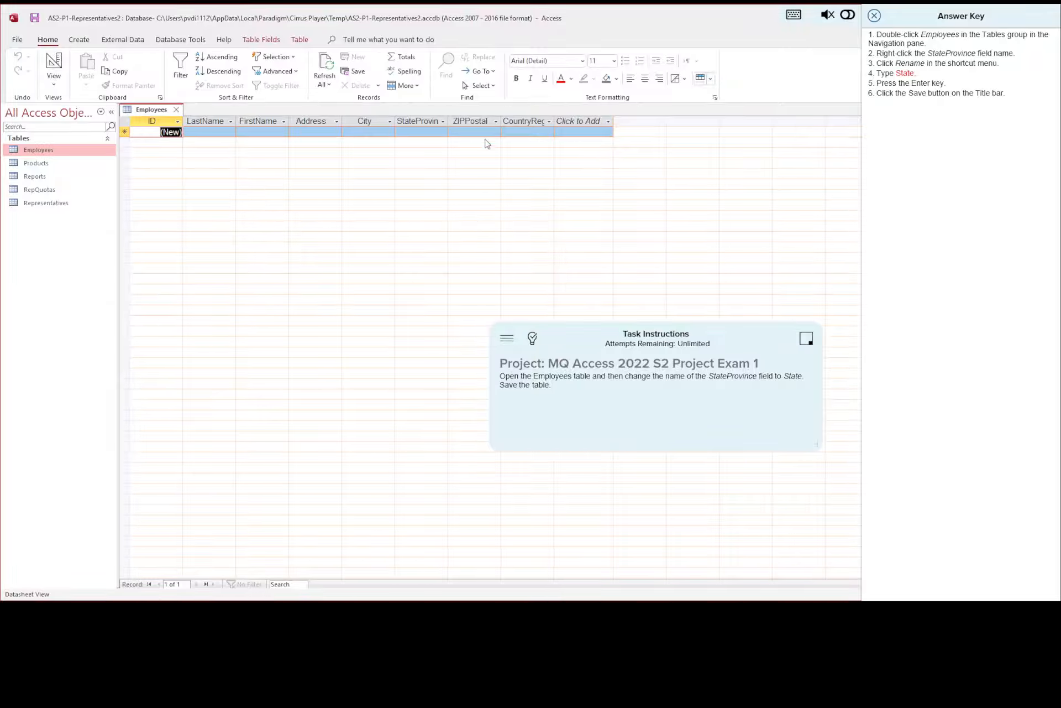
{"action": "right_click", "coordinate": [418, 121]}
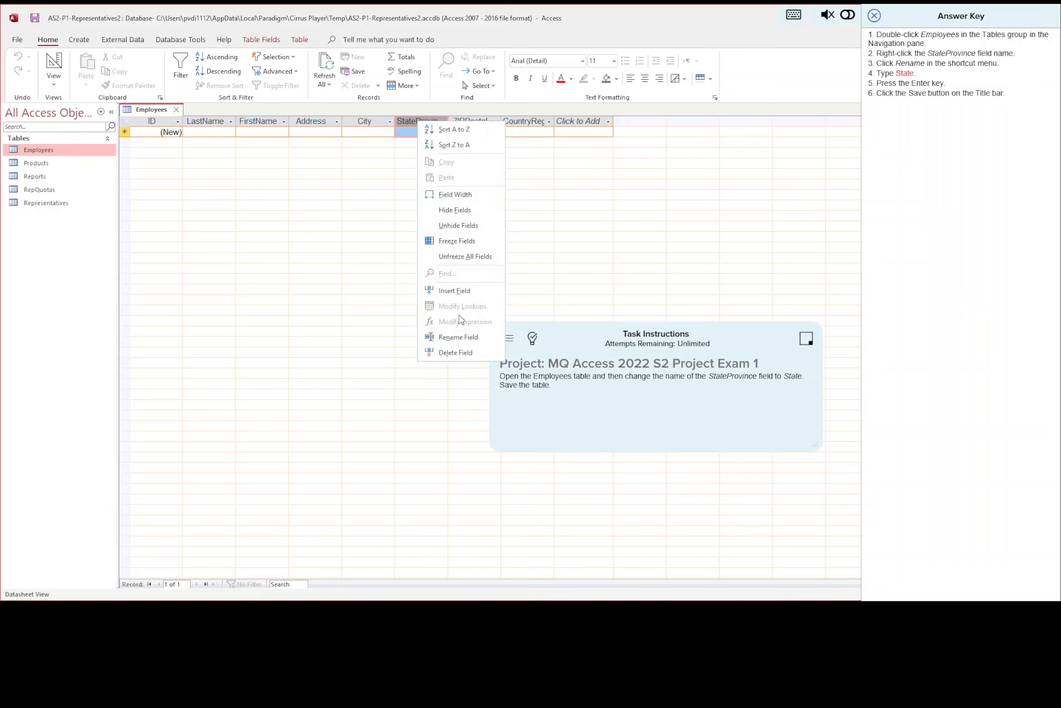
{"action": "left_click", "coordinate": [459, 337]}
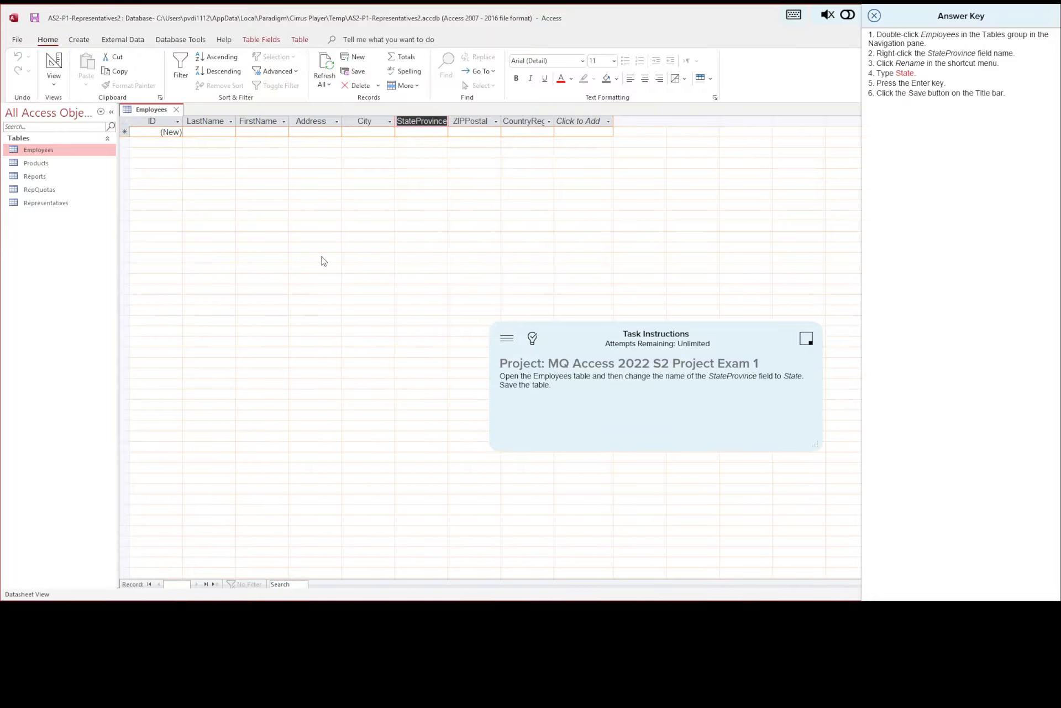
{"action": "type", "text": "State"}
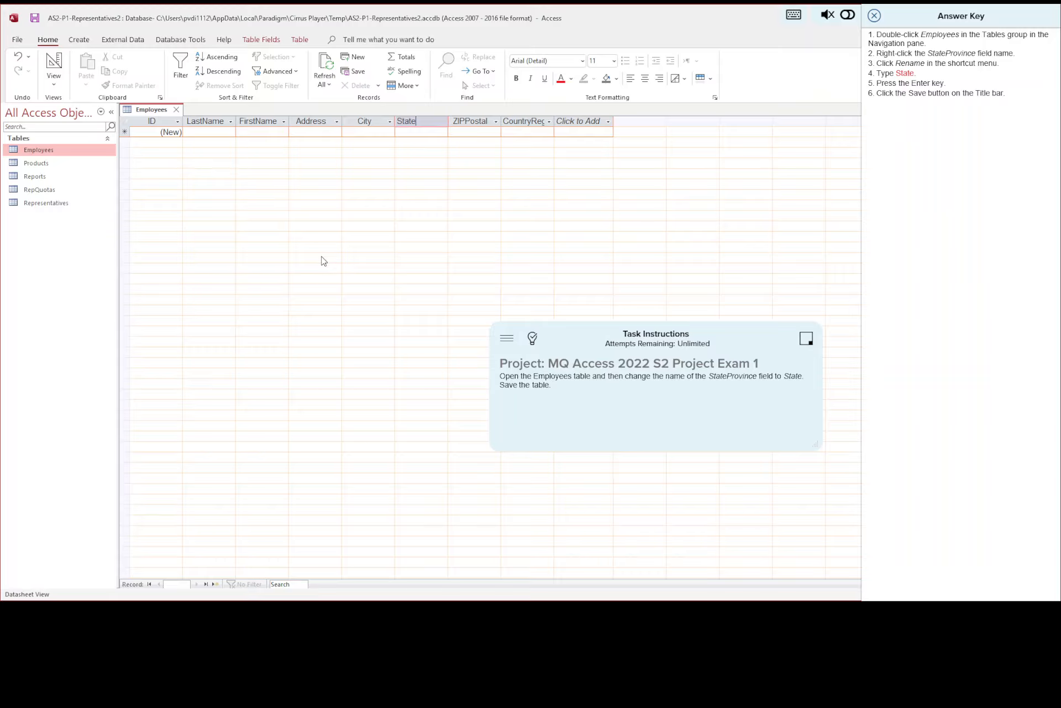
{"action": "key", "text": "Return"}
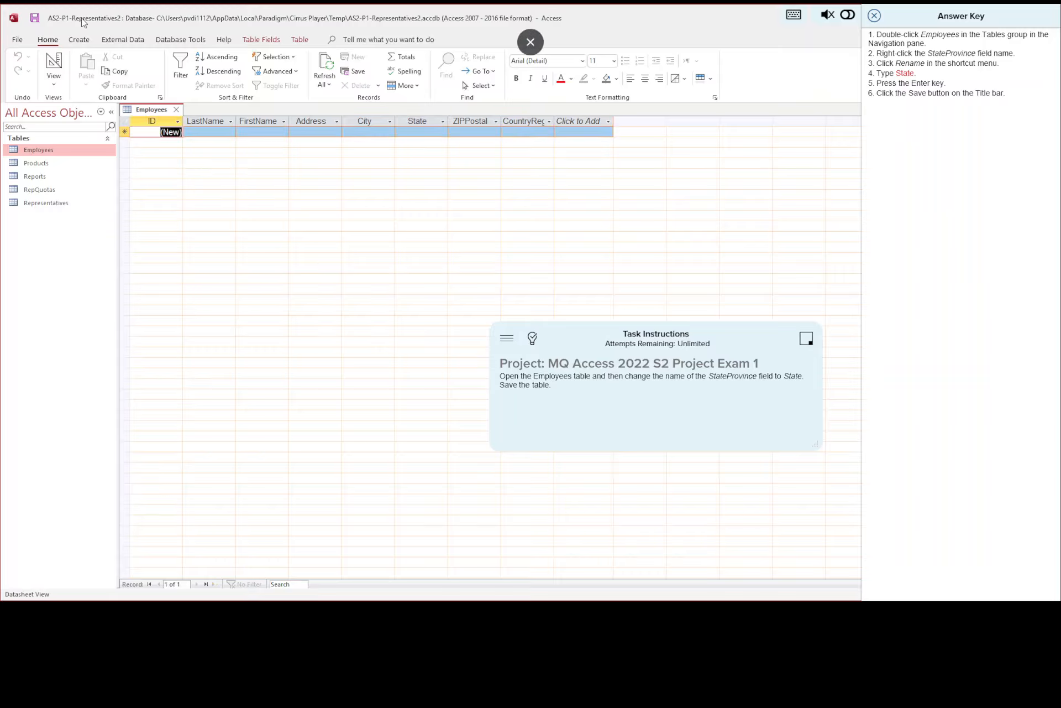
{"action": "left_click", "coordinate": [34, 19]}
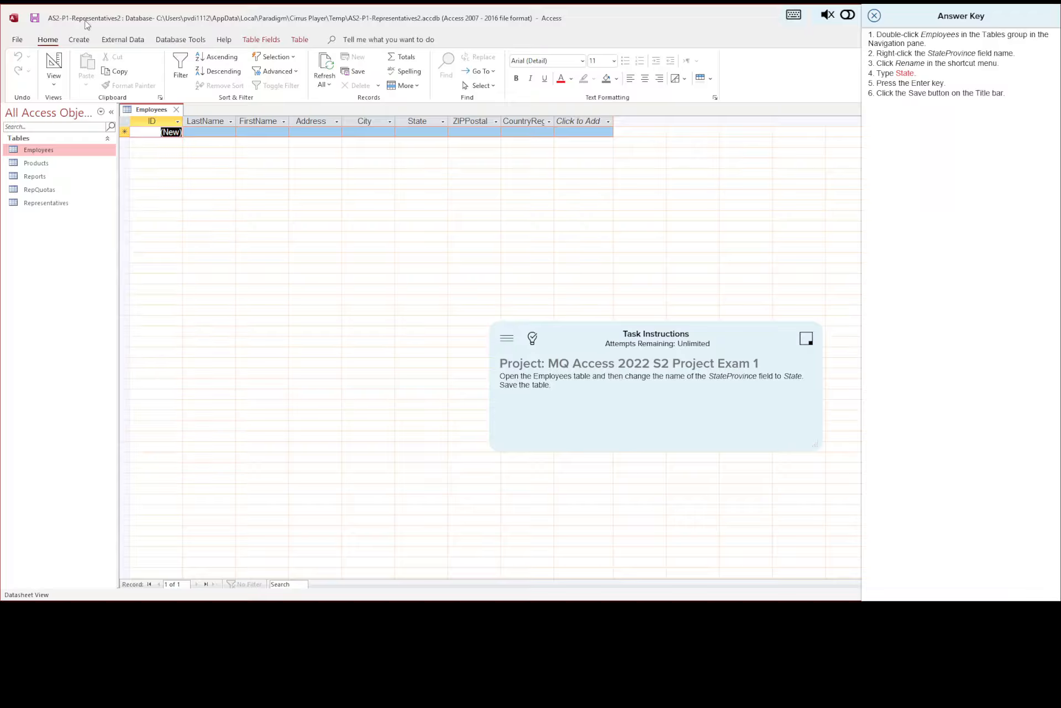
- Advance to the third exam task and show its answer key
{"action": "left_click", "coordinate": [875, 16]}
{"action": "left_click", "coordinate": [934, 17]}
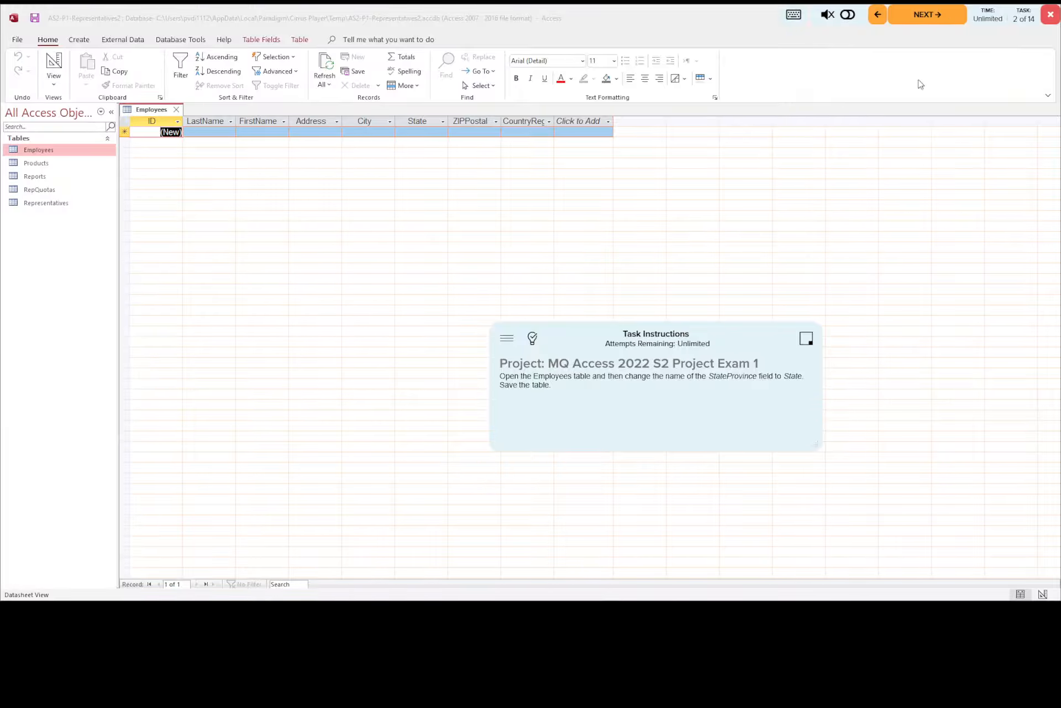
{"action": "left_click", "coordinate": [533, 339]}
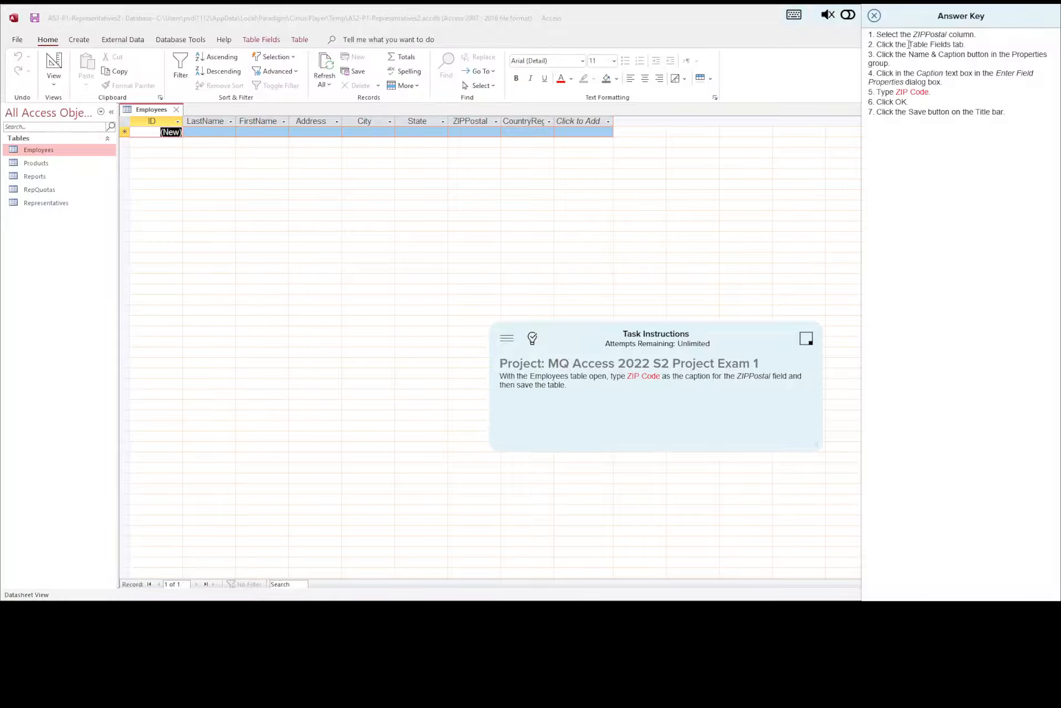
- Set the caption of the ZIPPostal field in the Employees table to ZIP Code, and close the answer key
{"action": "left_click", "coordinate": [476, 122]}
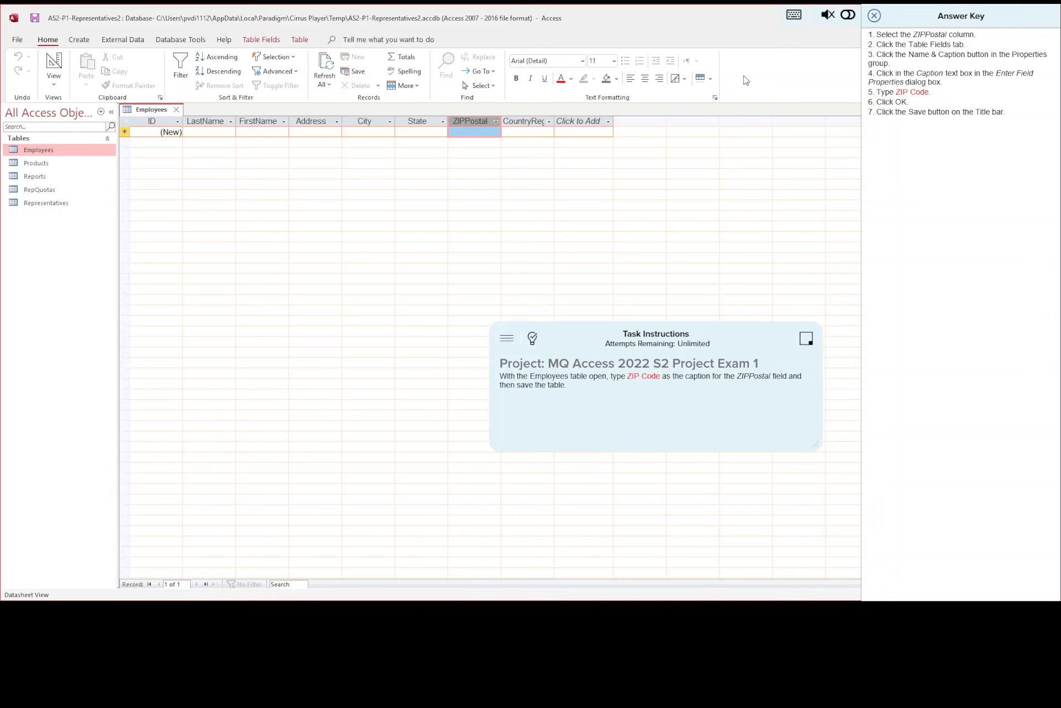
{"action": "left_click", "coordinate": [250, 44]}
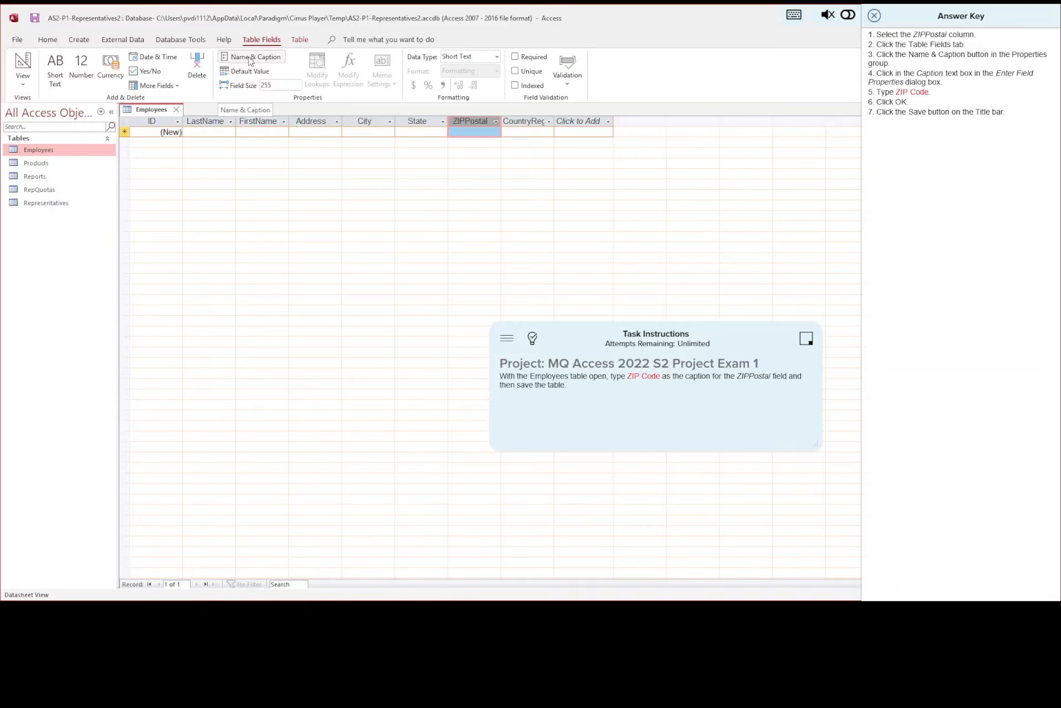
{"action": "left_click", "coordinate": [251, 57]}
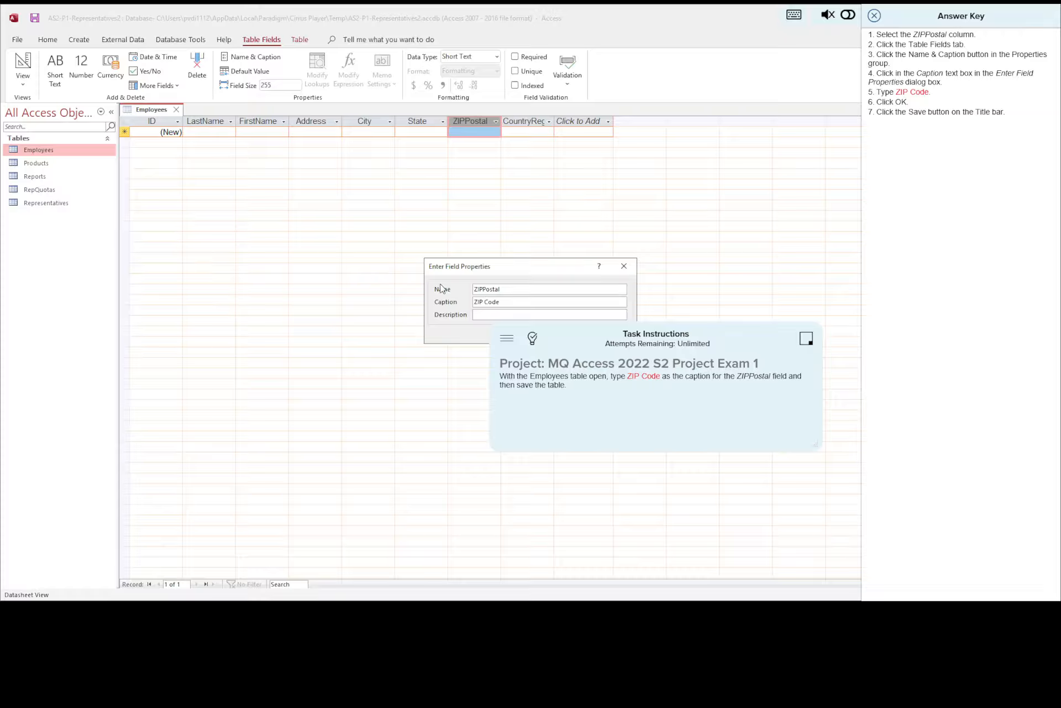
{"action": "left_click_drag", "start_coordinate": [615, 334], "coordinate": [584, 395]}
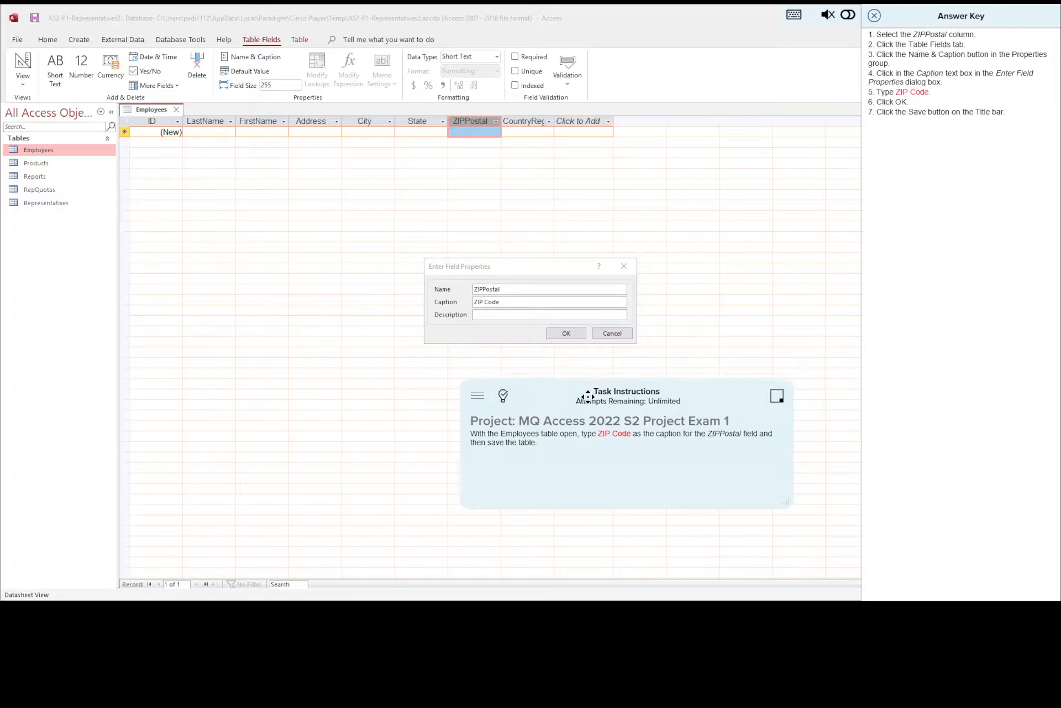
{"action": "left_click", "coordinate": [568, 334]}
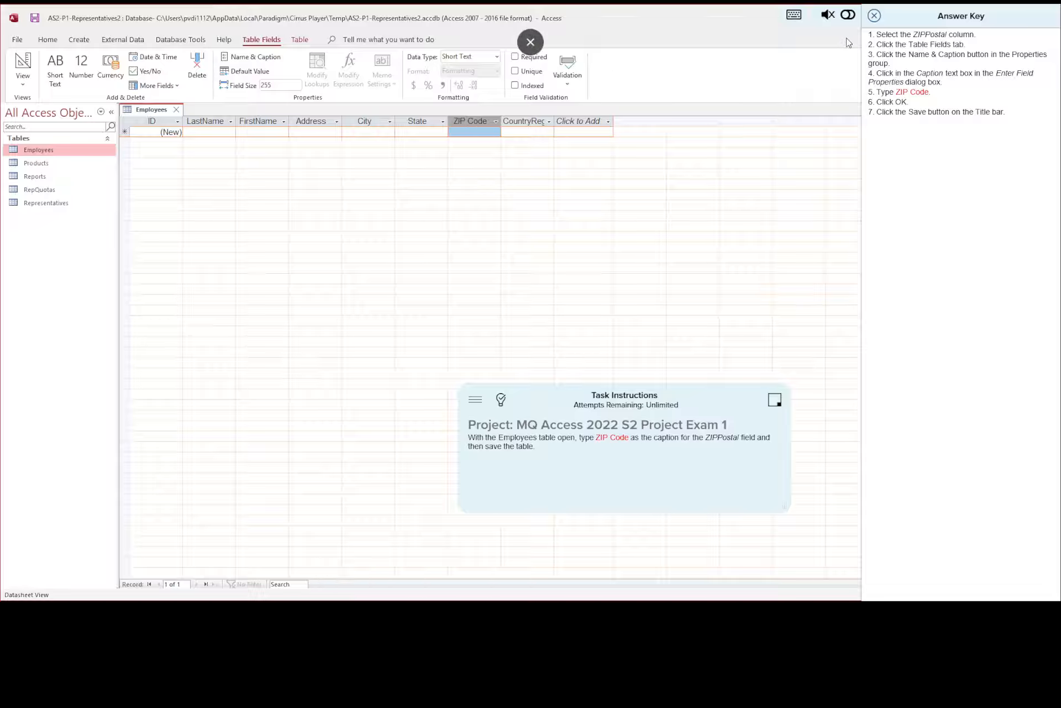
{"action": "left_click", "coordinate": [875, 17]}
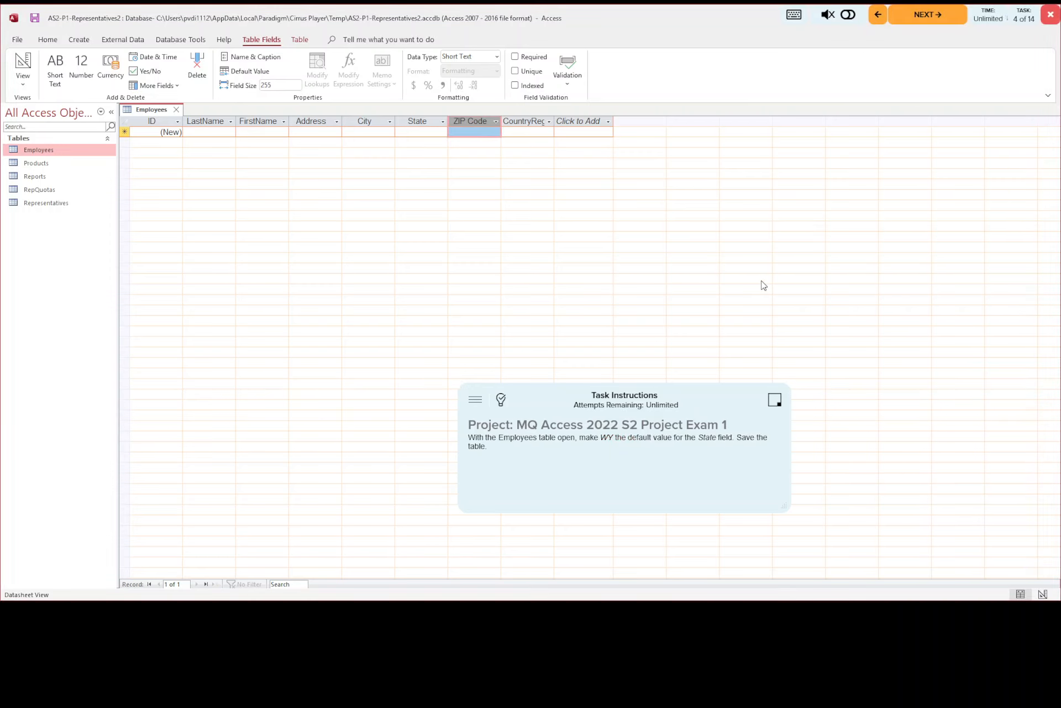
- Show the fourth task's answer key and set the default value of the State field in the Employees table to WY
{"action": "left_click", "coordinate": [501, 399]}
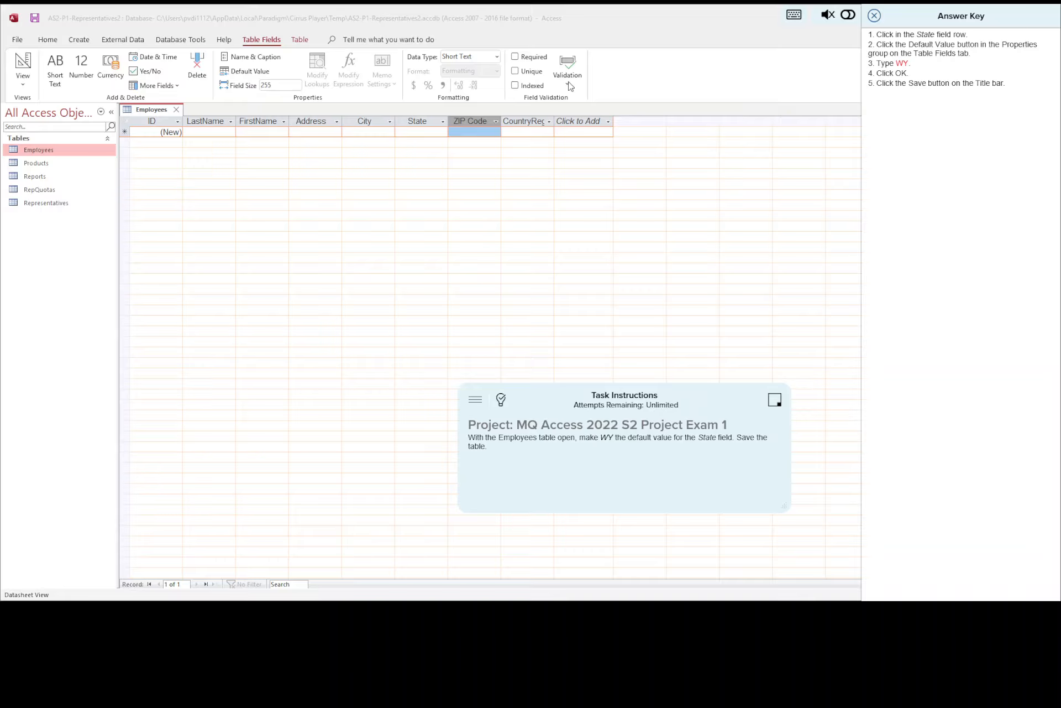
{"action": "left_click", "coordinate": [418, 124]}
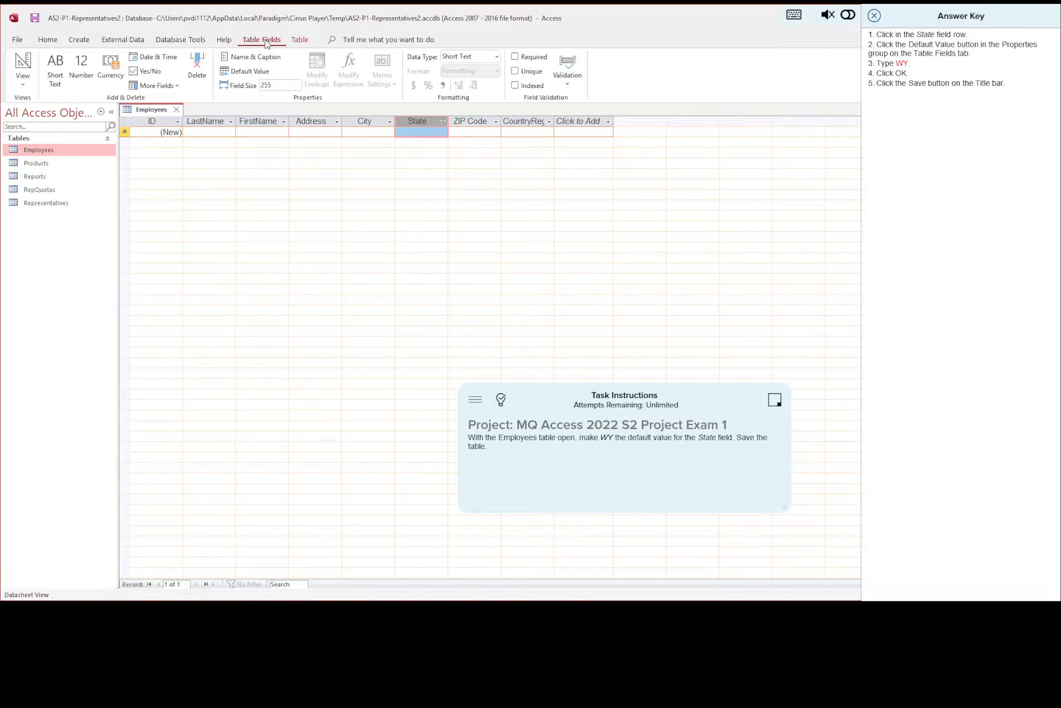
{"action": "left_click", "coordinate": [255, 76]}
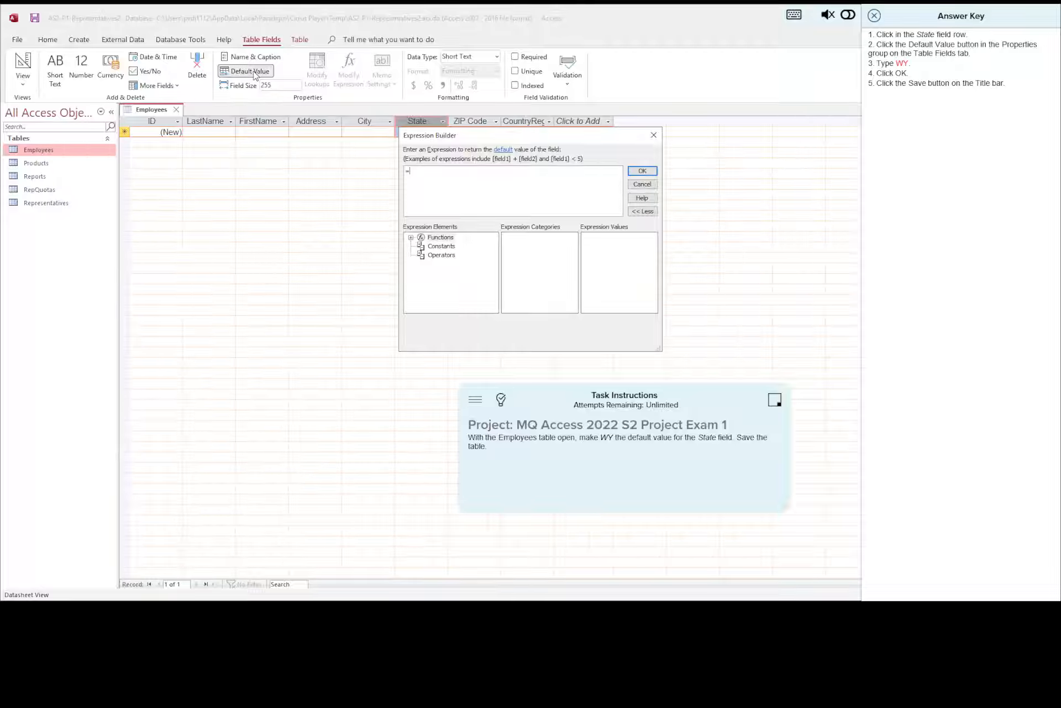
{"action": "type", "text": "WY"}
{"action": "left_click", "coordinate": [643, 171]}
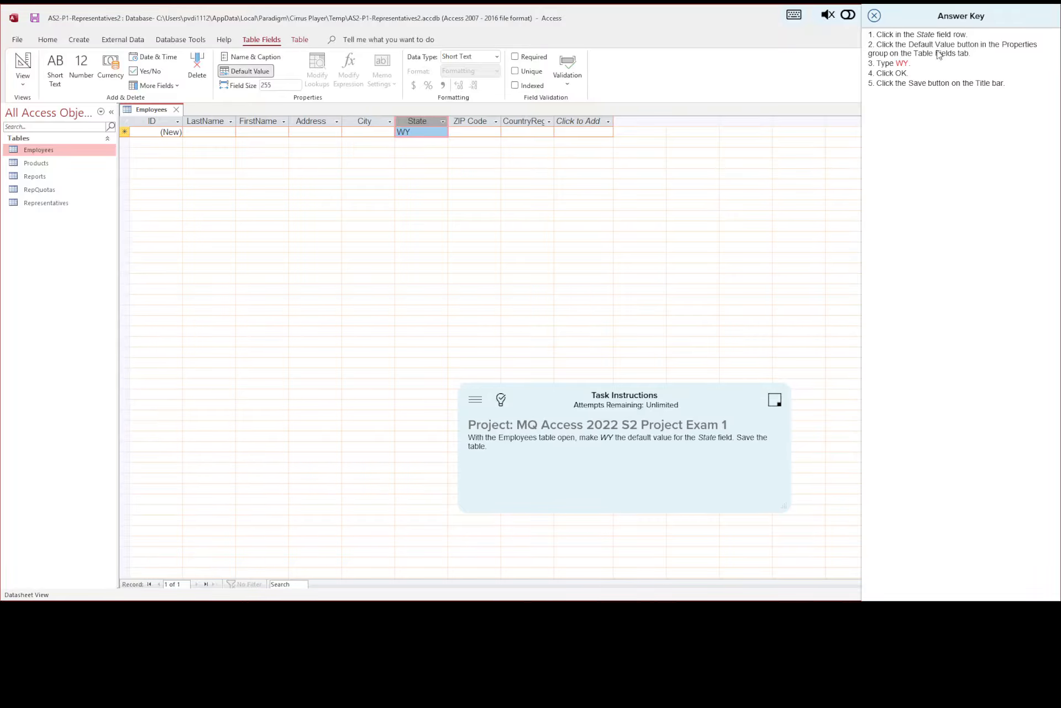
- Close the answer key, advance to the fifth exam task and show its answer key
{"action": "left_click", "coordinate": [876, 17]}
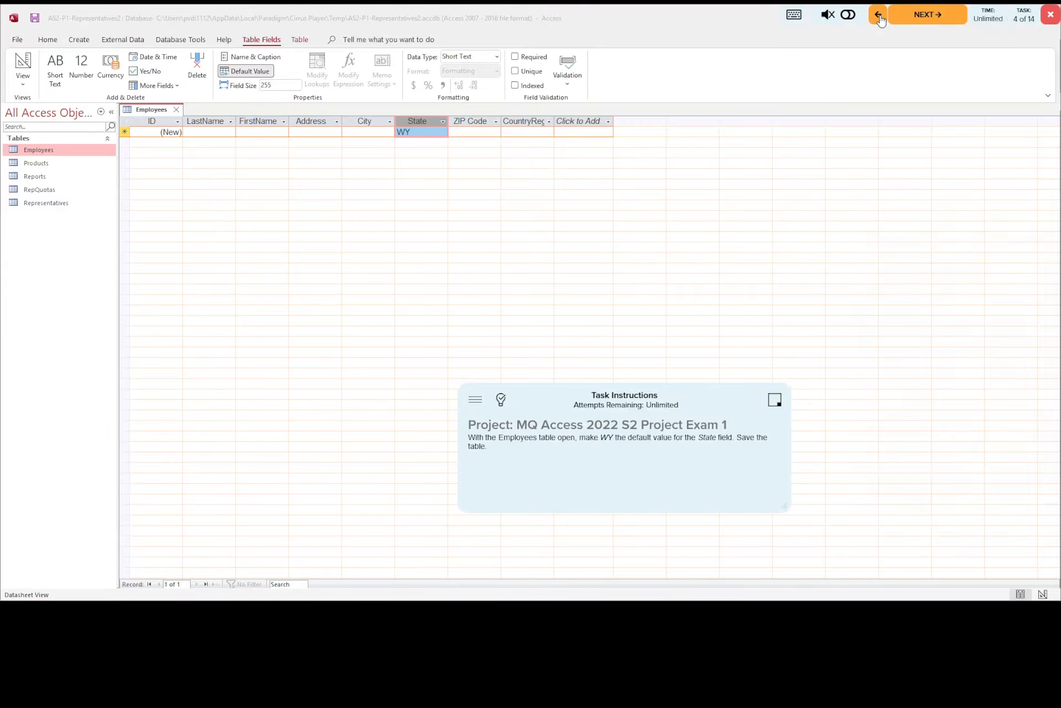
{"action": "left_click", "coordinate": [934, 15]}
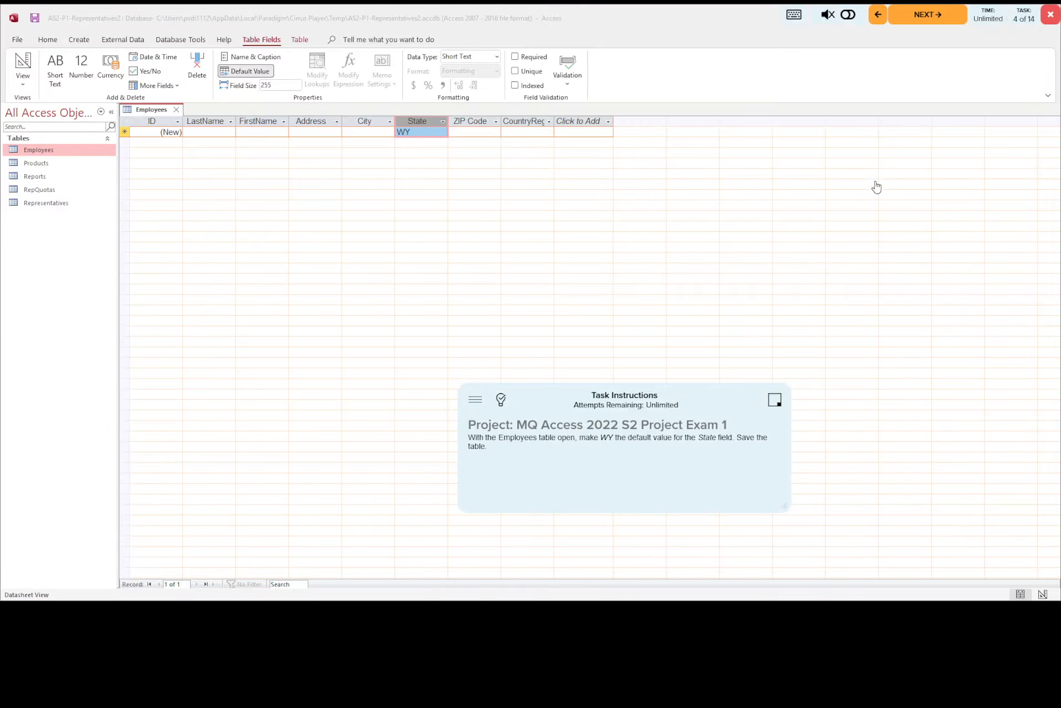
{"action": "left_click", "coordinate": [501, 399]}
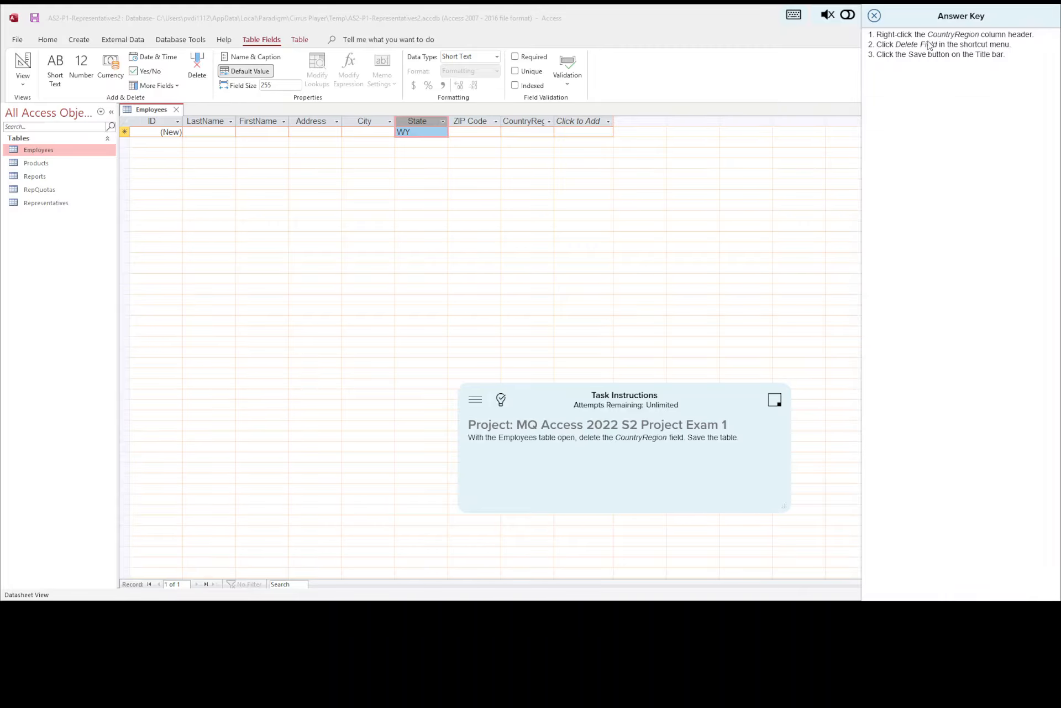
- Delete the CountryRegion field from the Employees table and save the table
{"action": "double_click", "coordinate": [555, 117]}
{"action": "right_click", "coordinate": [534, 121]}
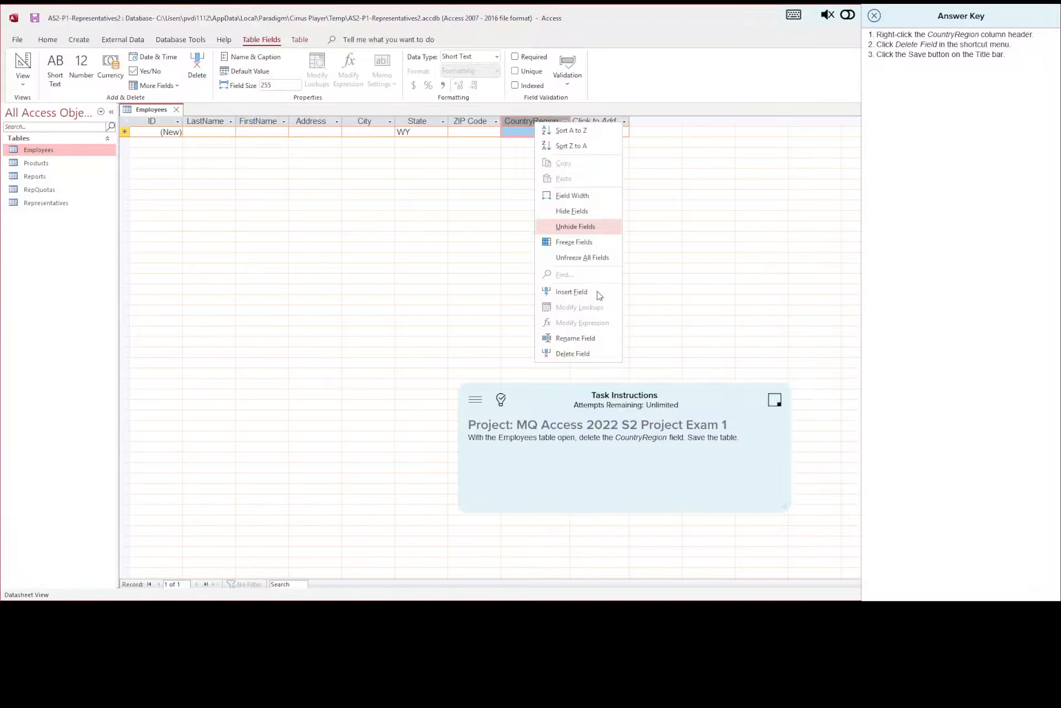
{"action": "left_click", "coordinate": [580, 355]}
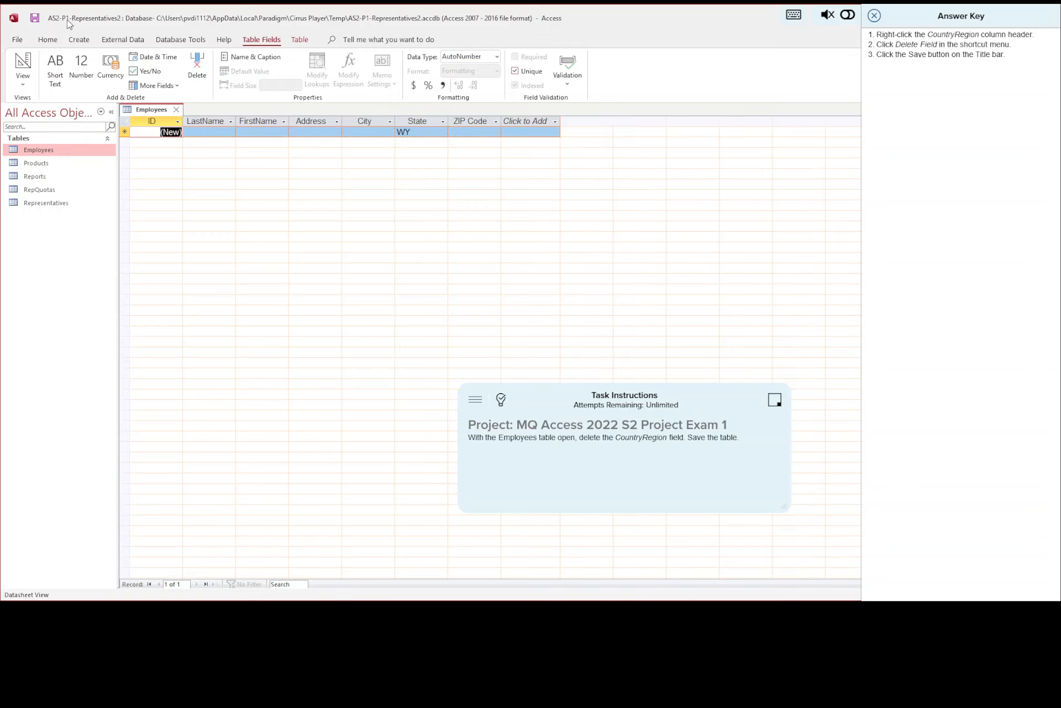
{"action": "left_click", "coordinate": [34, 20]}
- Close the answer key, advance to the sixth exam task and show its answer key
{"action": "left_click", "coordinate": [874, 16]}
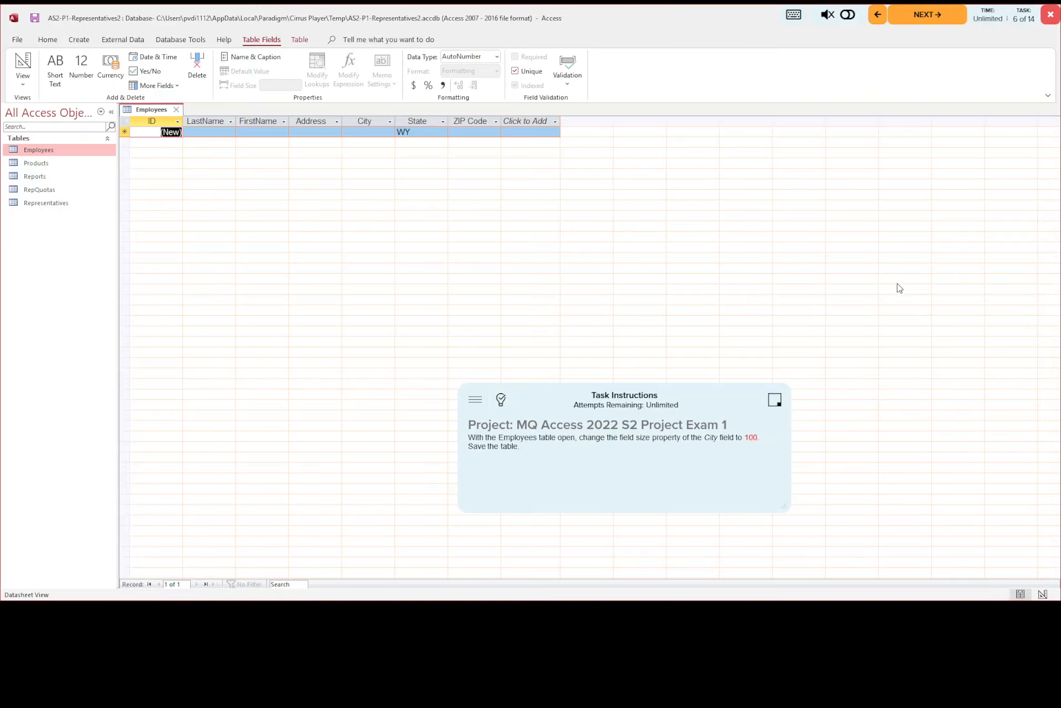
{"action": "left_click", "coordinate": [502, 400]}
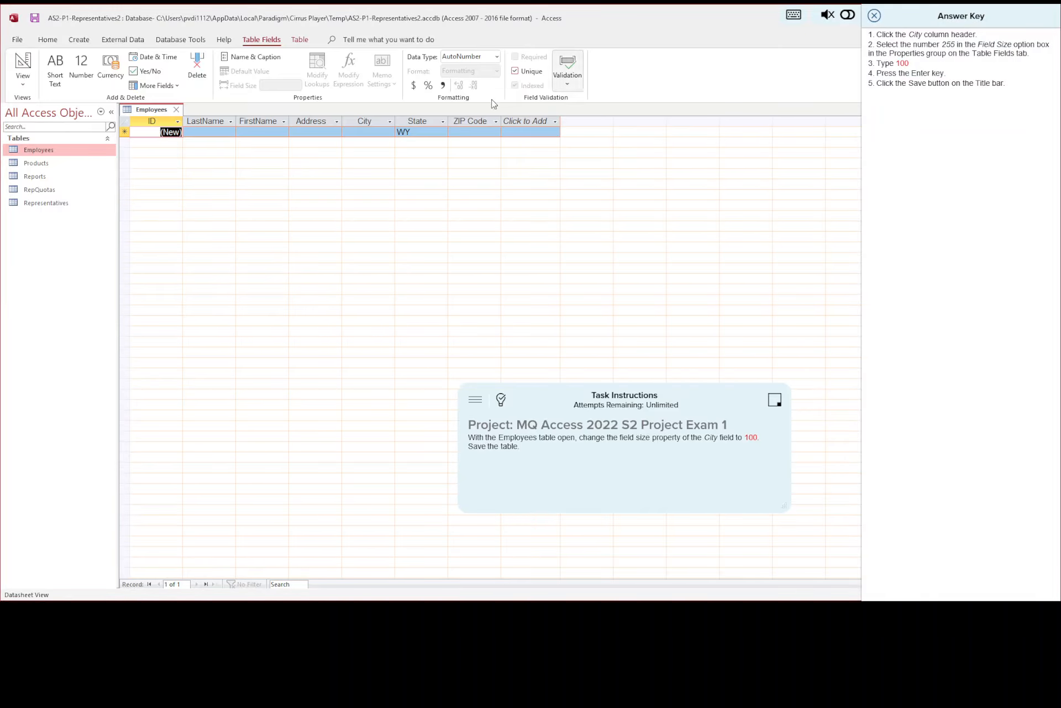
- Set the field size of the City field in the Employees table to 100 and save the table
{"action": "left_click", "coordinate": [365, 122]}
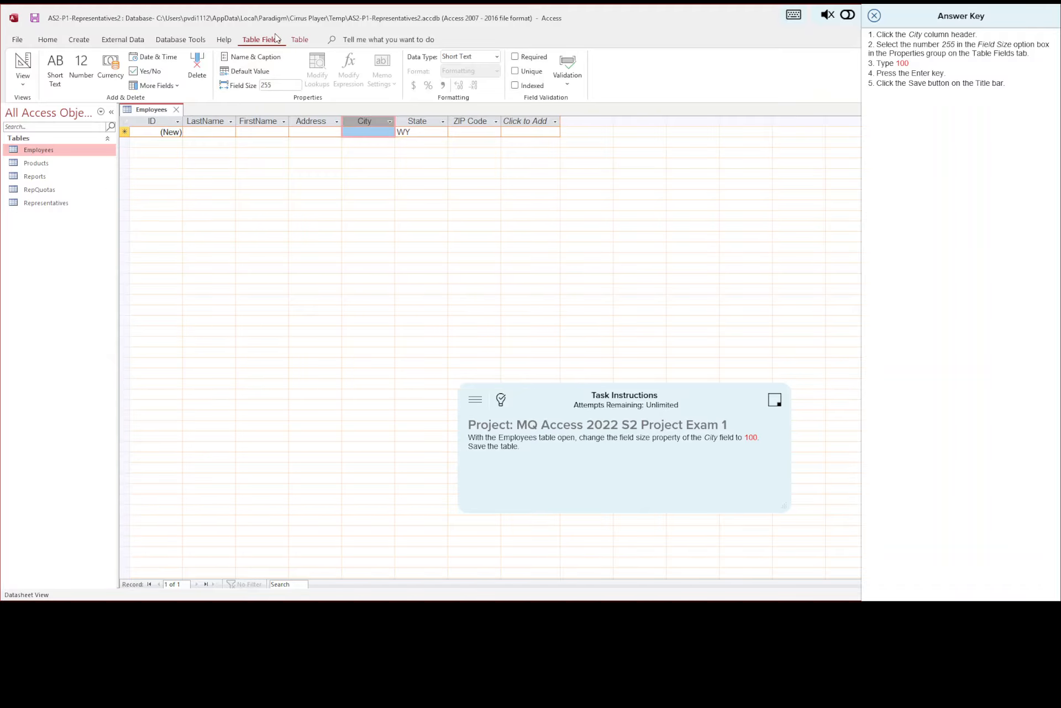
{"action": "left_click", "coordinate": [283, 84]}
{"action": "type", "text": "100"}
{"action": "key", "text": "Return"}
{"action": "left_click", "coordinate": [35, 19]}
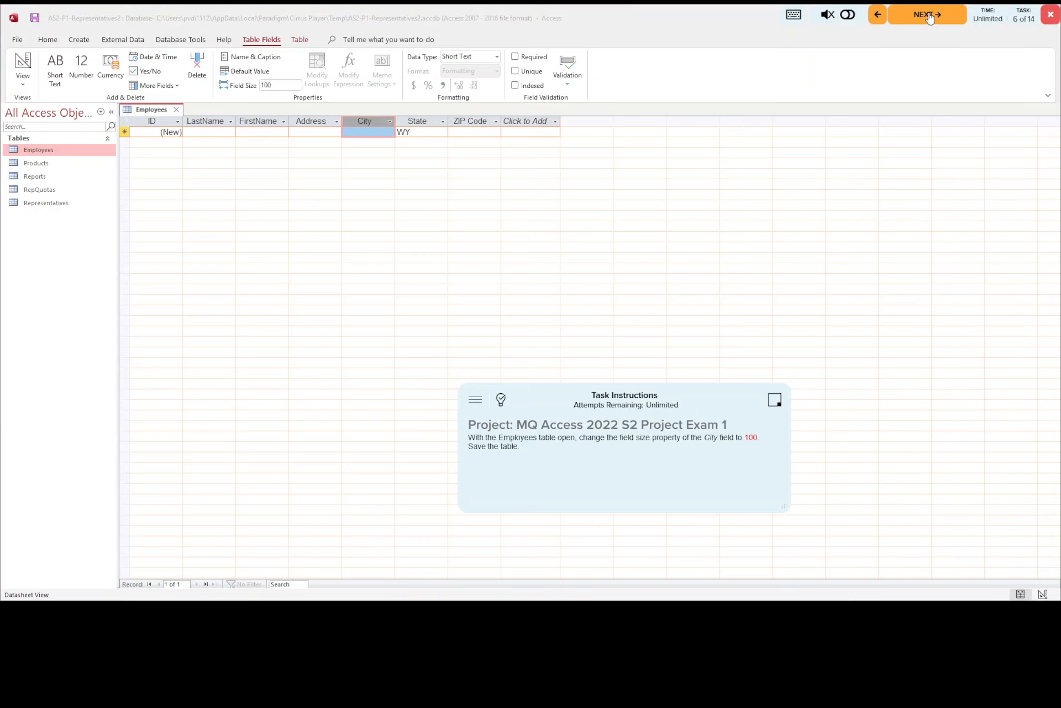
- Advance to the seventh exam task and show its answer key
{"action": "left_click", "coordinate": [929, 16]}
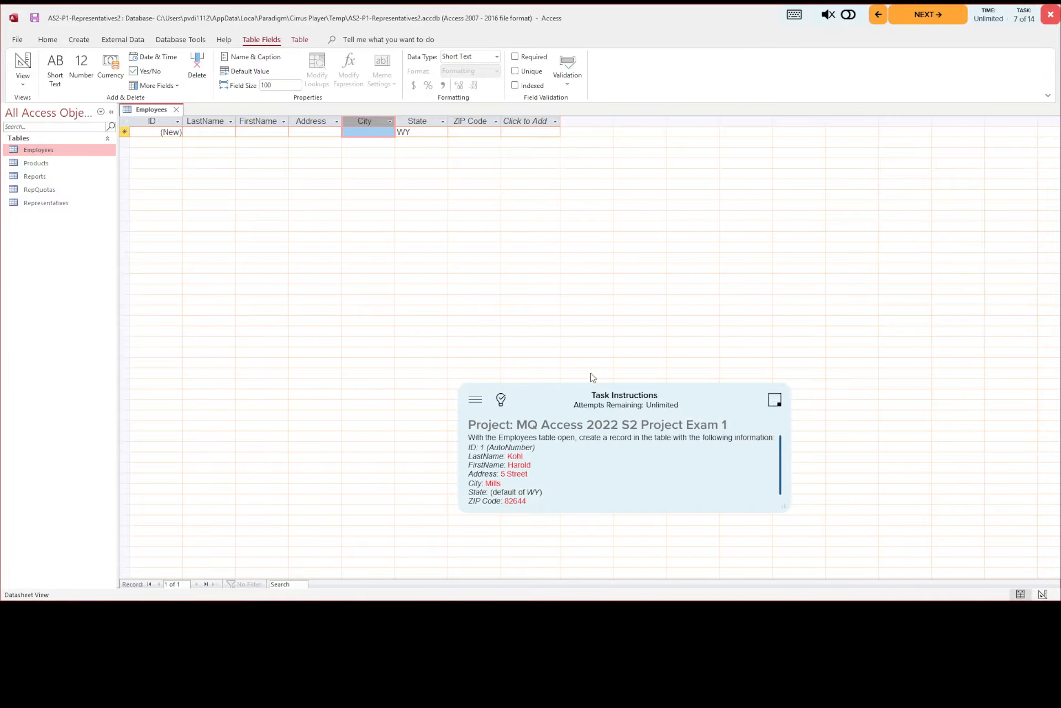
{"action": "left_click", "coordinate": [500, 399]}
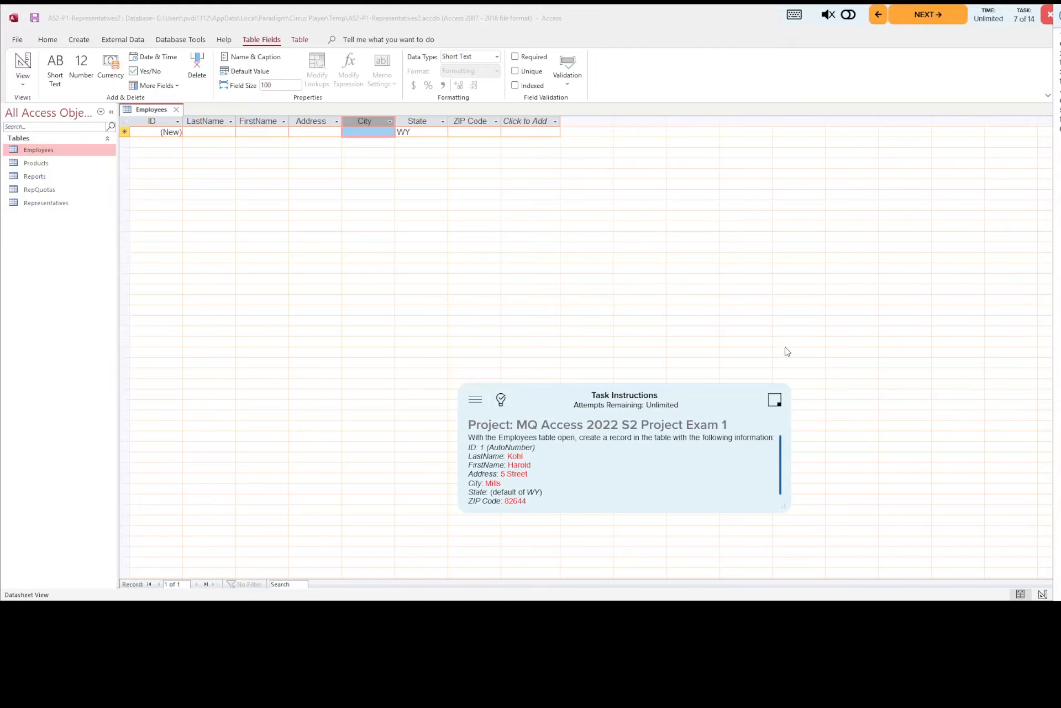
- Add the employee's record with last name, first name, street address, city and ZIP code, keeping the default state WY, and save the table
{"action": "left_click", "coordinate": [211, 132]}
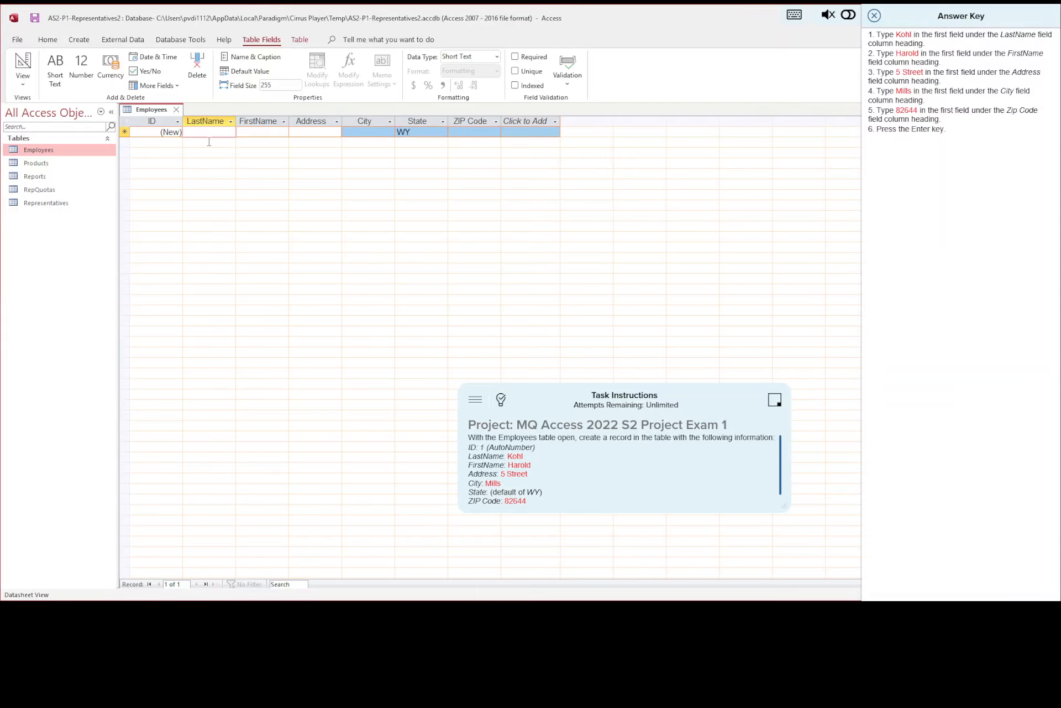
{"action": "type", "text": "Kohl"}
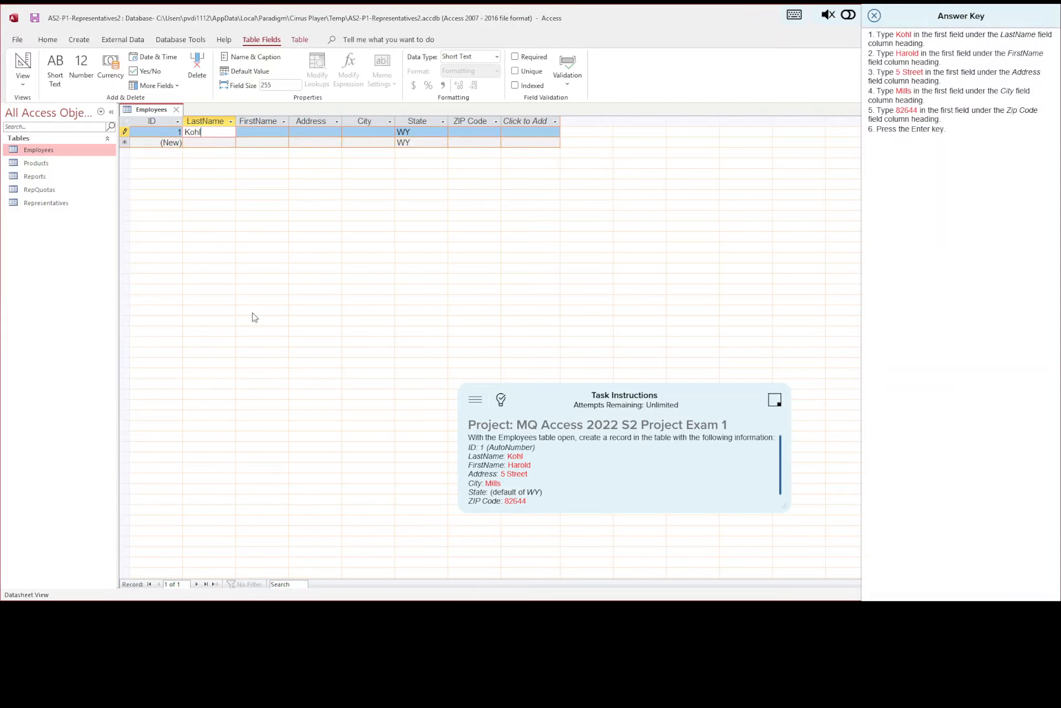
{"action": "key", "text": "Tab"}
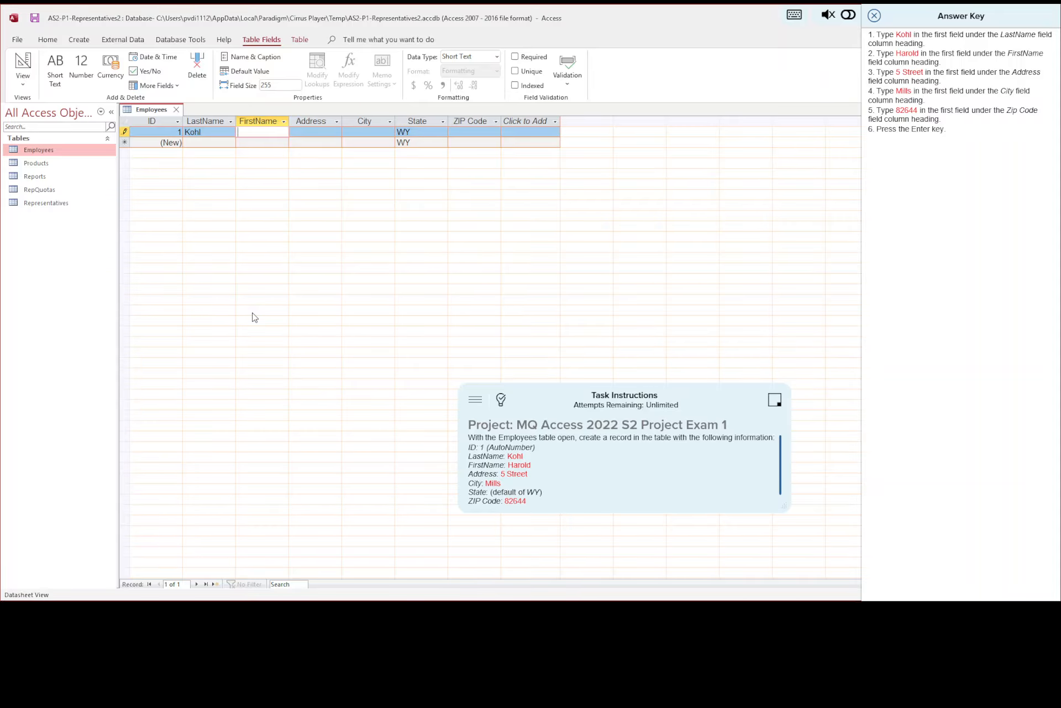
{"action": "type", "text": "Harold"}
{"action": "key", "text": "Tab"}
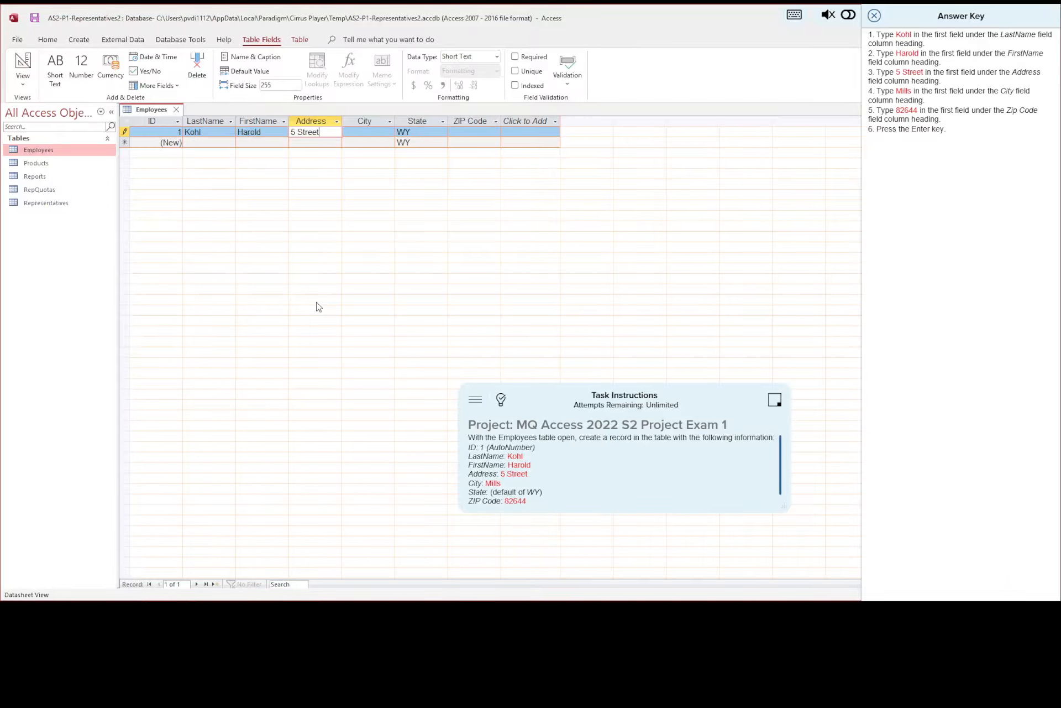
{"action": "key", "text": "Tab"}
{"action": "type", "text": "Mil"}
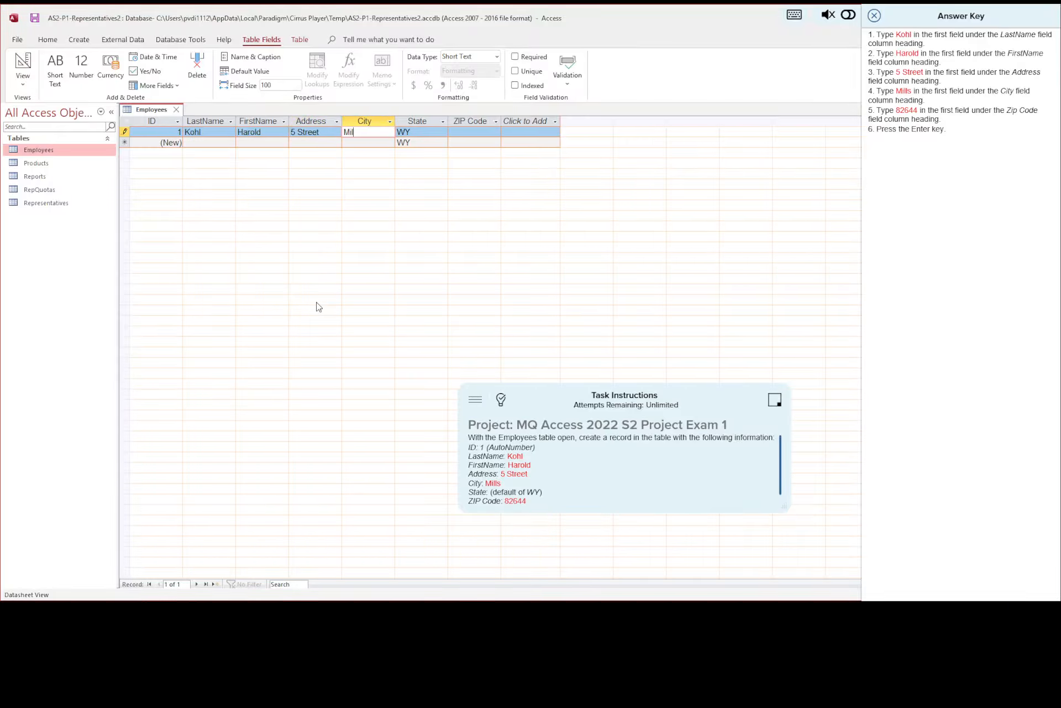
{"action": "key", "text": "Tab"}
{"action": "key", "text": "Tab"}
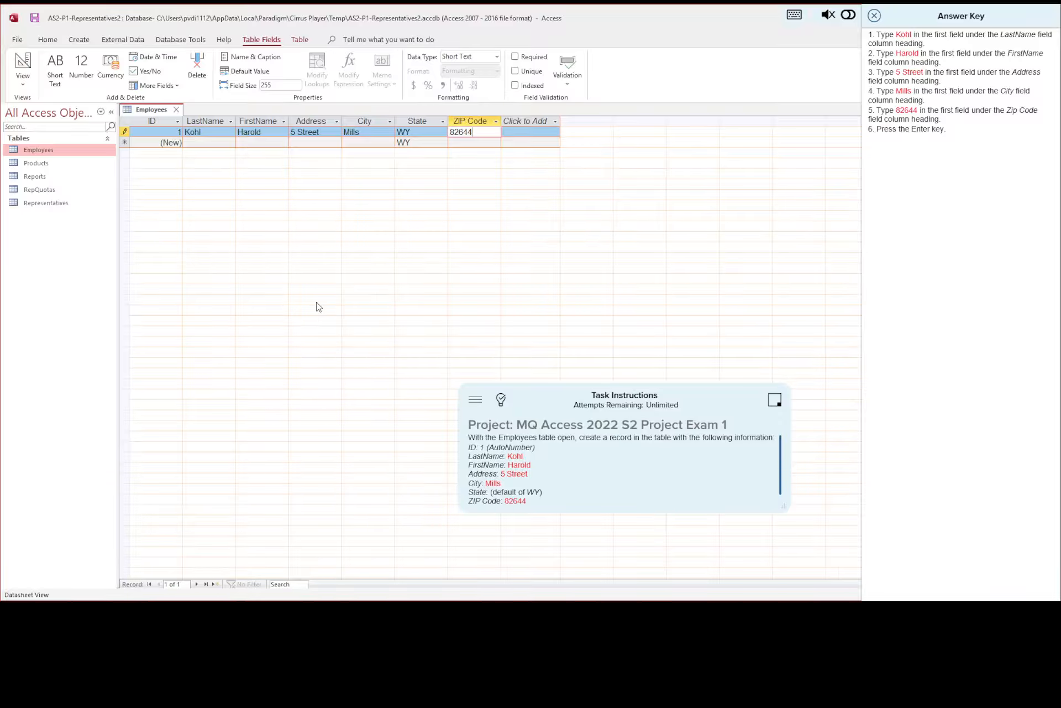
{"action": "key", "text": "Return"}
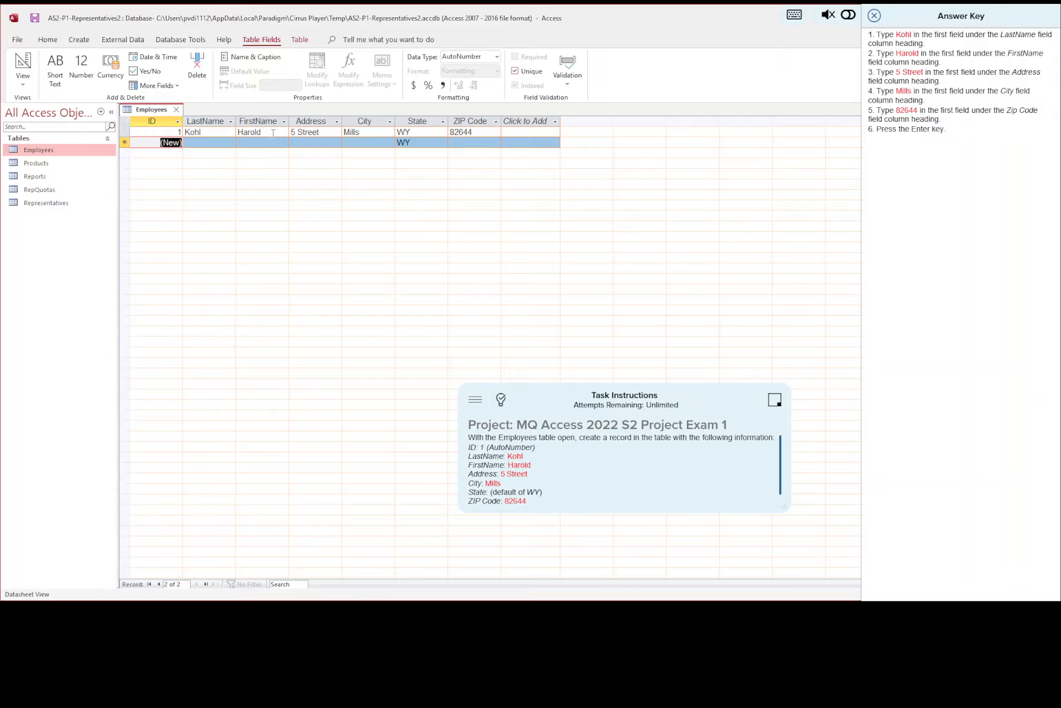
{"action": "left_click", "coordinate": [35, 21]}
- Close the answer key, advance to the eighth exam task and show its answer key
{"action": "left_click", "coordinate": [875, 17]}
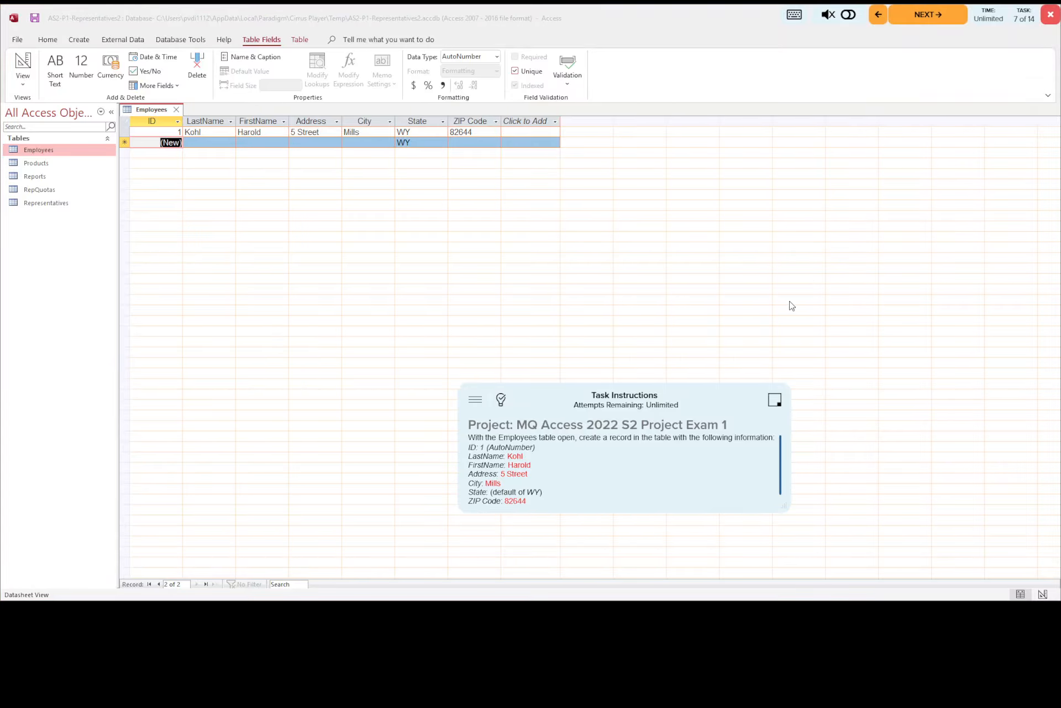
{"action": "left_click", "coordinate": [939, 19]}
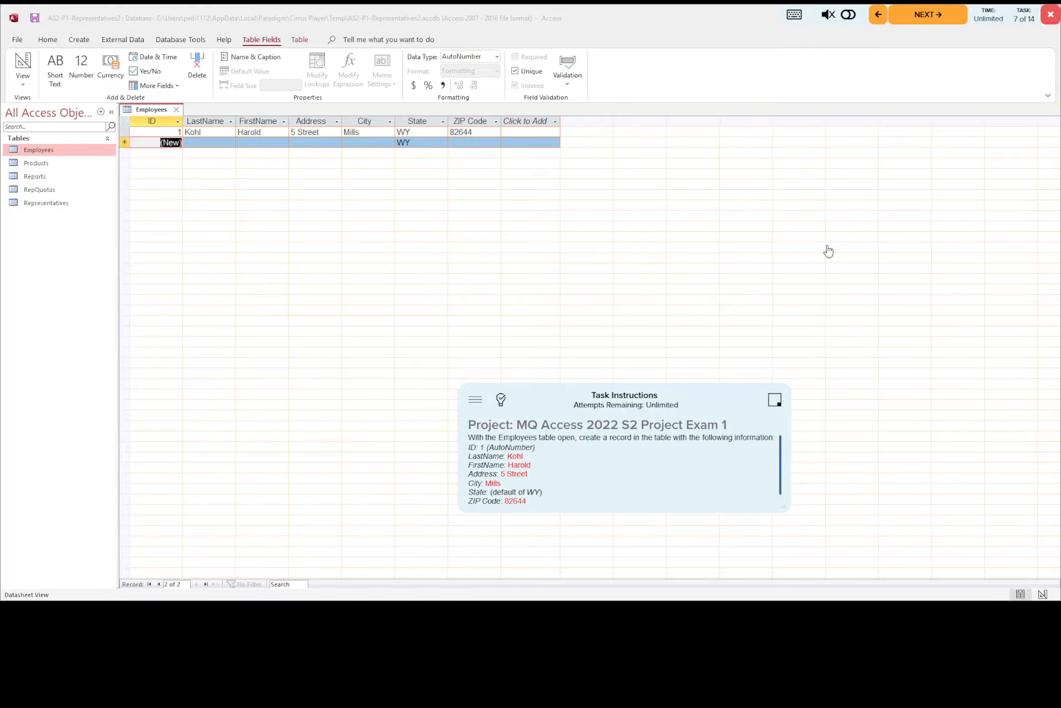
{"action": "left_click", "coordinate": [501, 400]}
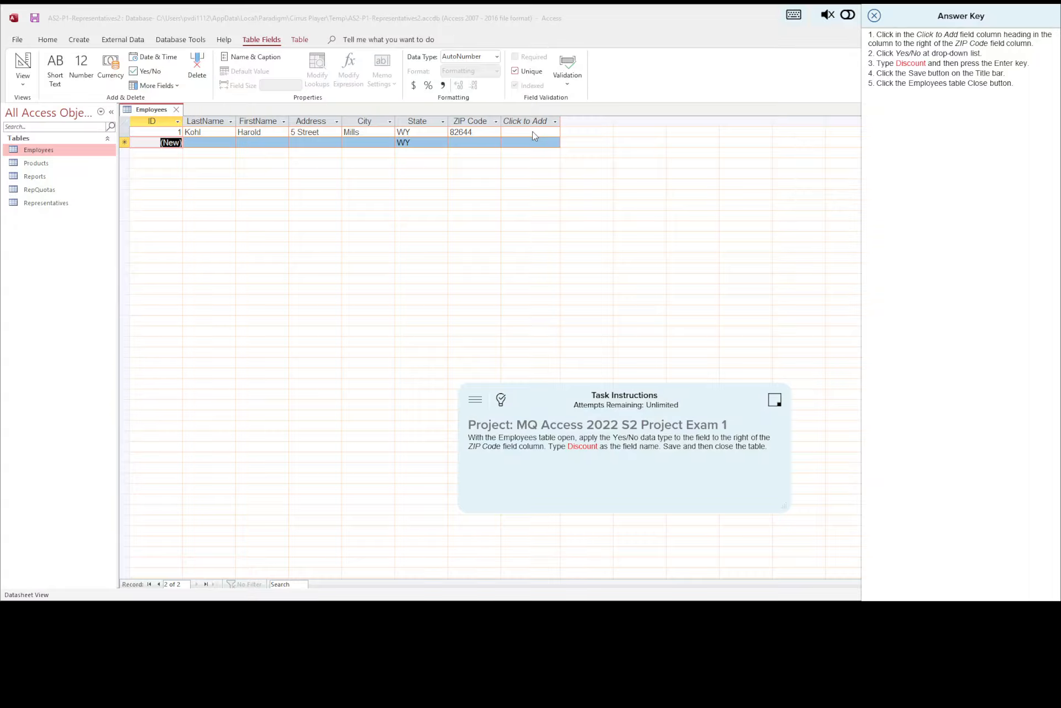
- Add a Yes/No field named Discount after the ZIP Code field, then save and close the Employees table
{"action": "left_click", "coordinate": [534, 121]}
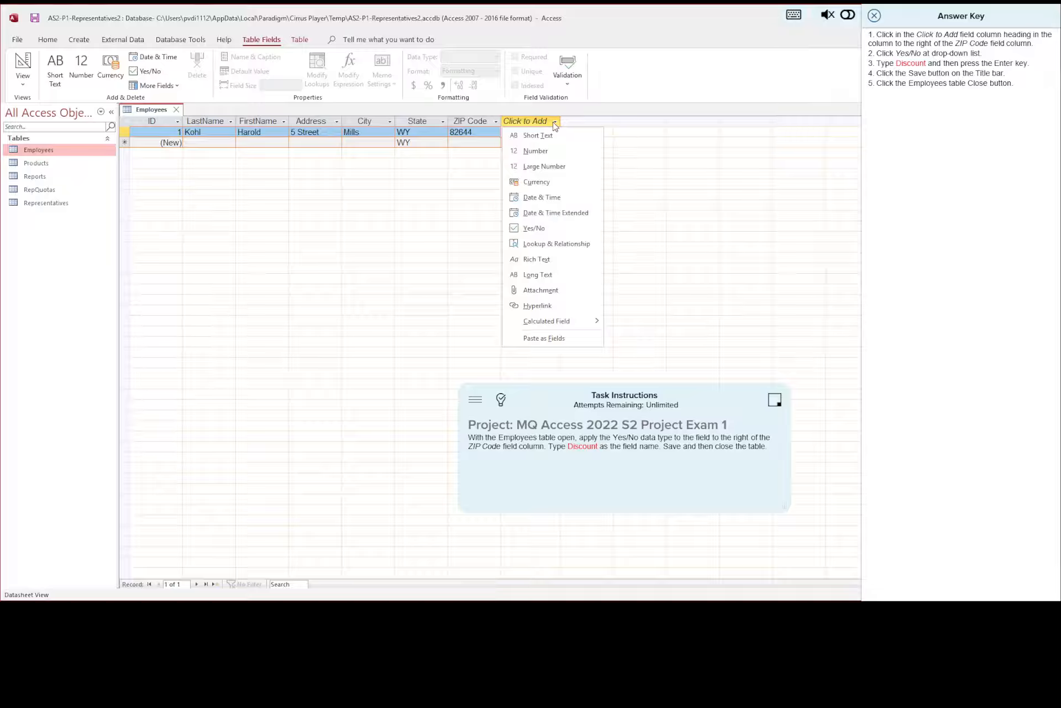
{"action": "left_click", "coordinate": [545, 229]}
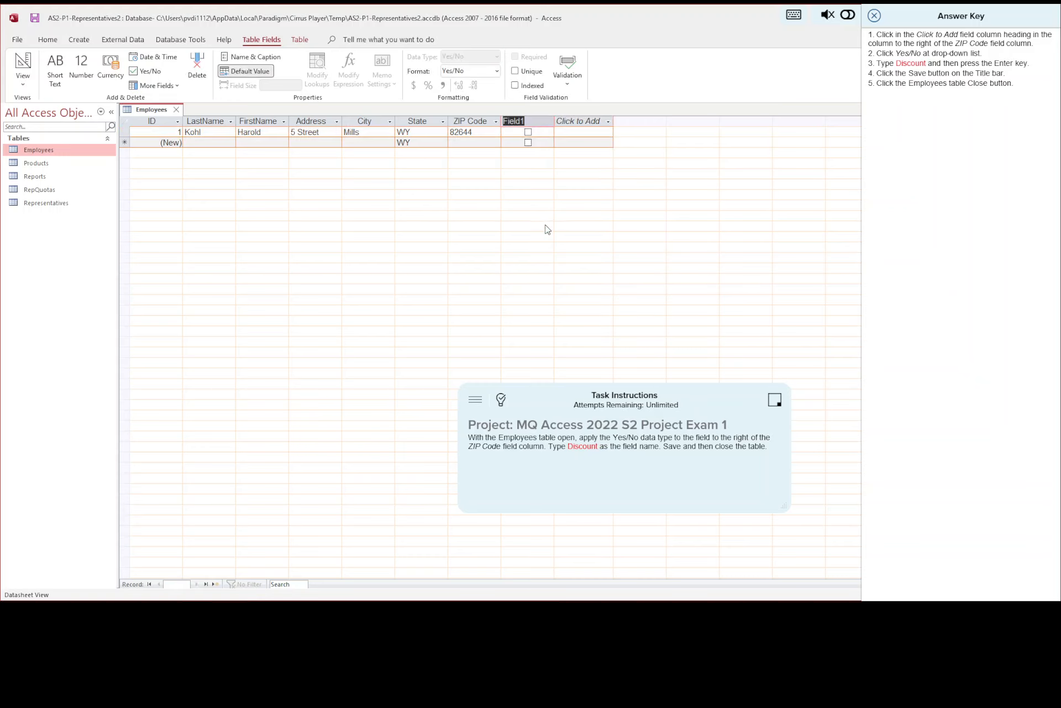
{"action": "type", "text": "Discount"}
{"action": "key", "text": "Return"}
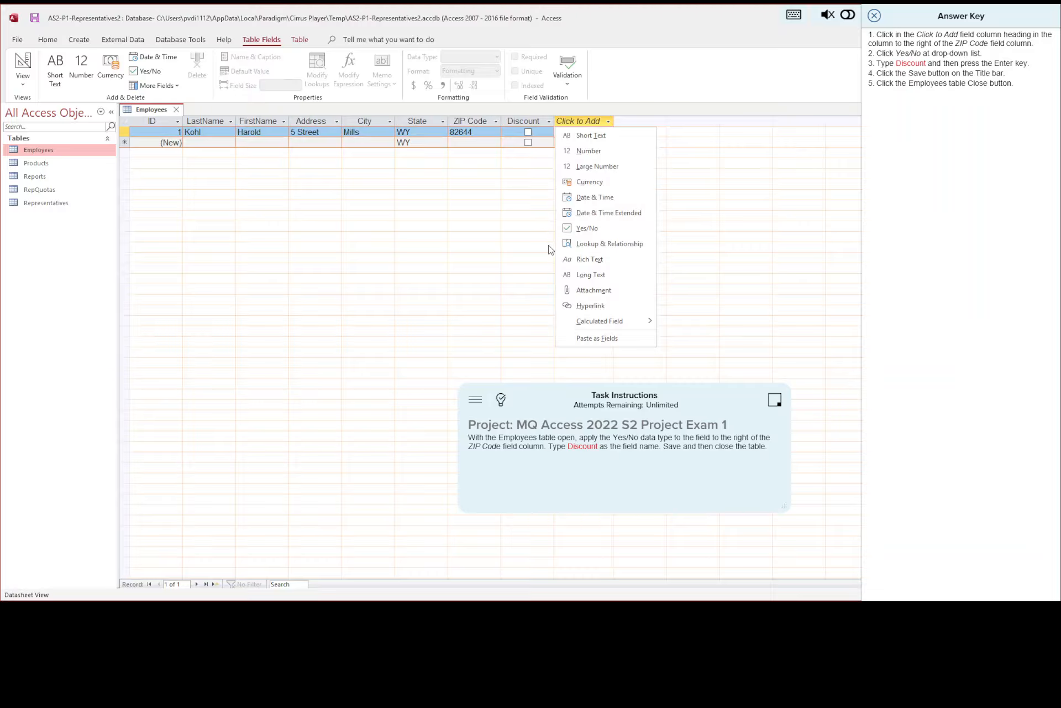
{"action": "left_click", "coordinate": [35, 19]}
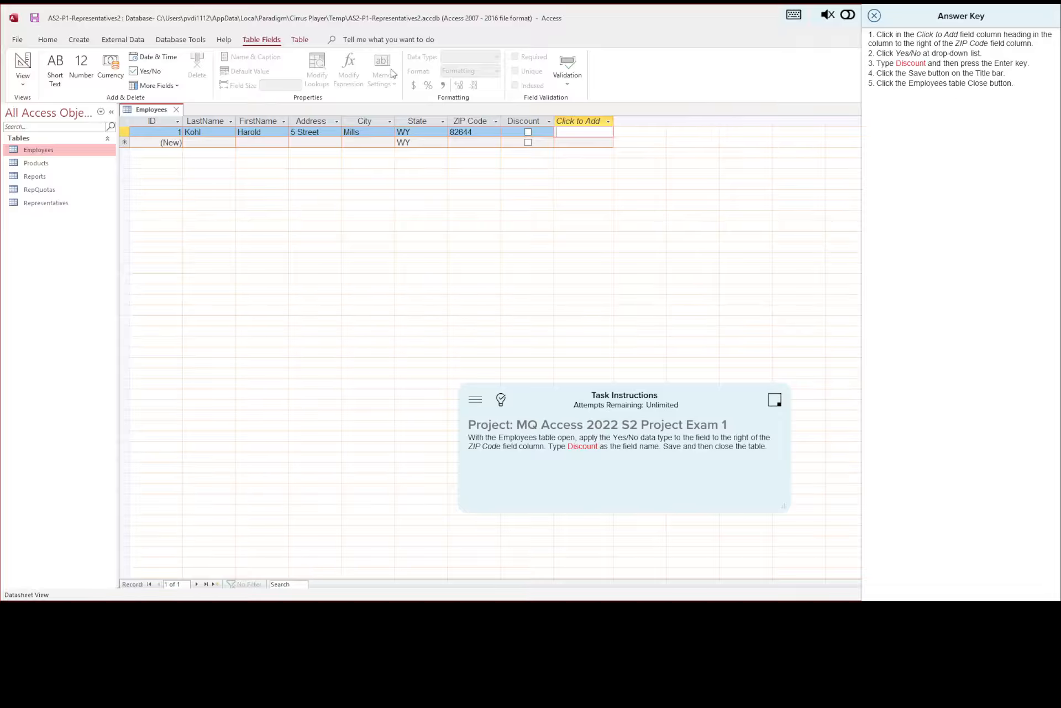
{"action": "left_click", "coordinate": [177, 110]}
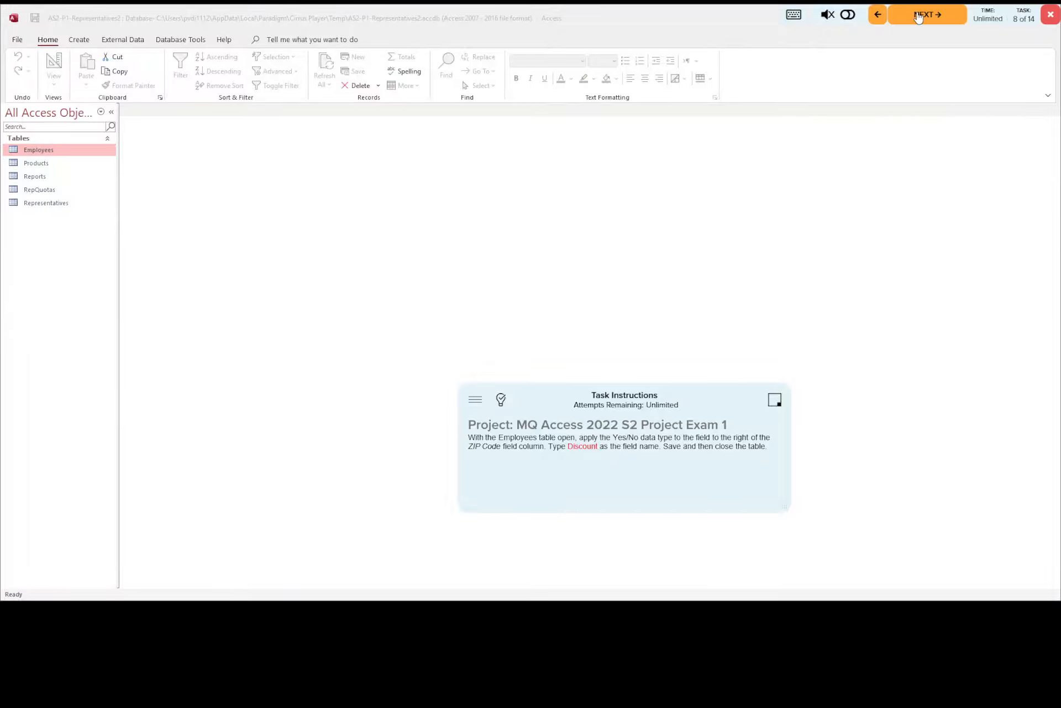
- Advance to the ninth exam task and show its answer key
{"action": "left_click", "coordinate": [918, 16]}
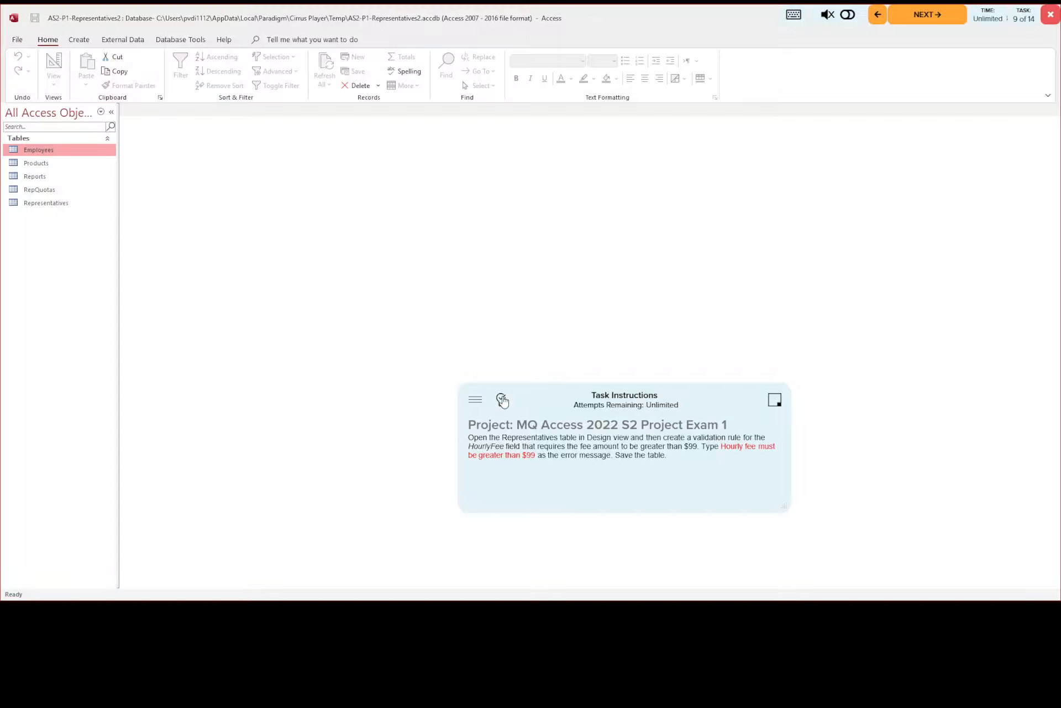
{"action": "left_click", "coordinate": [502, 400]}
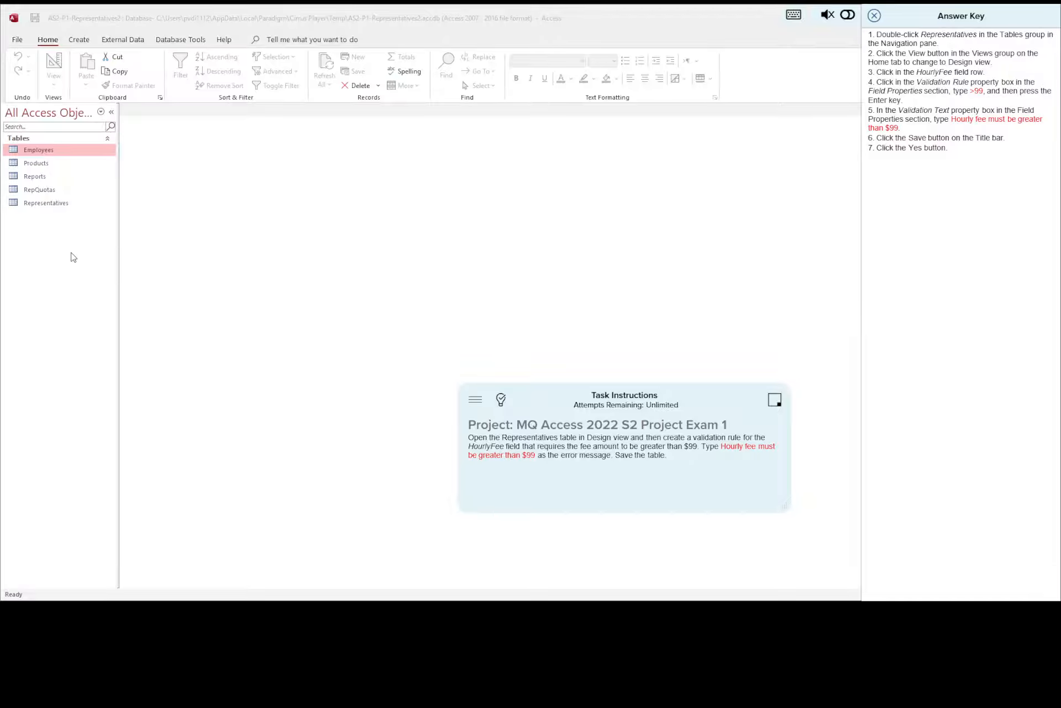
- Open the Representatives table and switch it to Design view
{"action": "double_click", "coordinate": [41, 204]}
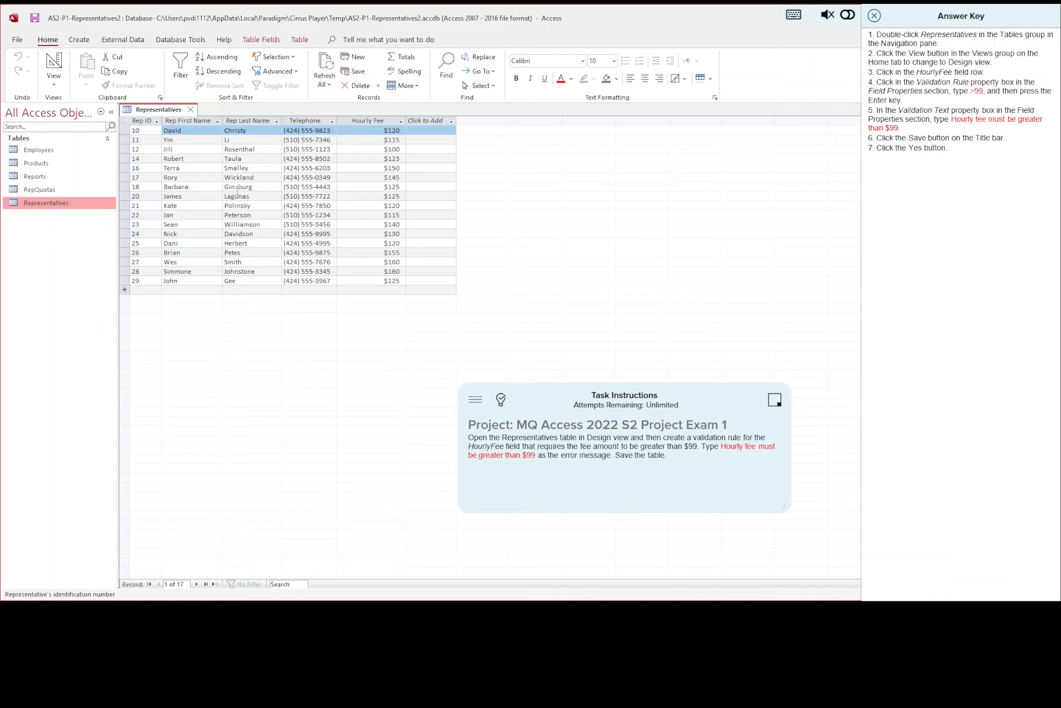
{"action": "left_click", "coordinate": [54, 83]}
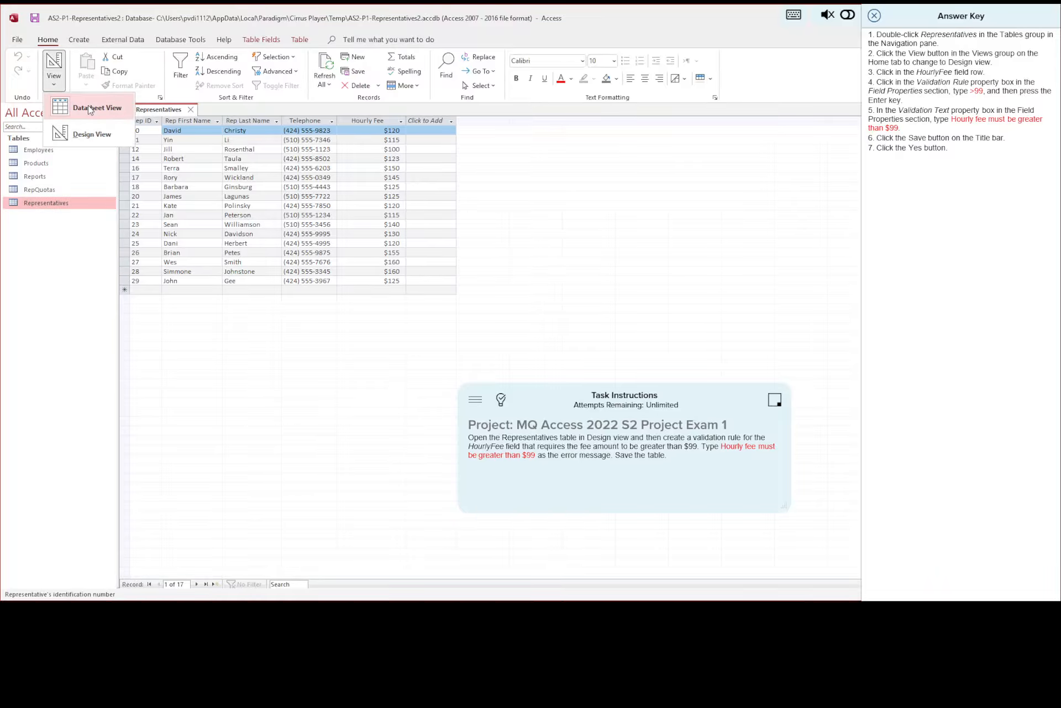
{"action": "left_click", "coordinate": [92, 135]}
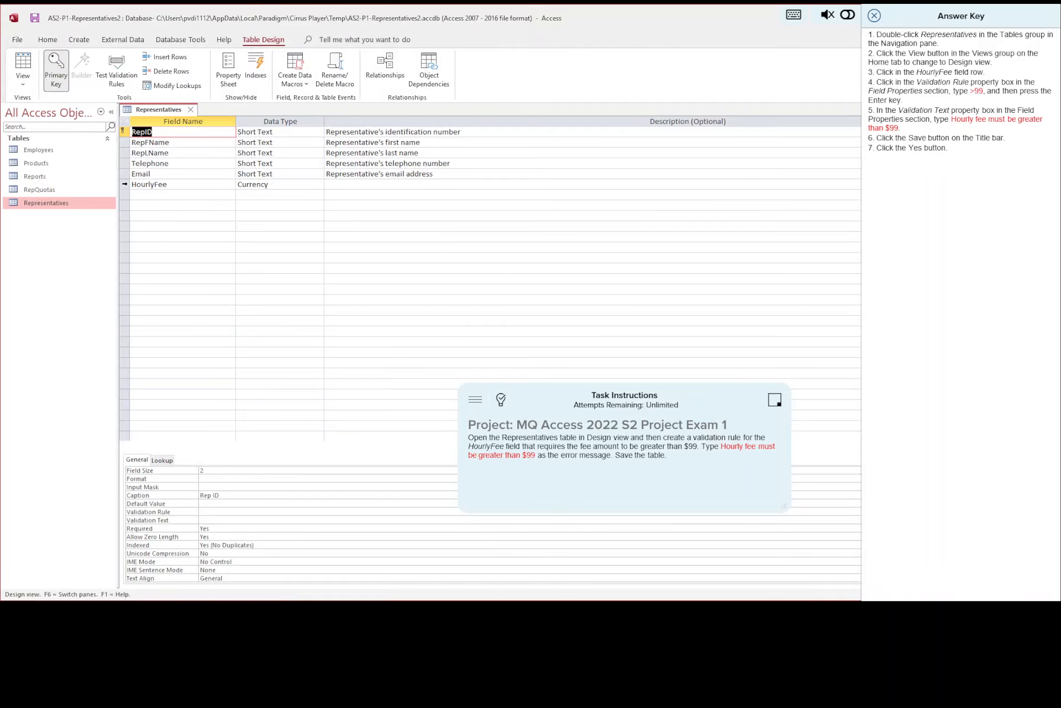
- Set the HourlyFee field's validation rule to >99 and its validation text to "Hourly fee must be greater than $99"
{"action": "left_click", "coordinate": [125, 185]}
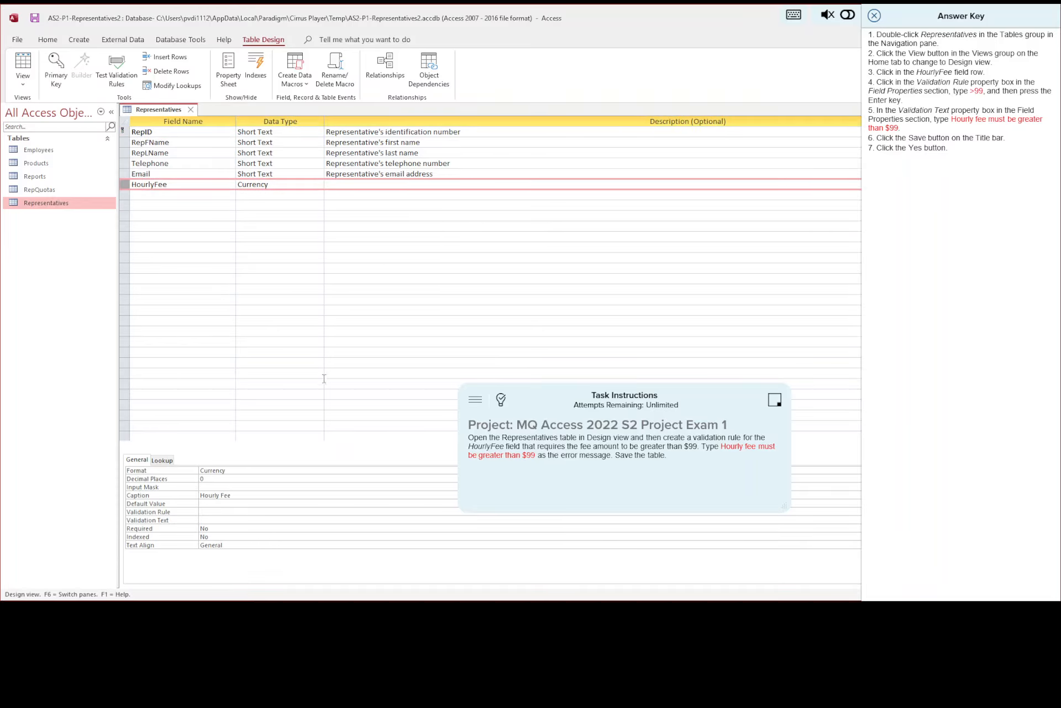
{"action": "left_click_drag", "start_coordinate": [598, 410], "coordinate": [565, 299]}
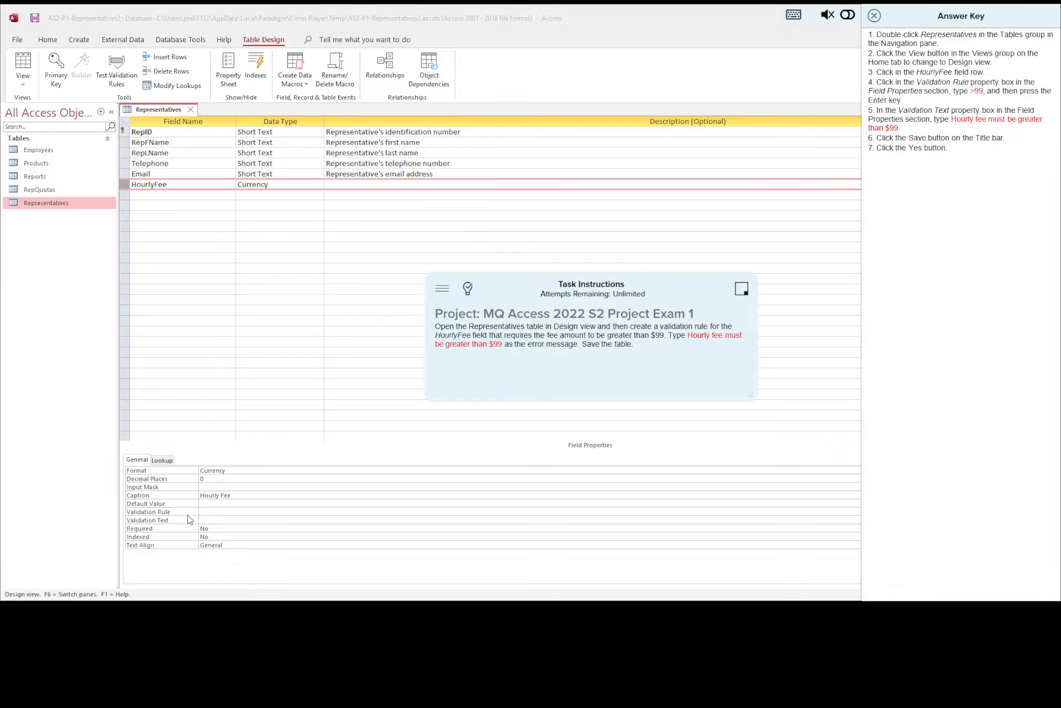
{"action": "left_click", "coordinate": [219, 512]}
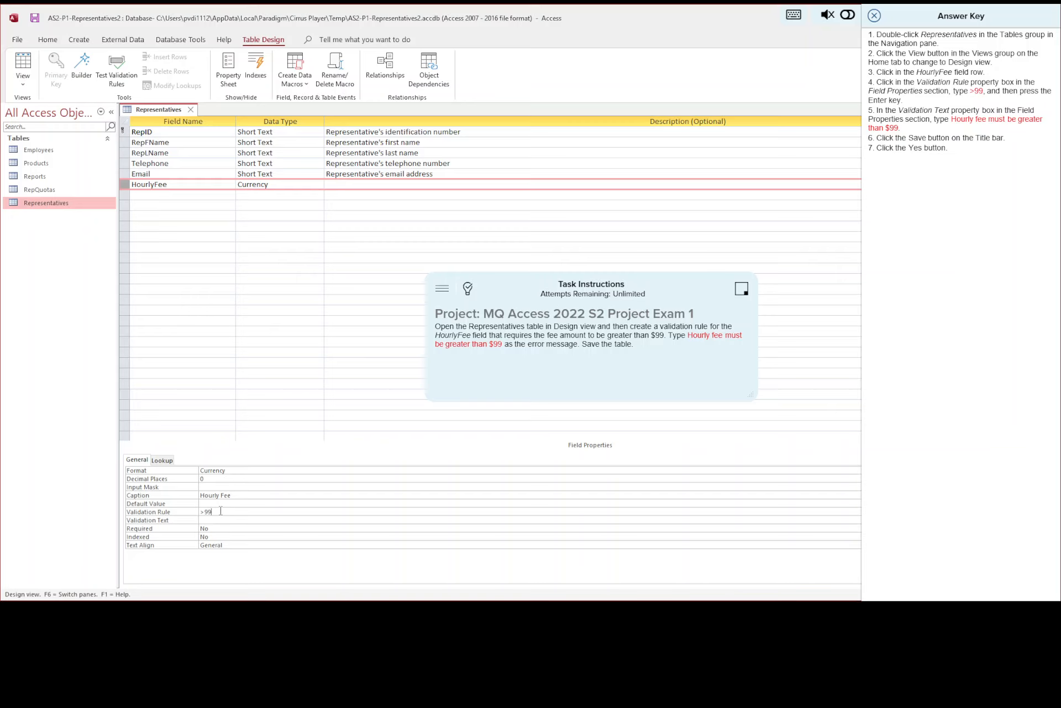
{"action": "key", "text": "Return"}
- Save the Representatives table and agree to test the existing data against the new rules
{"action": "left_click", "coordinate": [34, 20]}
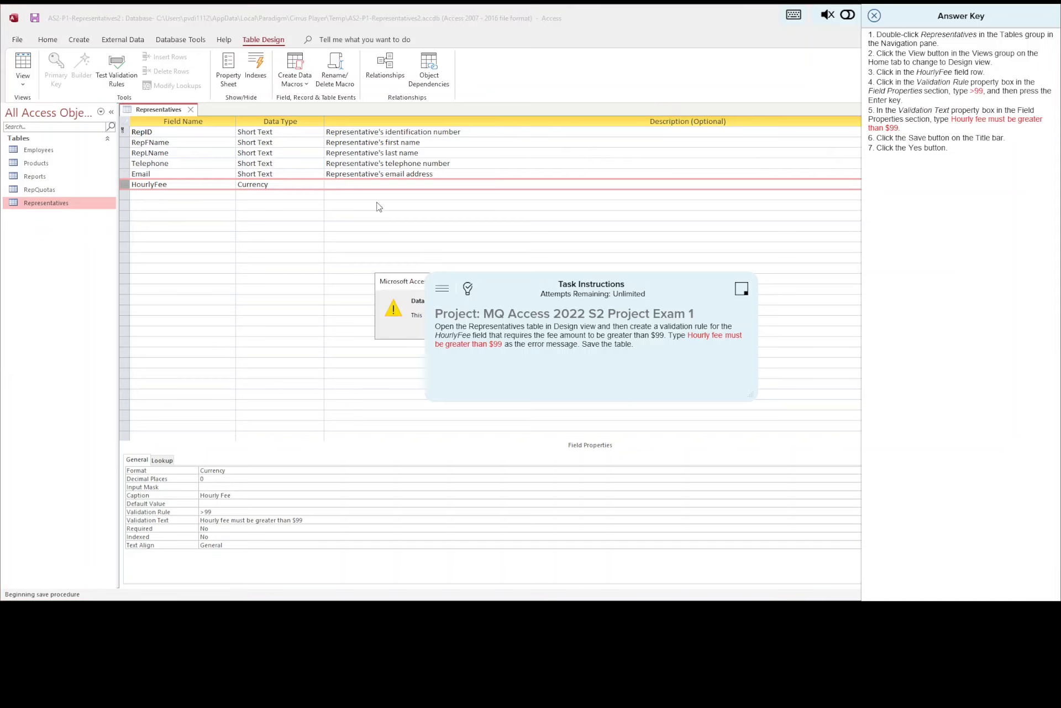
{"action": "left_click_drag", "start_coordinate": [251, 335], "coordinate": [57, 259]}
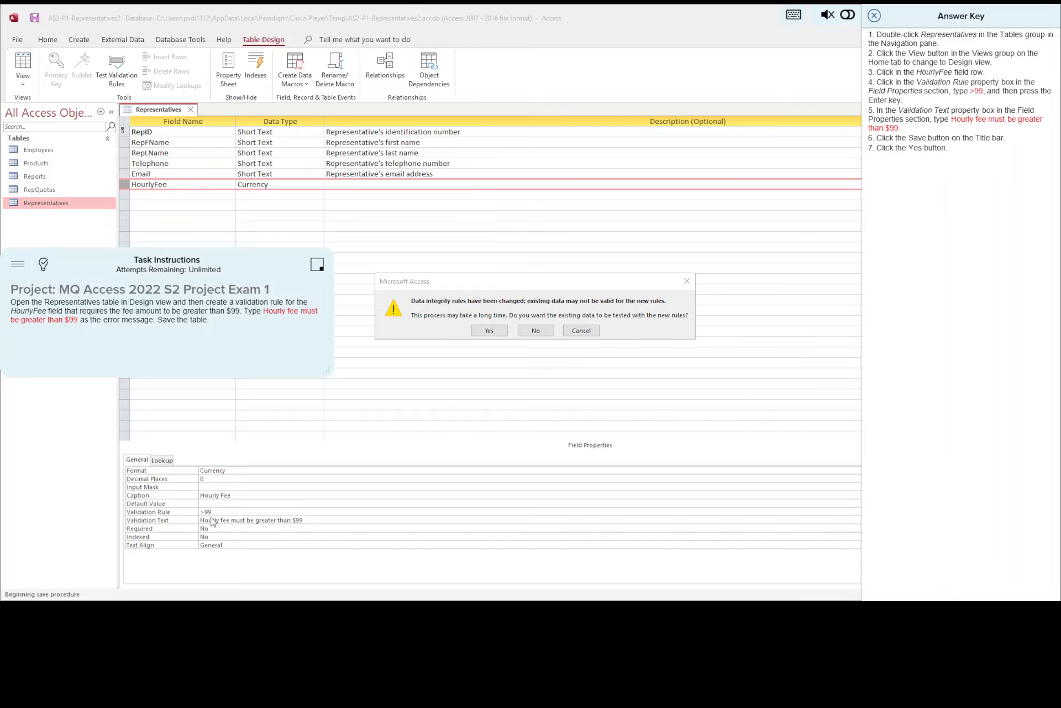
{"action": "left_click", "coordinate": [500, 332]}
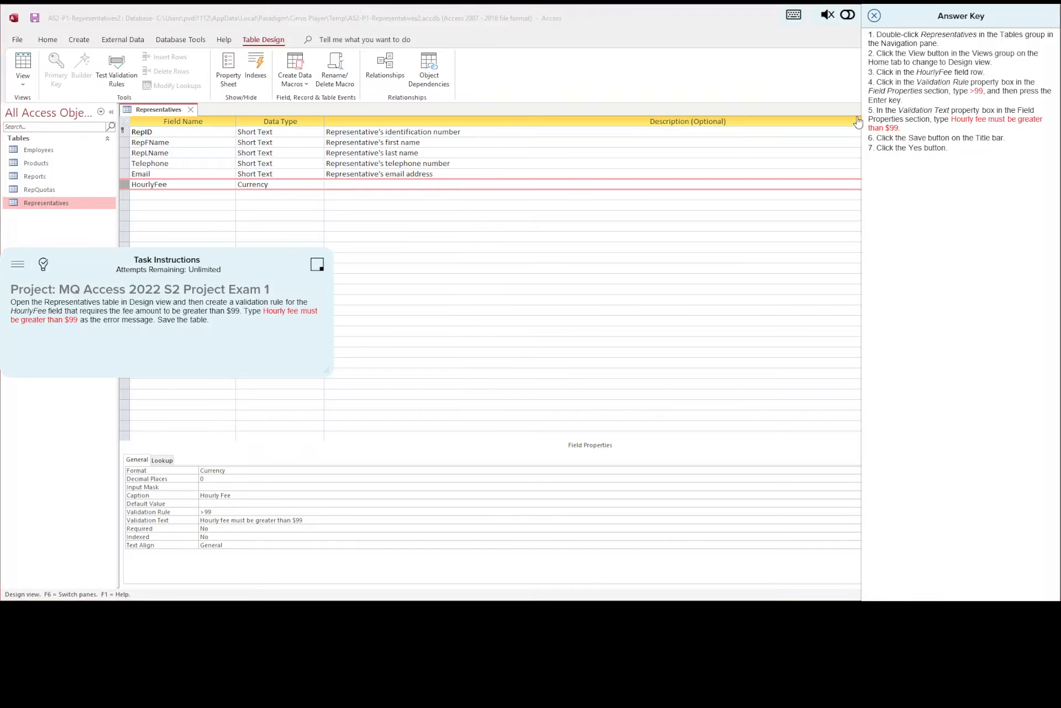
- Close the answer key, advance to the tenth exam task and show its answer key
{"action": "left_click", "coordinate": [874, 16]}
{"action": "left_click", "coordinate": [918, 14]}
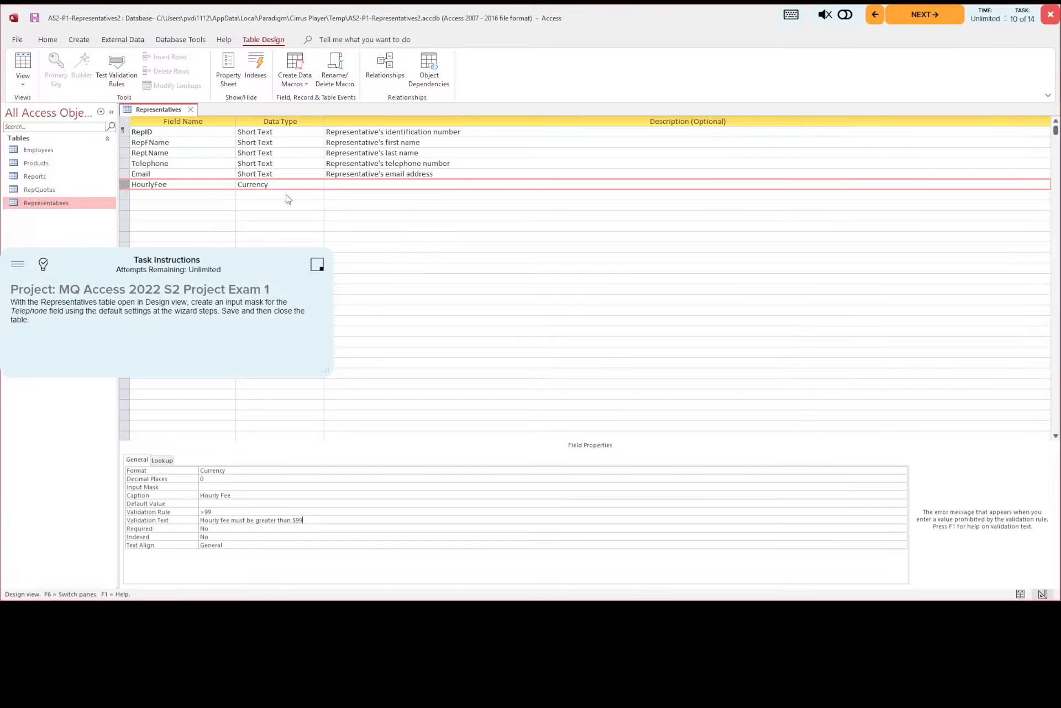
{"action": "left_click", "coordinate": [43, 265]}
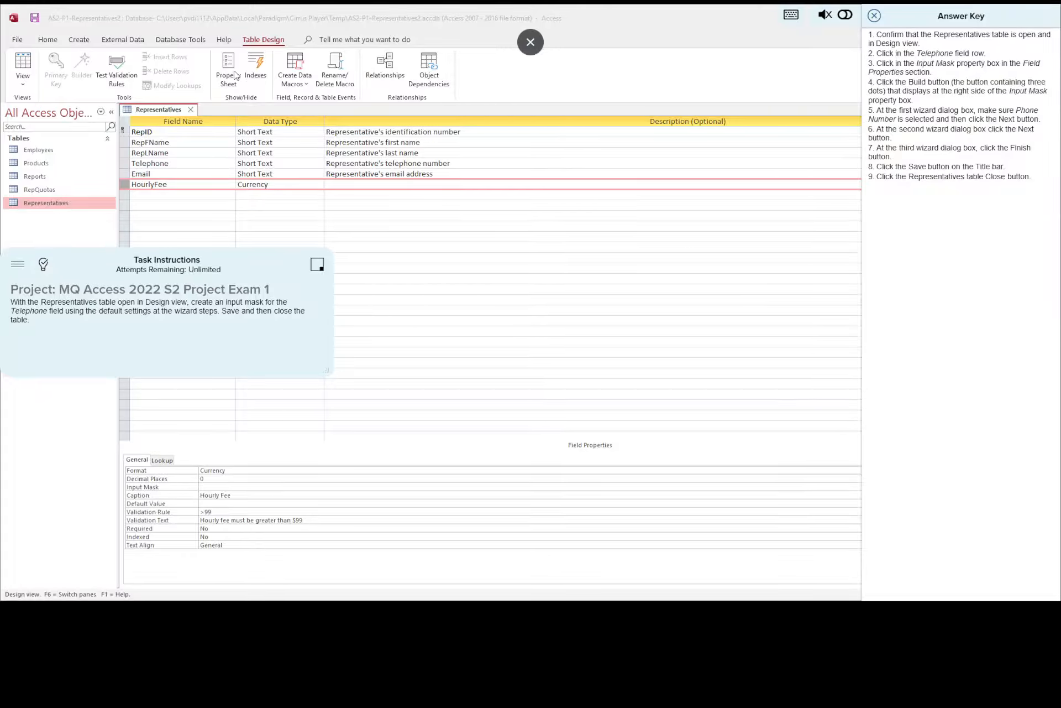
- Create a Phone Number input mask for the Telephone field using the Input Mask Wizard's default settings
{"action": "left_click", "coordinate": [23, 83]}
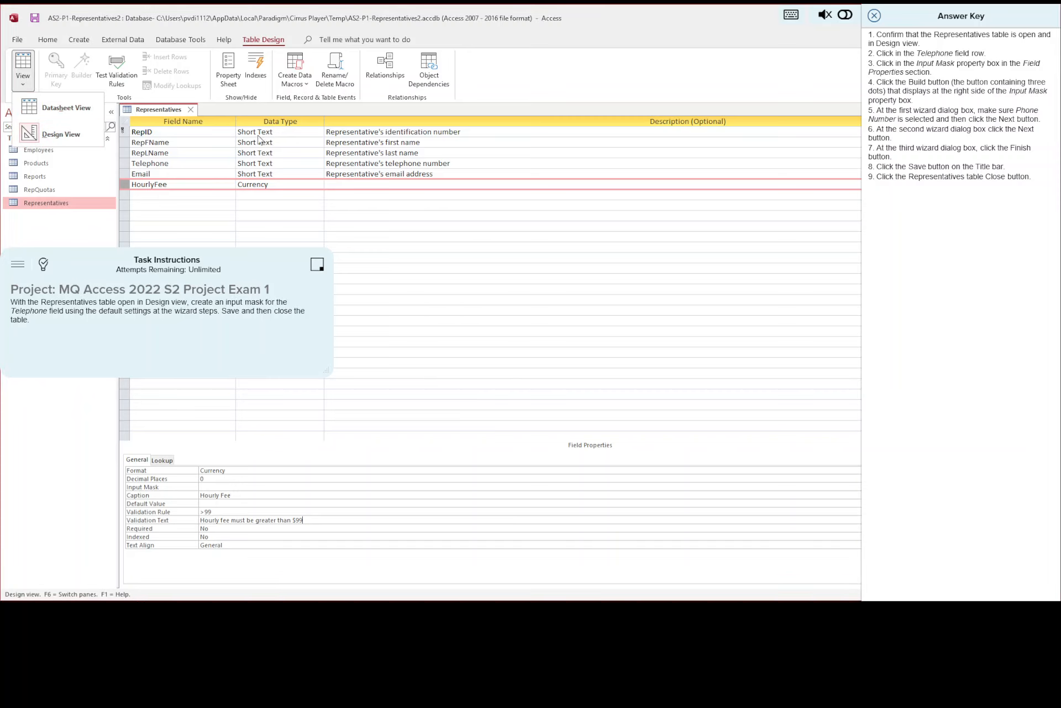
{"action": "left_click", "coordinate": [126, 169]}
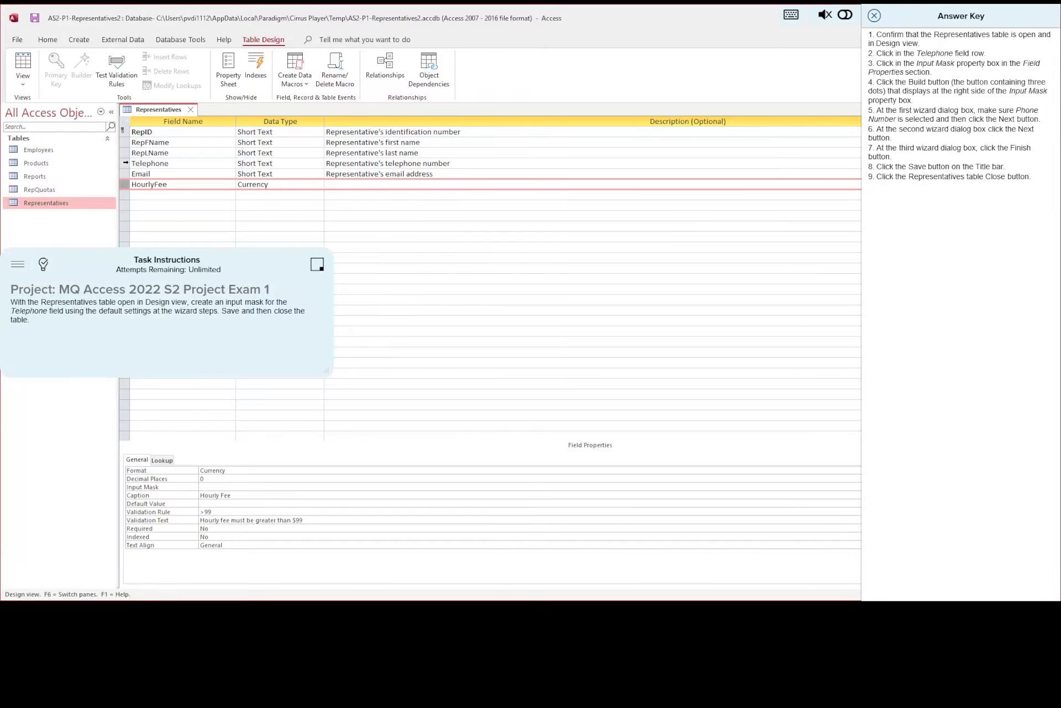
{"action": "left_click", "coordinate": [128, 166]}
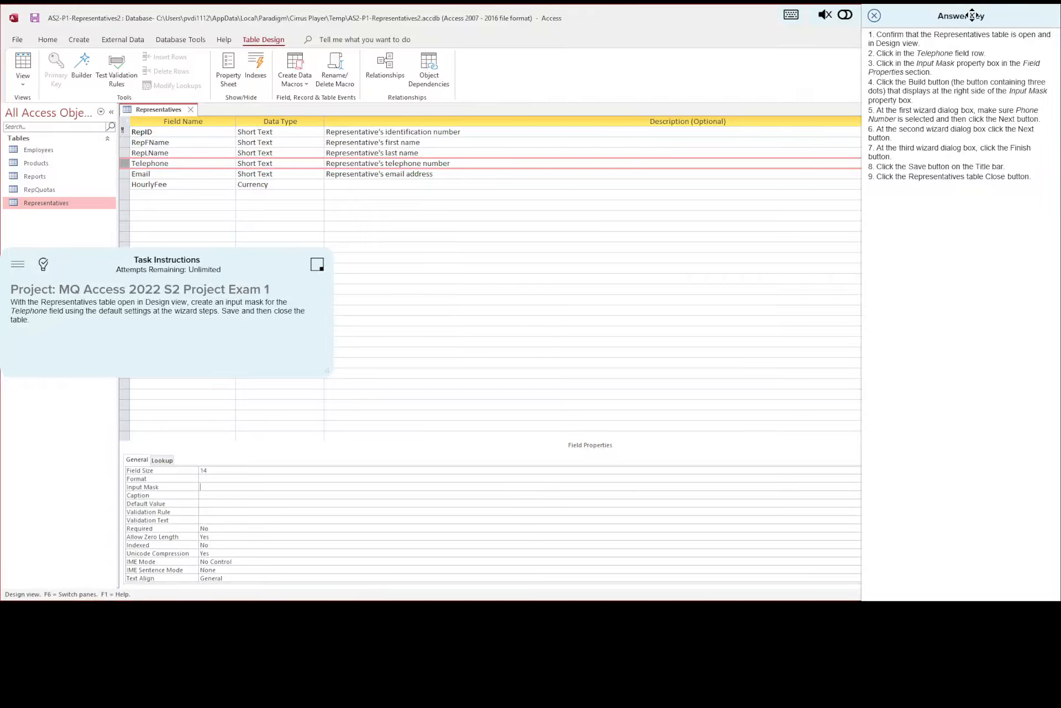
{"action": "left_click_drag", "start_coordinate": [972, 15], "coordinate": [848, 23]}
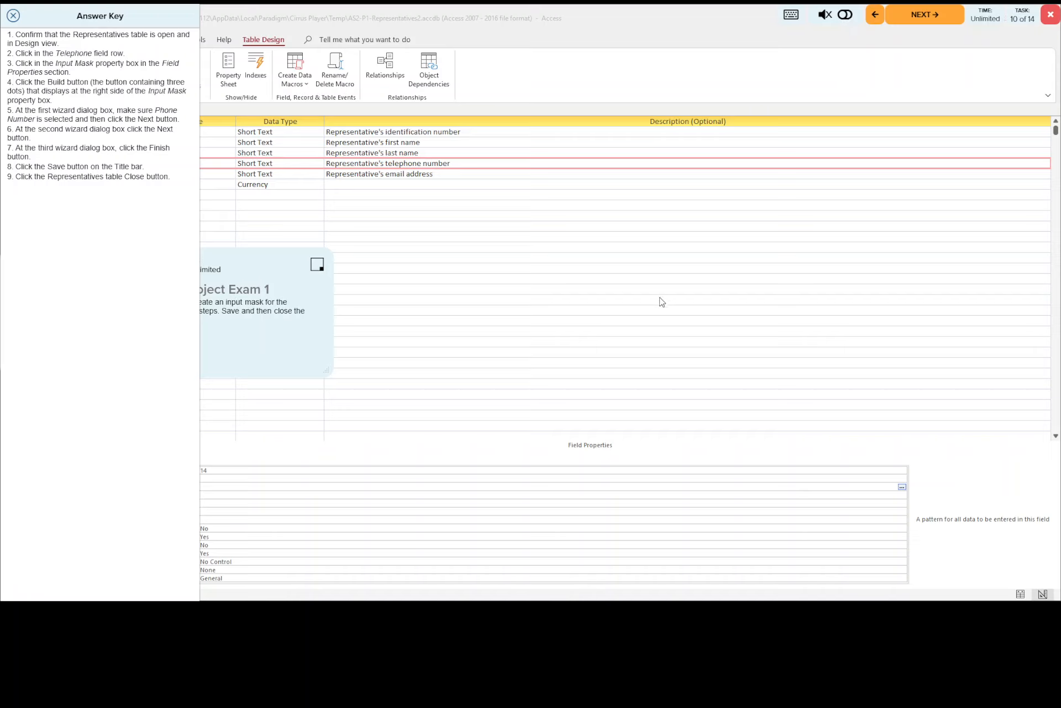
{"action": "left_click", "coordinate": [902, 488]}
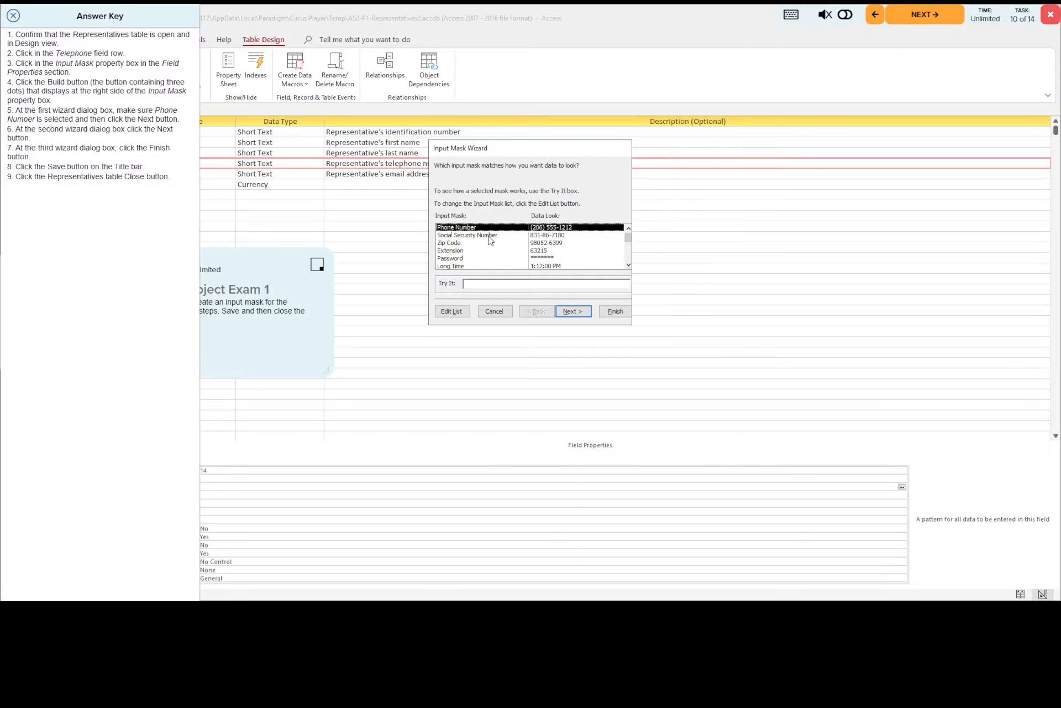
{"action": "left_click", "coordinate": [575, 311]}
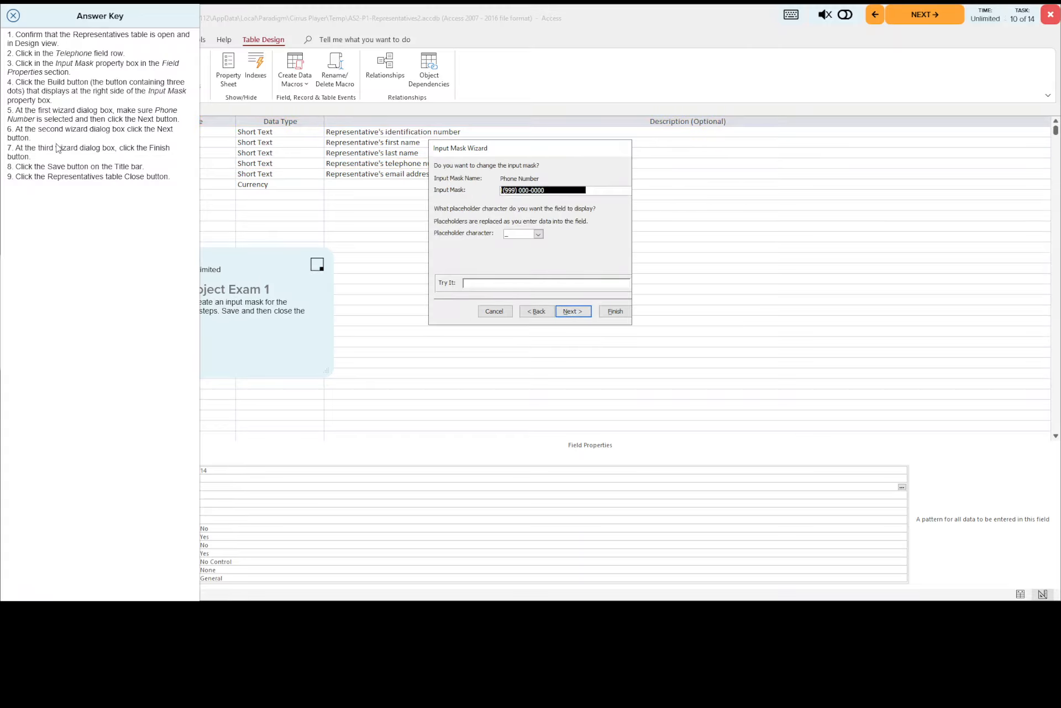
{"action": "left_click", "coordinate": [567, 313]}
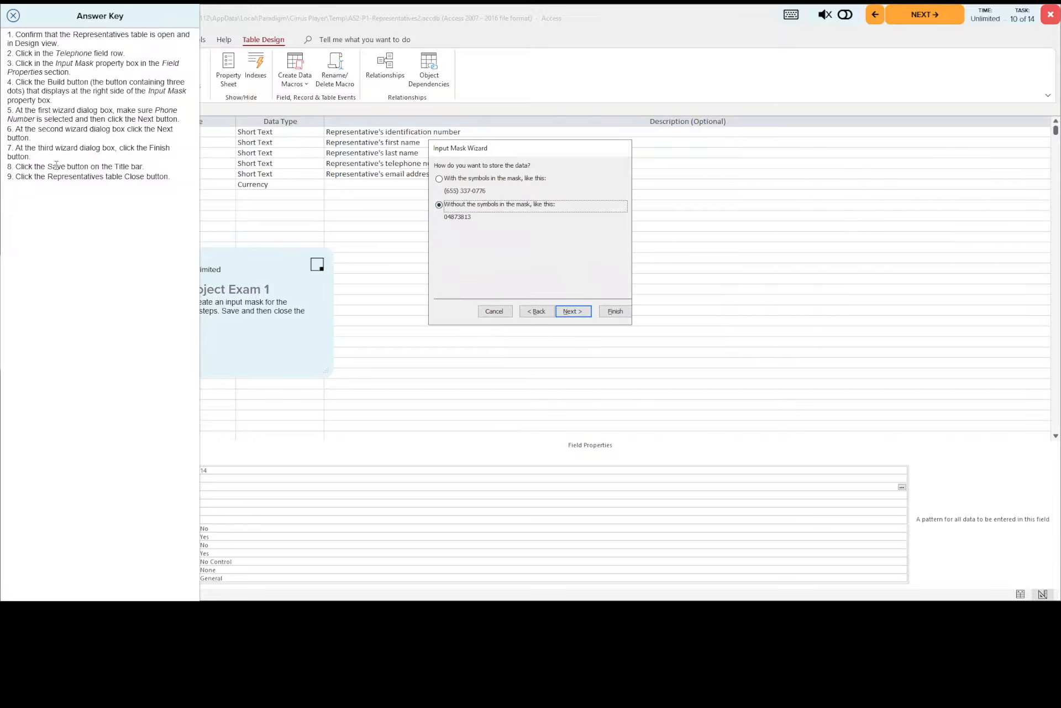
{"action": "left_click", "coordinate": [616, 312]}
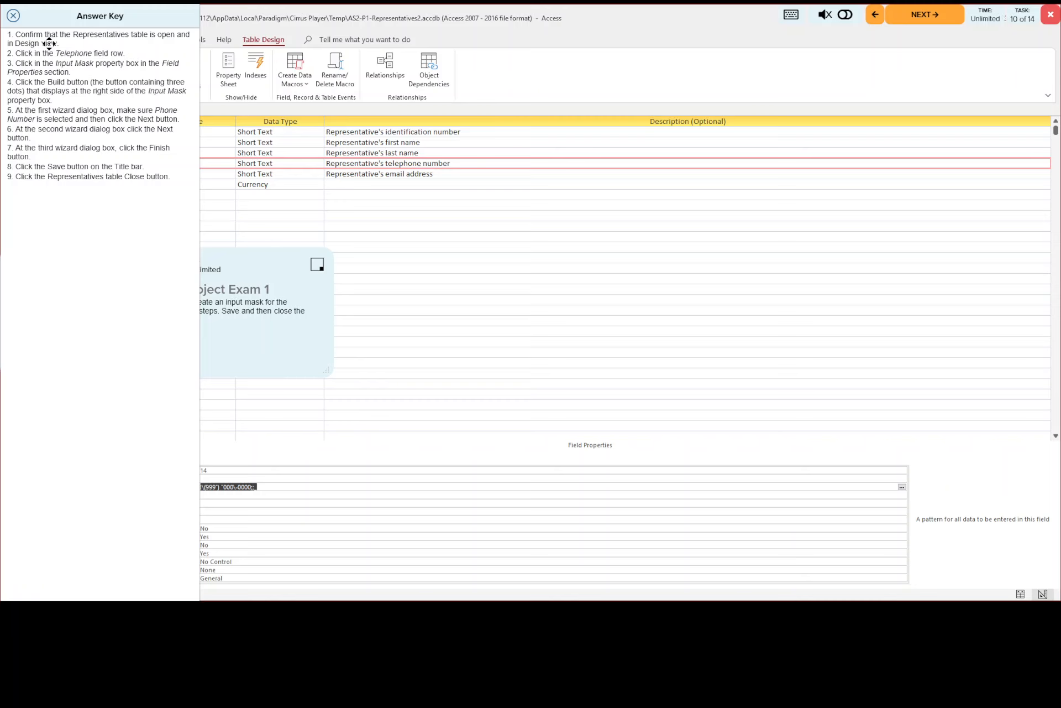
- Close the answer key, then save and close the Representatives table
{"action": "left_click", "coordinate": [12, 16]}
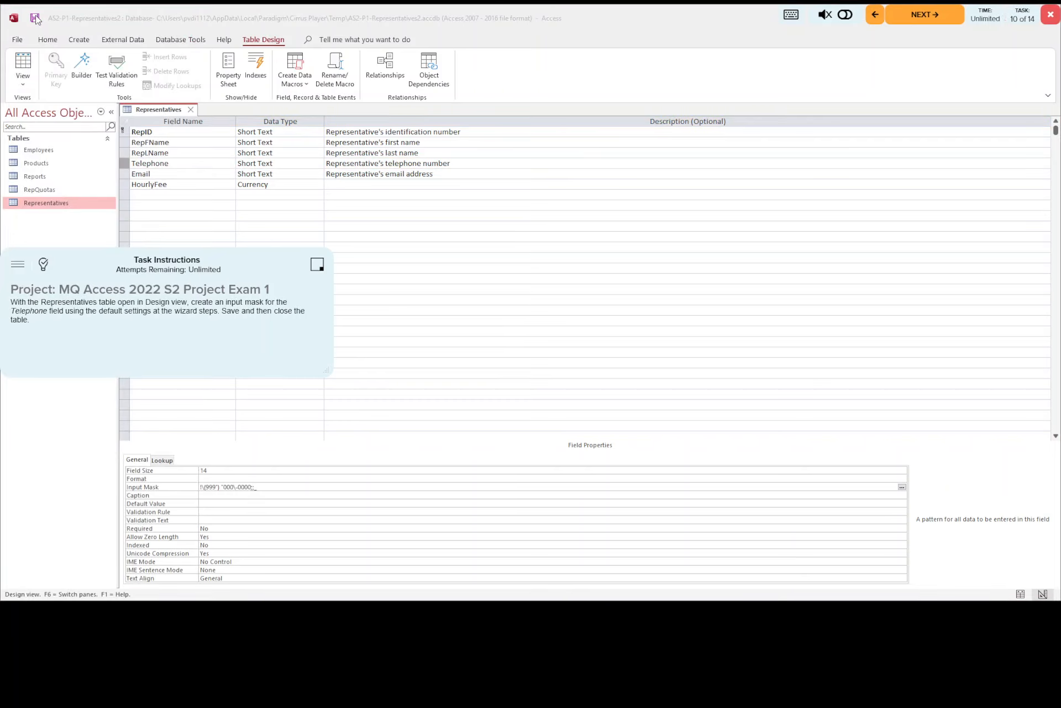
{"action": "left_click", "coordinate": [35, 19]}
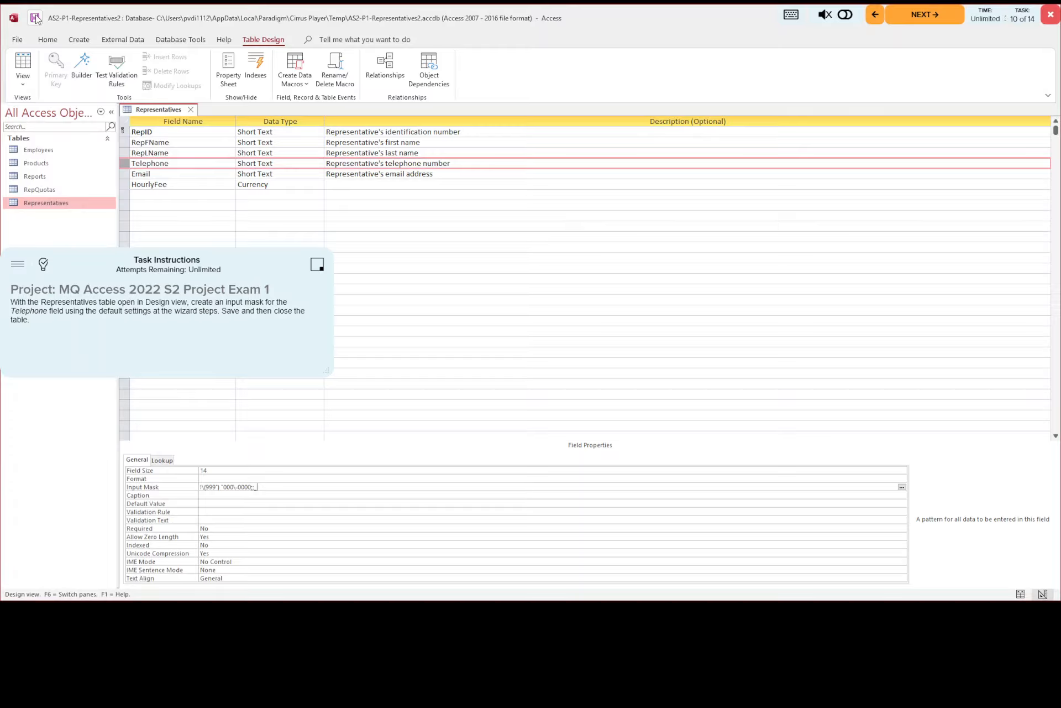
{"action": "left_click", "coordinate": [191, 109]}
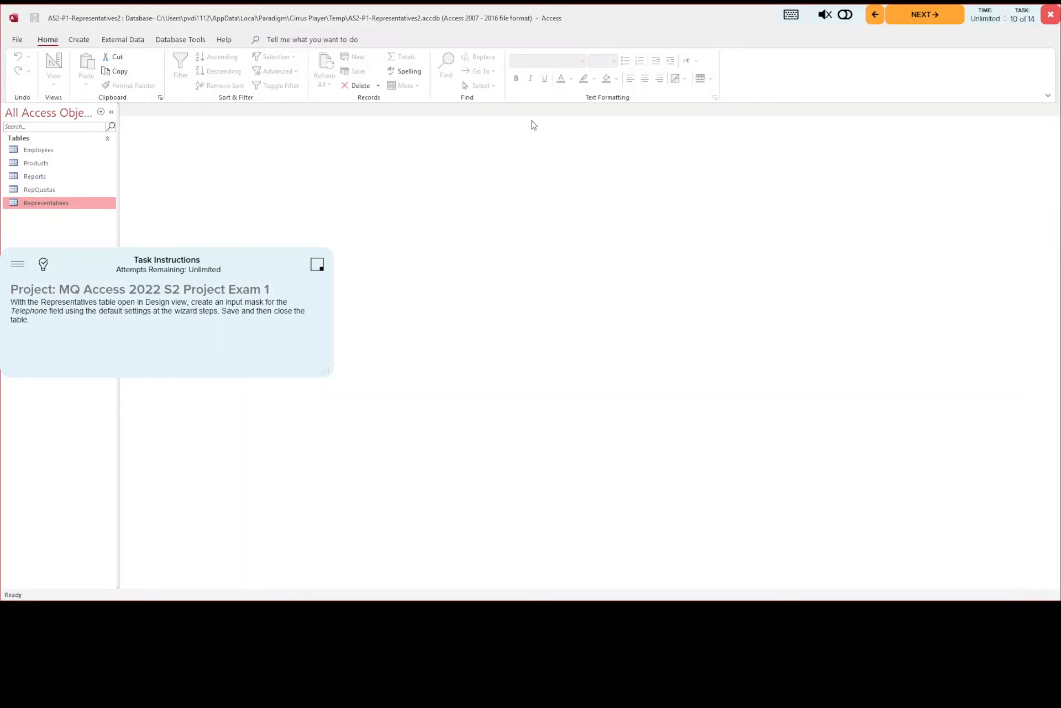
- Advance to the eleventh exam task and show its answer key
{"action": "left_click", "coordinate": [940, 14]}
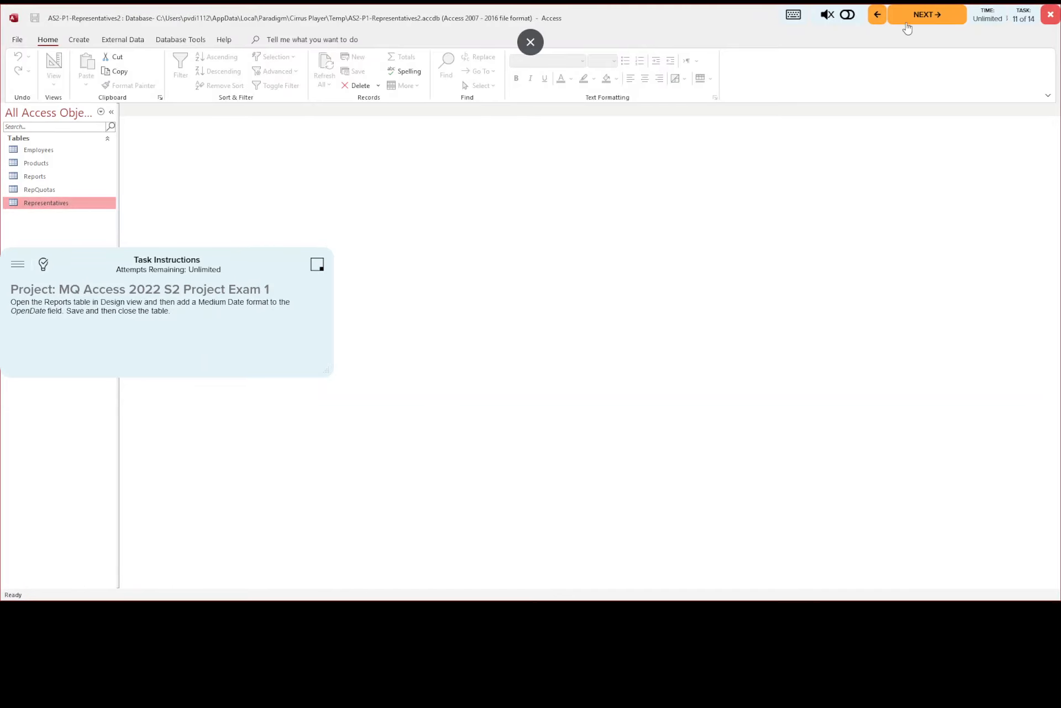
{"action": "left_click", "coordinate": [43, 264]}
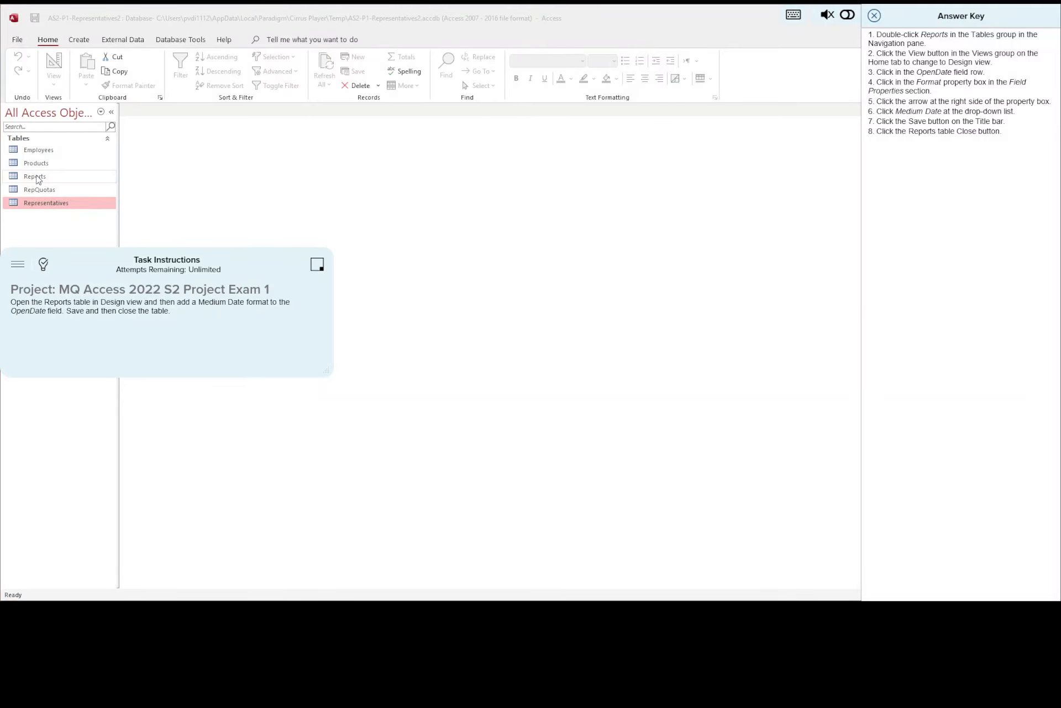
- Open the Reports table and switch it to Design view
{"action": "left_click", "coordinate": [37, 177]}
{"action": "double_click", "coordinate": [36, 177]}
{"action": "left_click", "coordinate": [54, 81]}
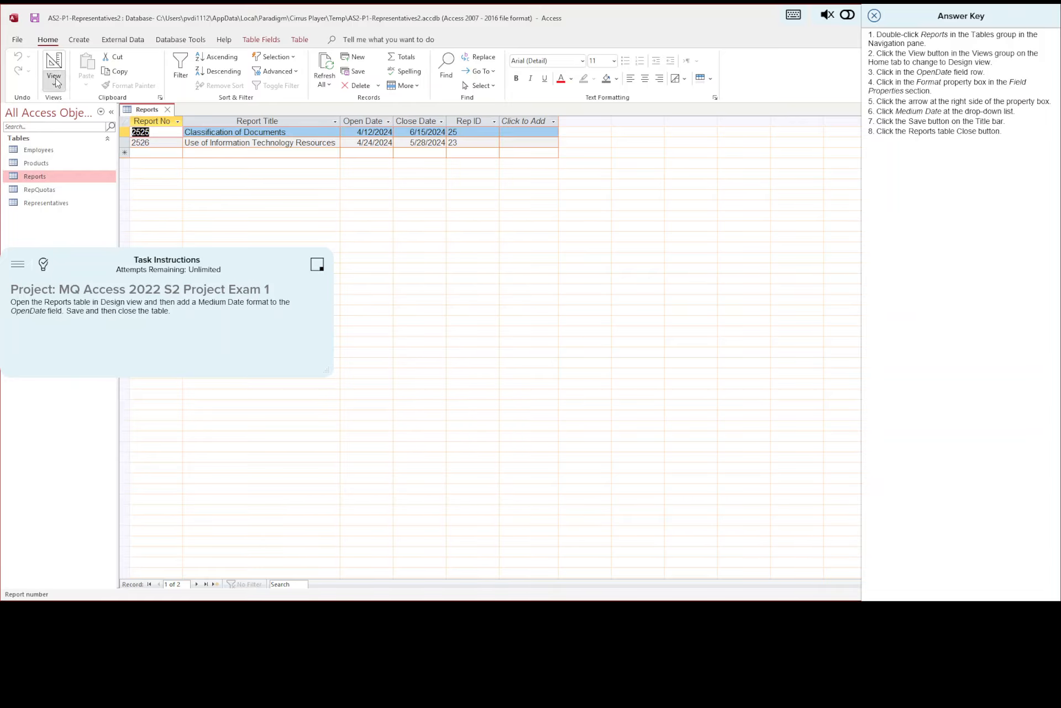
{"action": "left_click", "coordinate": [96, 138]}
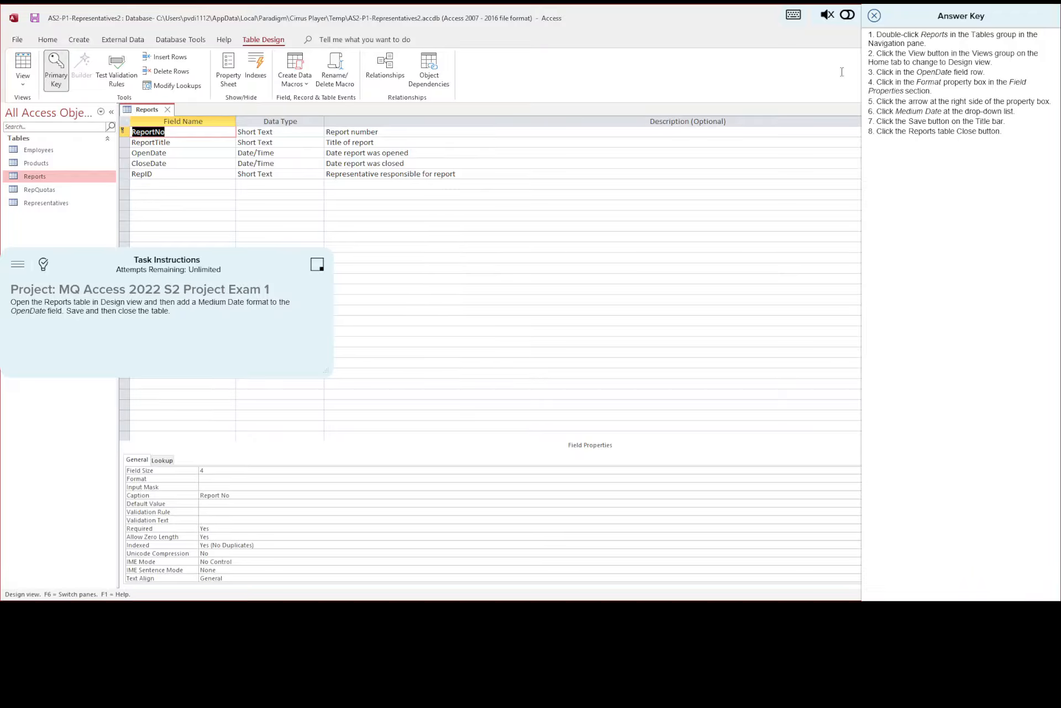
- Set the OpenDate field's Format property to Medium Date in the Reports table
{"action": "left_click", "coordinate": [124, 153]}
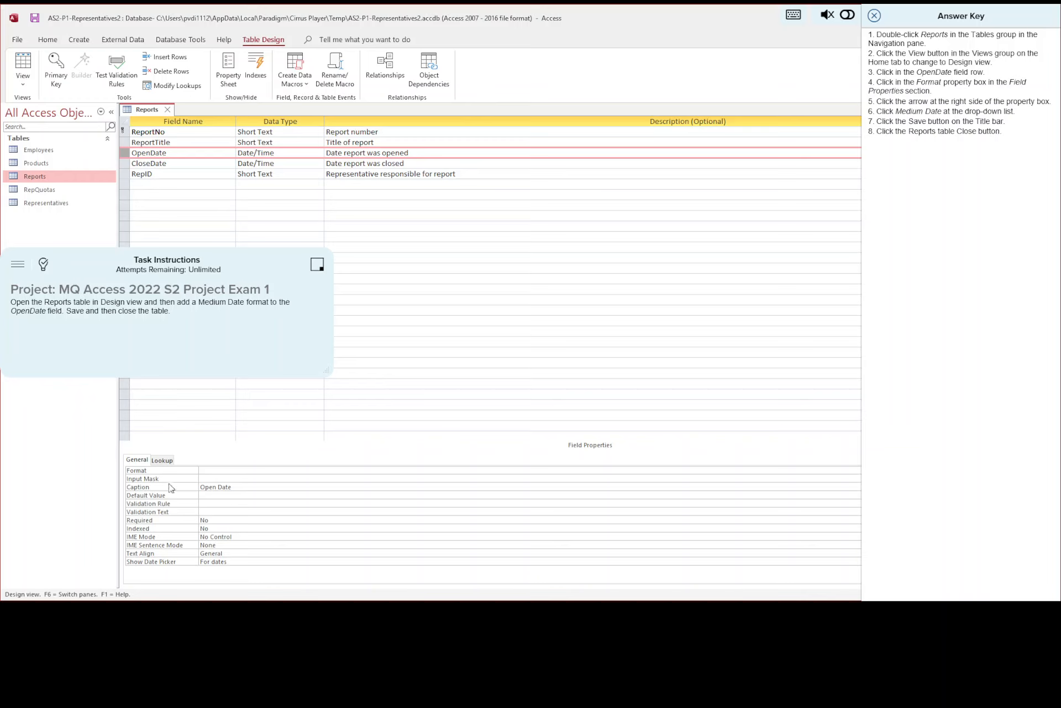
{"action": "left_click", "coordinate": [211, 469]}
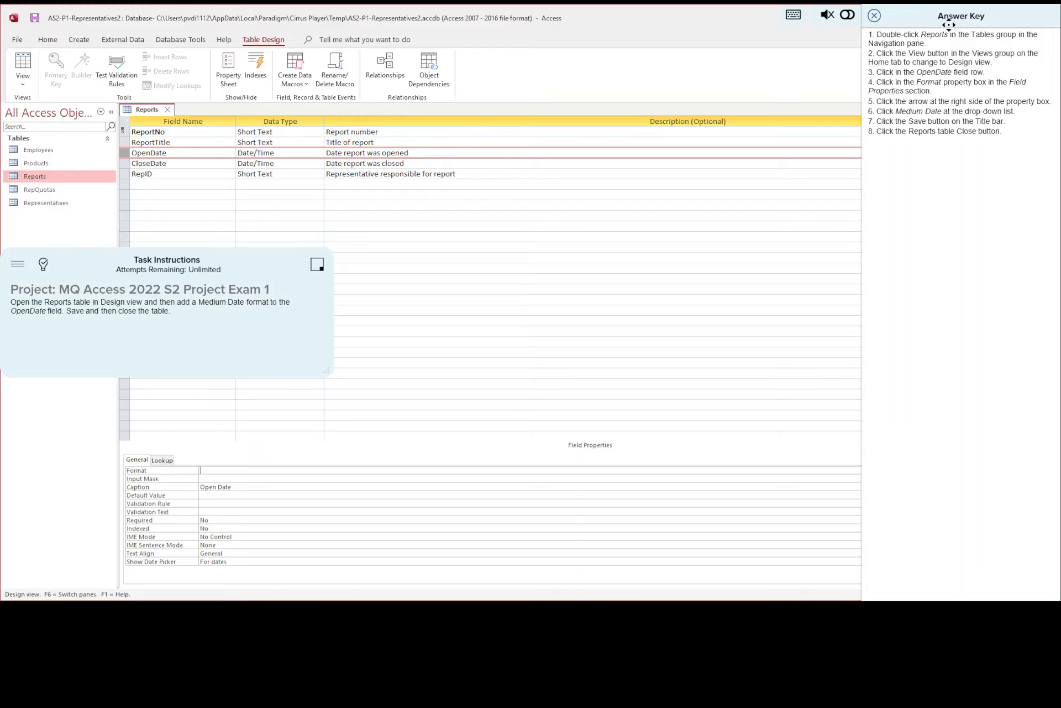
{"action": "left_click_drag", "start_coordinate": [949, 17], "coordinate": [346, 56]}
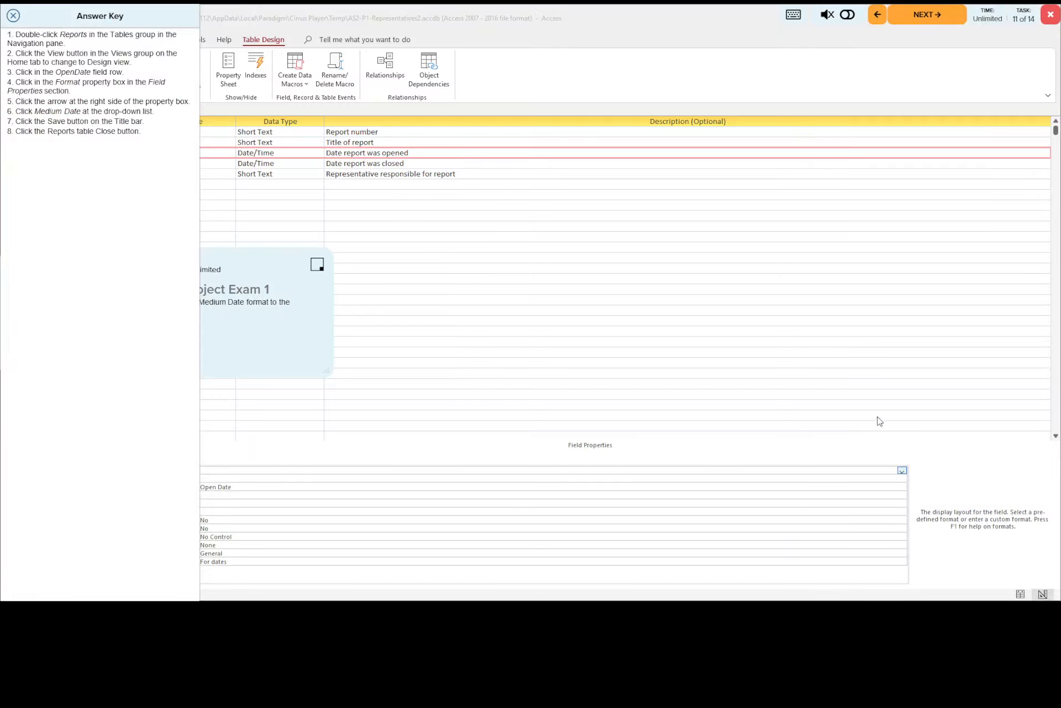
{"action": "left_click", "coordinate": [902, 471]}
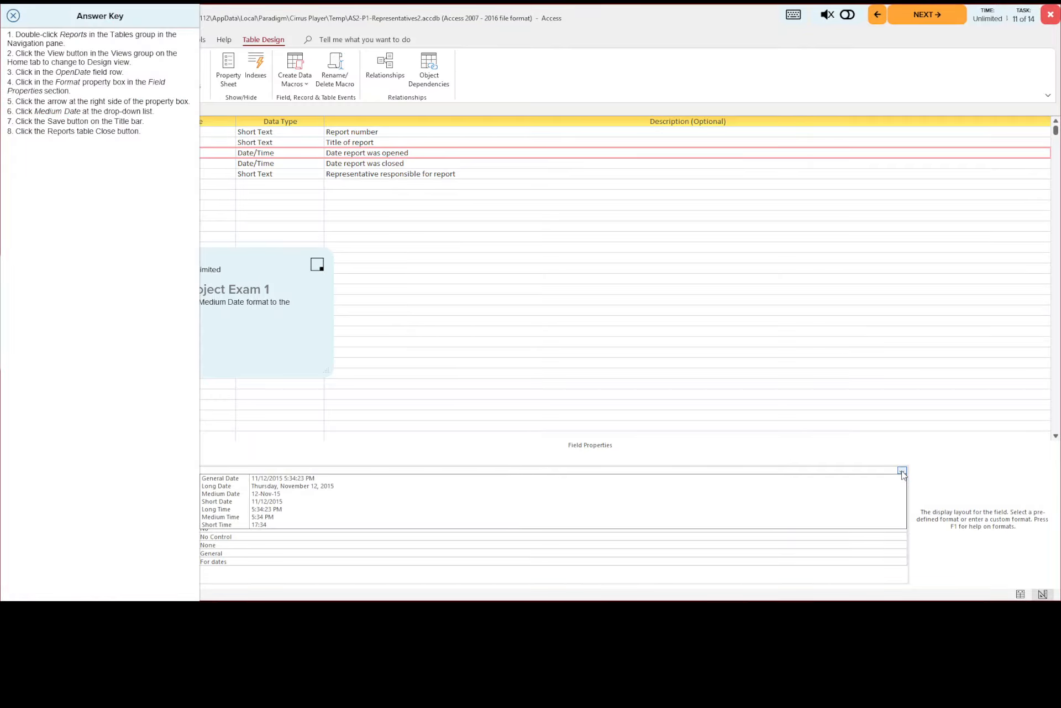
{"action": "left_click", "coordinate": [223, 495]}
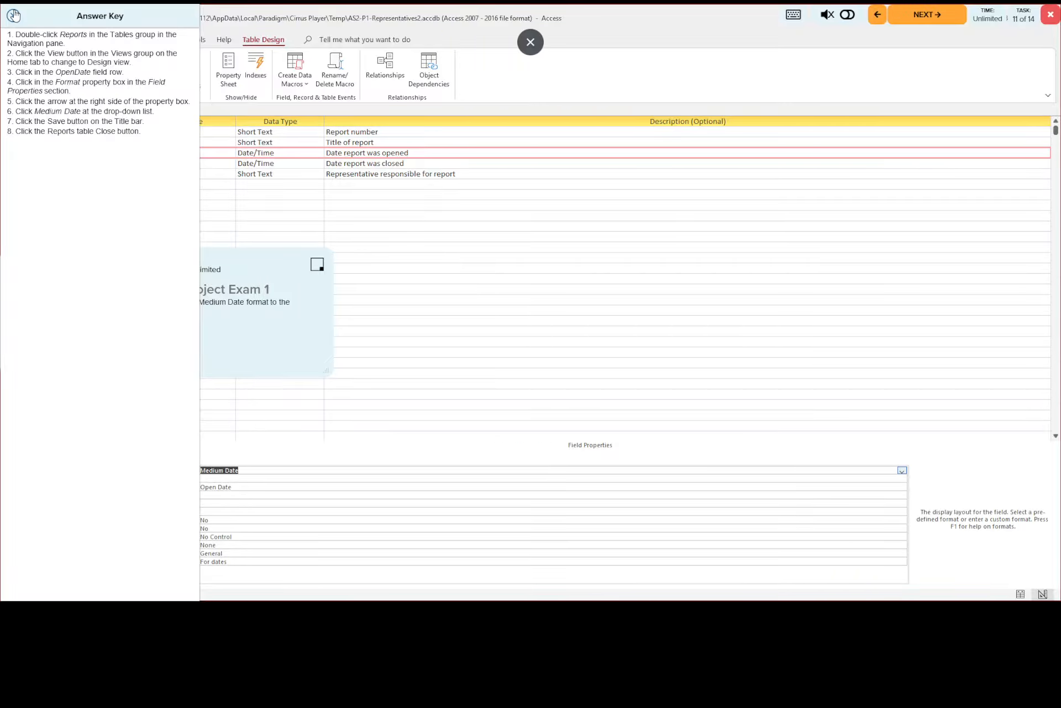
- Close the answer key, then save and close the Reports table
{"action": "left_click", "coordinate": [13, 17]}
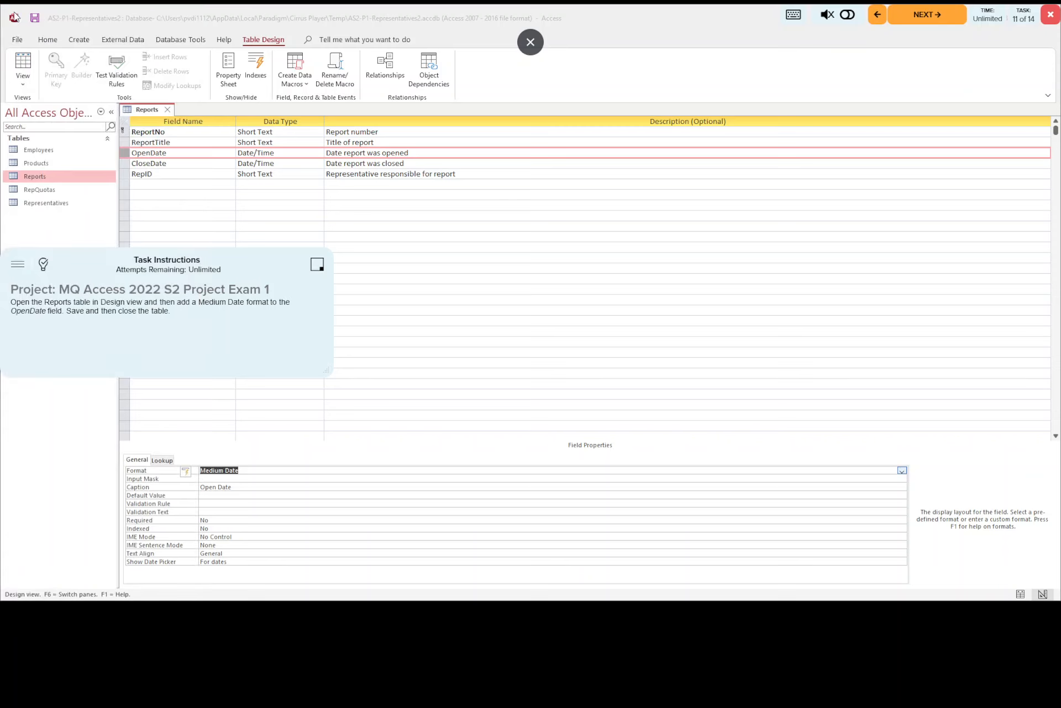
{"action": "left_click", "coordinate": [37, 18]}
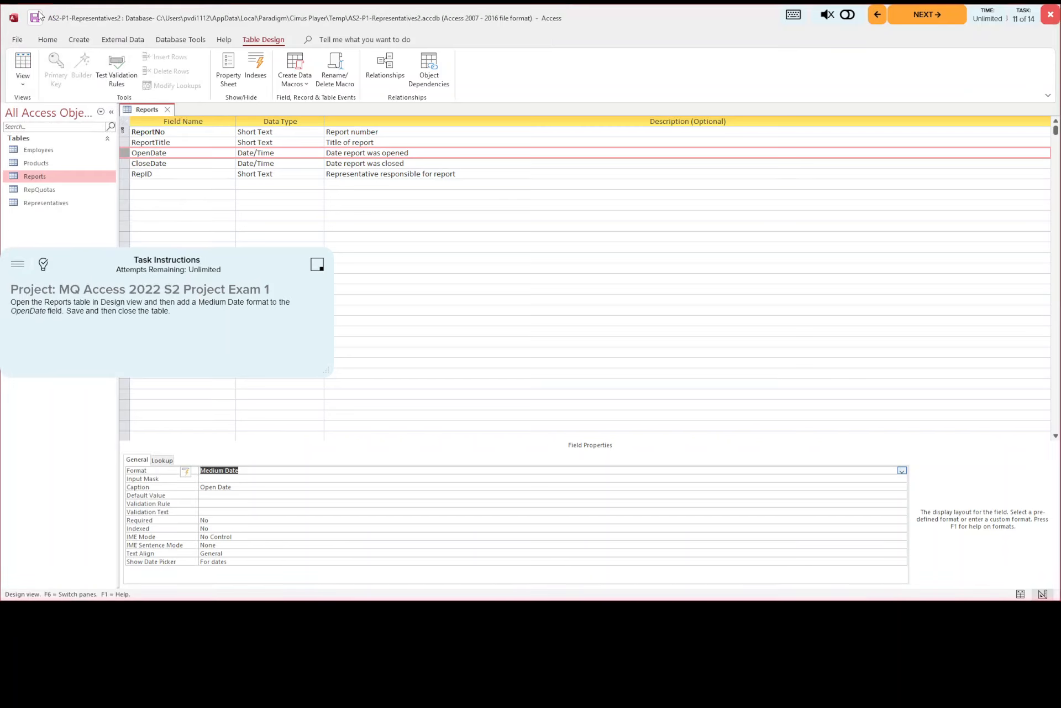
{"action": "left_click", "coordinate": [170, 110]}
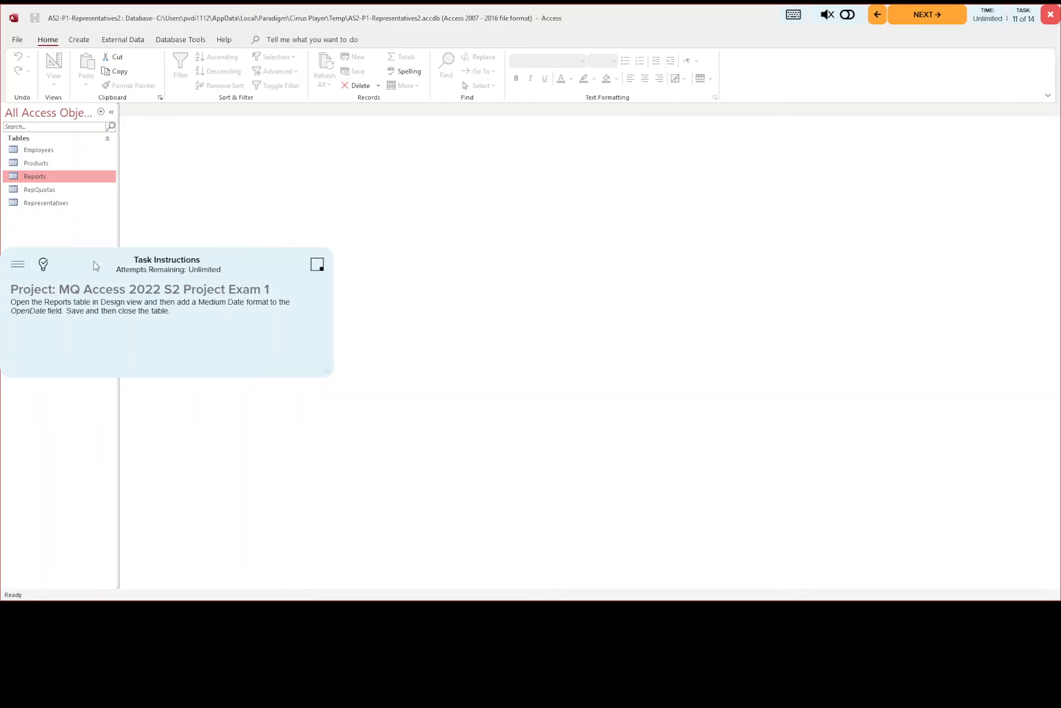
- Advance to the twelfth exam task and show its answer key
{"action": "left_click", "coordinate": [927, 17]}
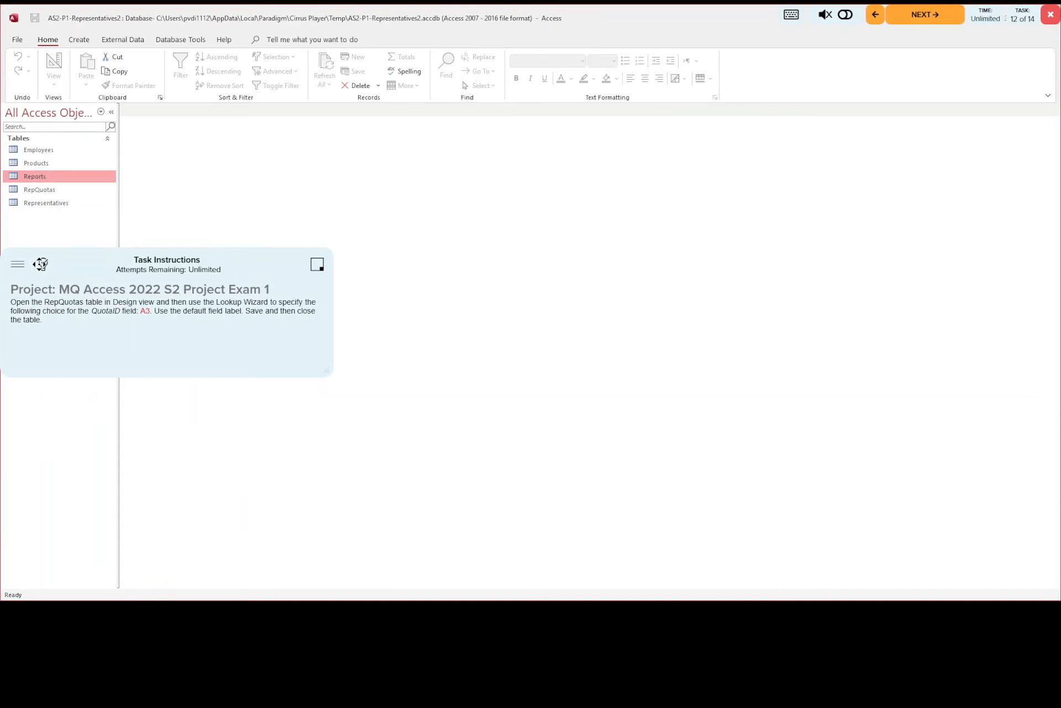
{"action": "left_click", "coordinate": [42, 265]}
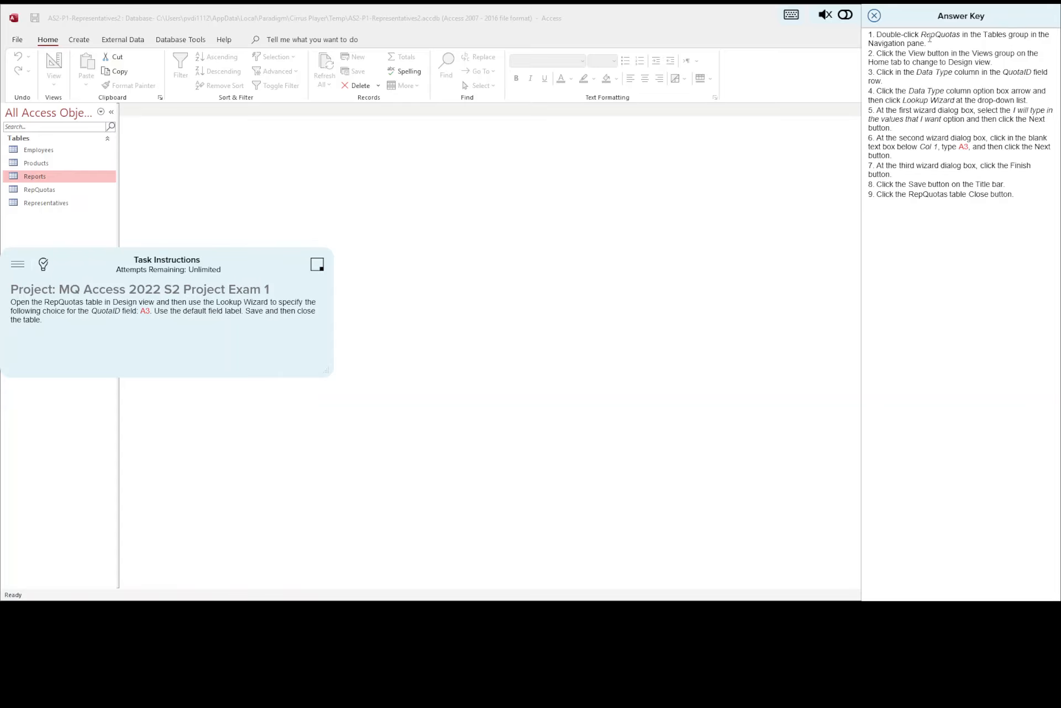
- Open the RepQuotas table and switch it to Design view, moving the task instructions clear of the data
{"action": "double_click", "coordinate": [50, 191]}
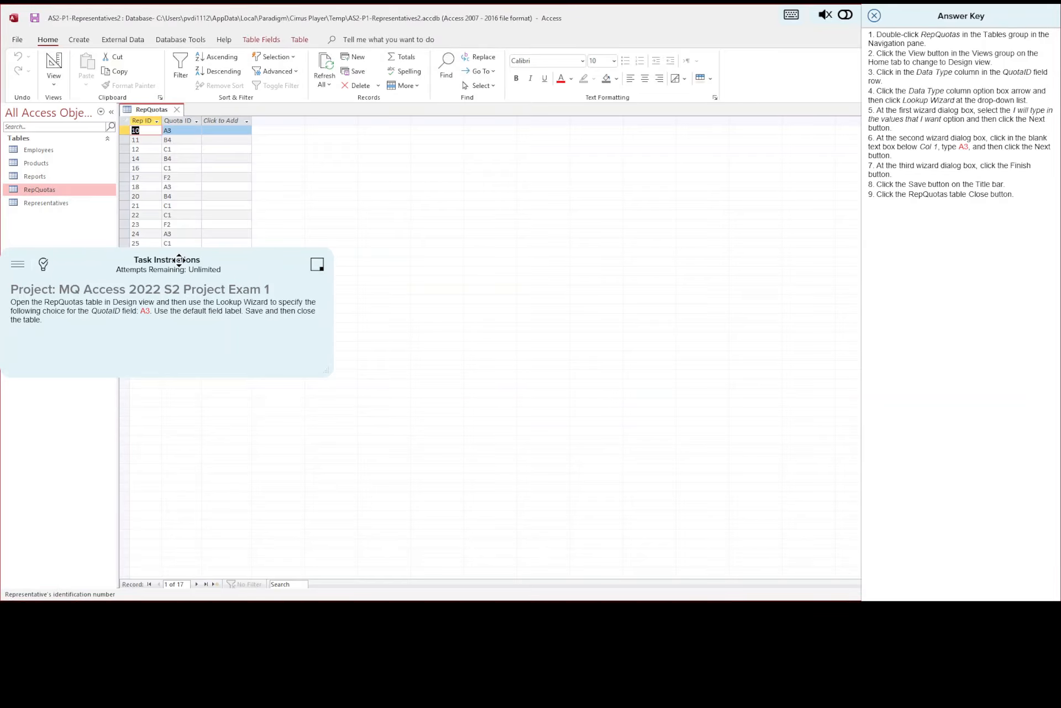
{"action": "left_click_drag", "start_coordinate": [195, 266], "coordinate": [382, 337]}
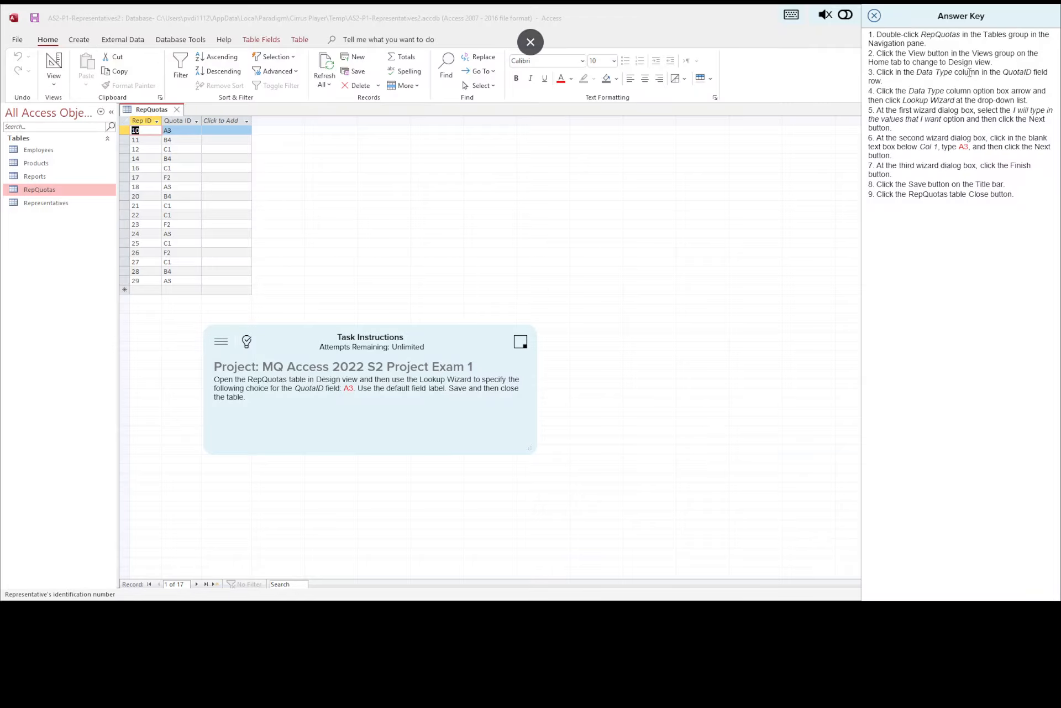
{"action": "left_click", "coordinate": [58, 86]}
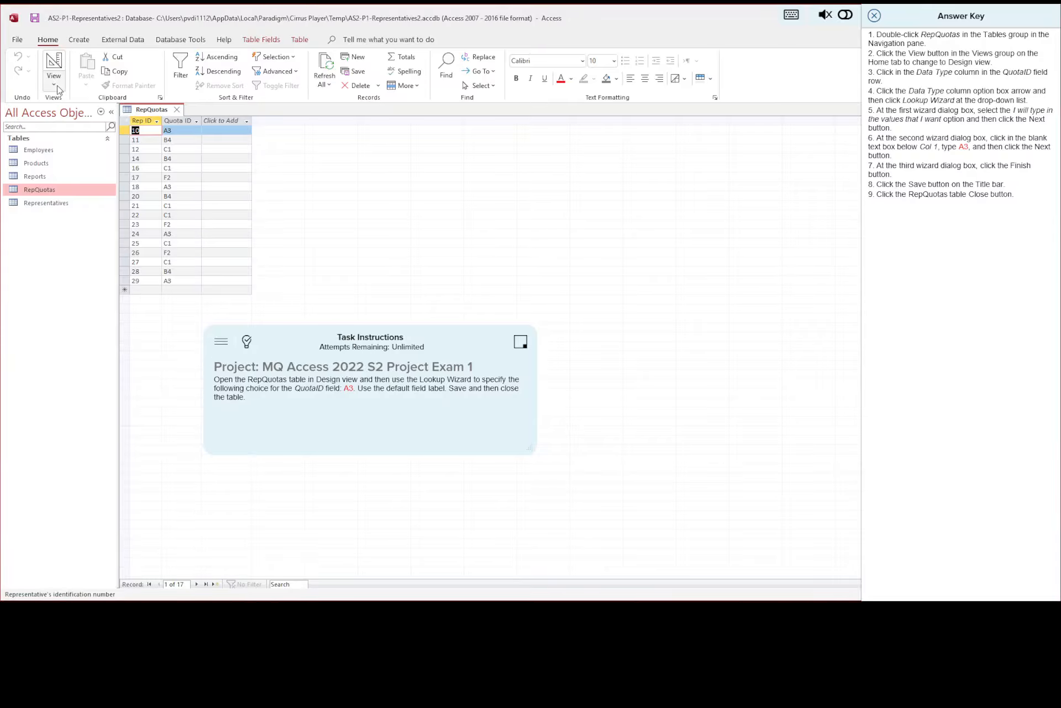
{"action": "left_click", "coordinate": [58, 88]}
{"action": "left_click", "coordinate": [83, 139]}
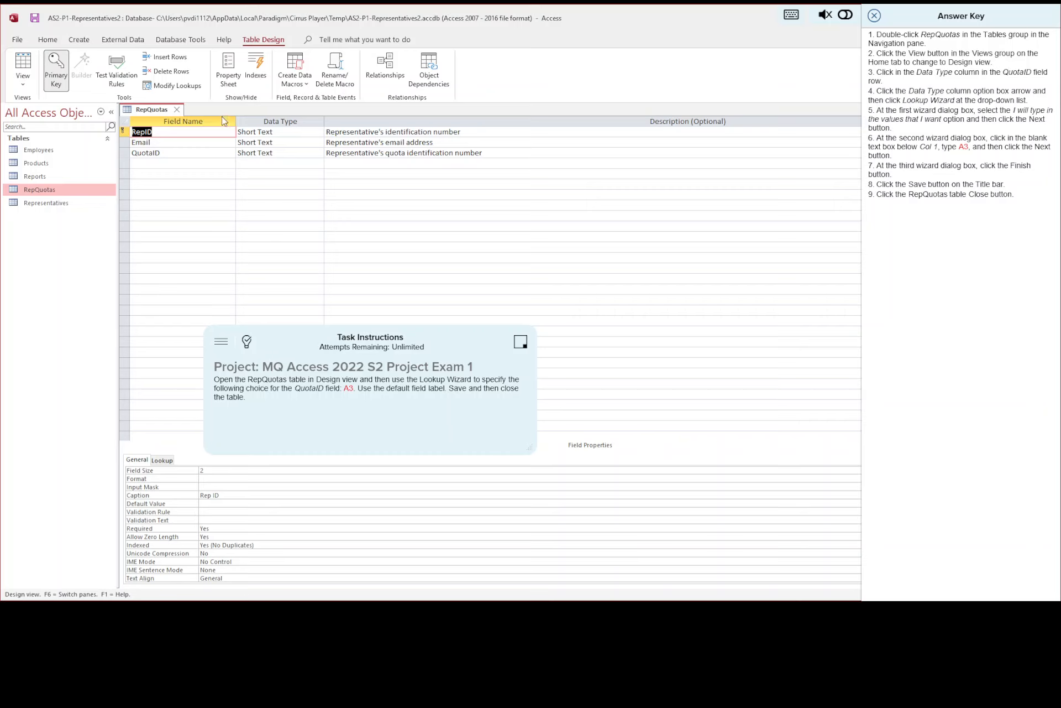
- Use the Lookup Wizard on the QuotaID field with the self-entered value A3 in one column, keeping the default field label
{"action": "left_click", "coordinate": [281, 153]}
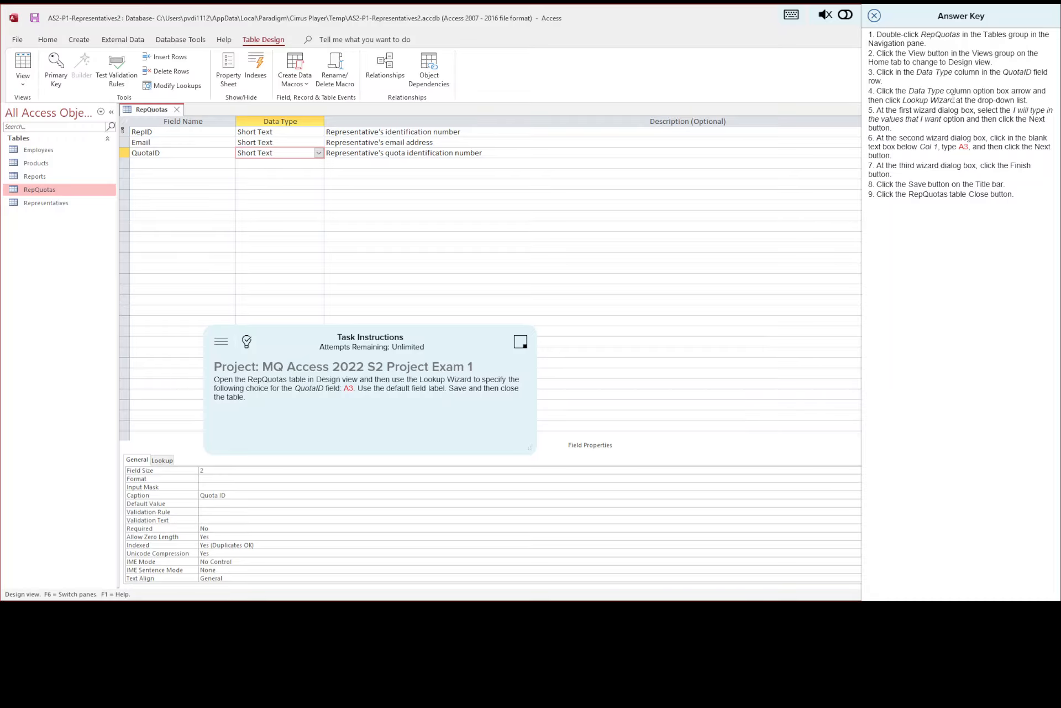
{"action": "left_click", "coordinate": [319, 153]}
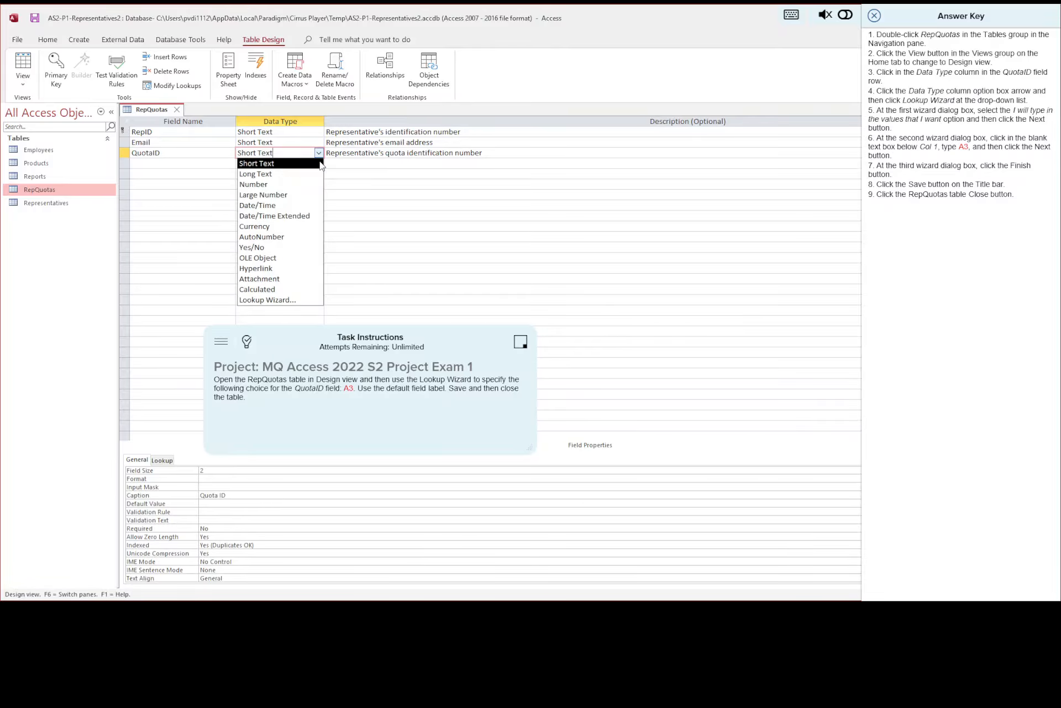
{"action": "left_click", "coordinate": [281, 301]}
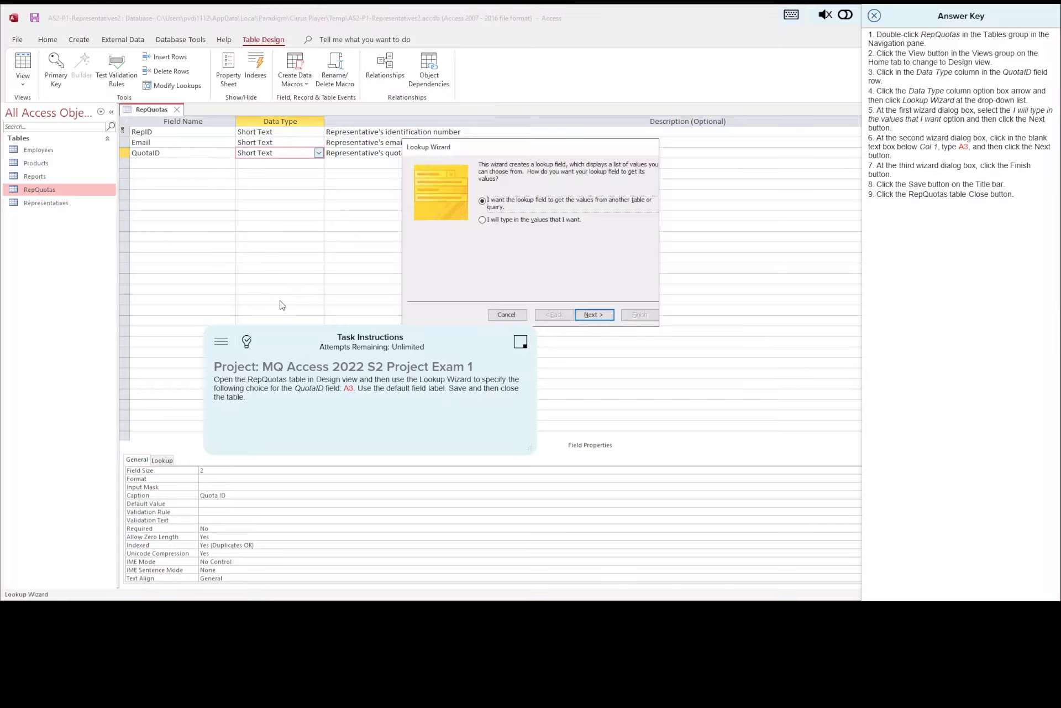
{"action": "left_click", "coordinate": [484, 220]}
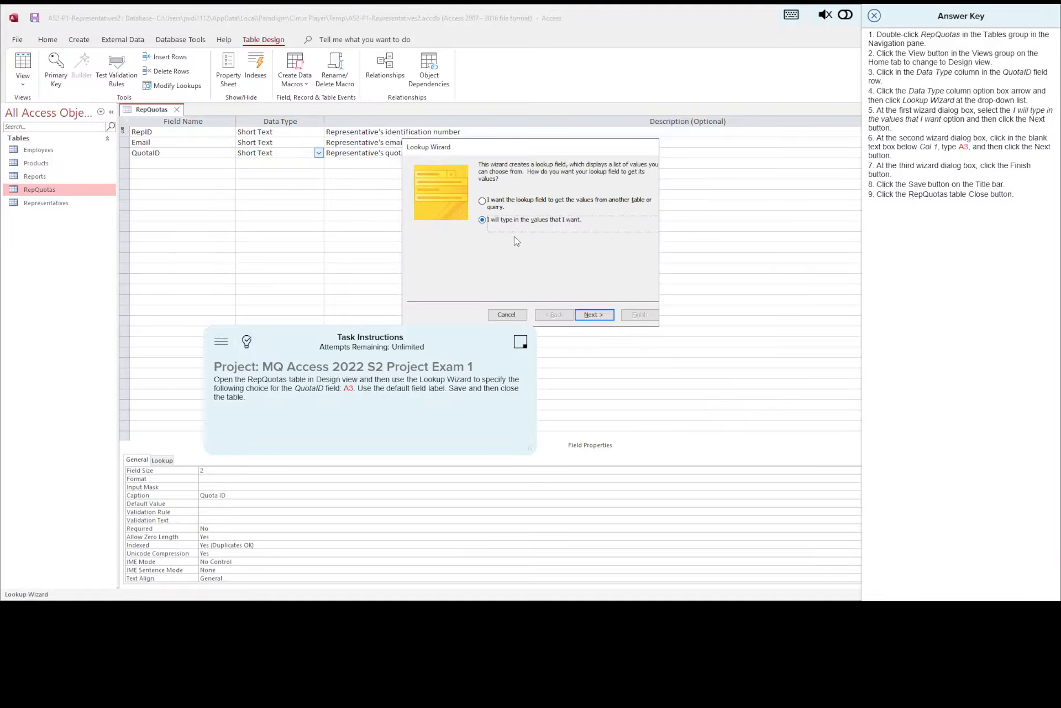
{"action": "left_click", "coordinate": [594, 315]}
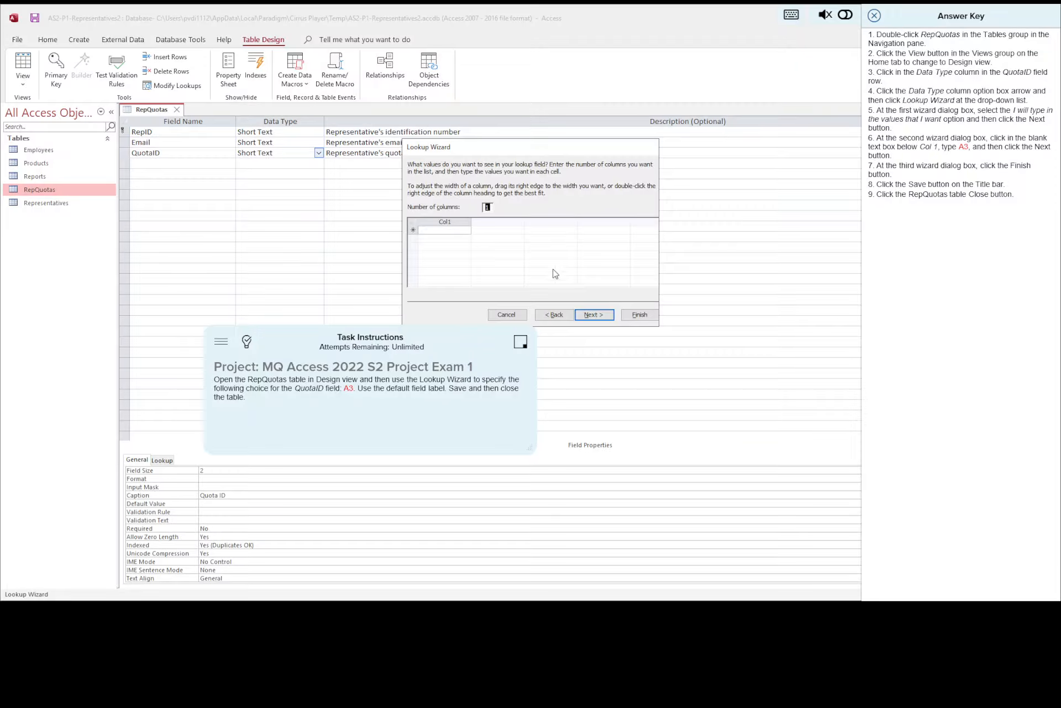
{"action": "left_click", "coordinate": [444, 233]}
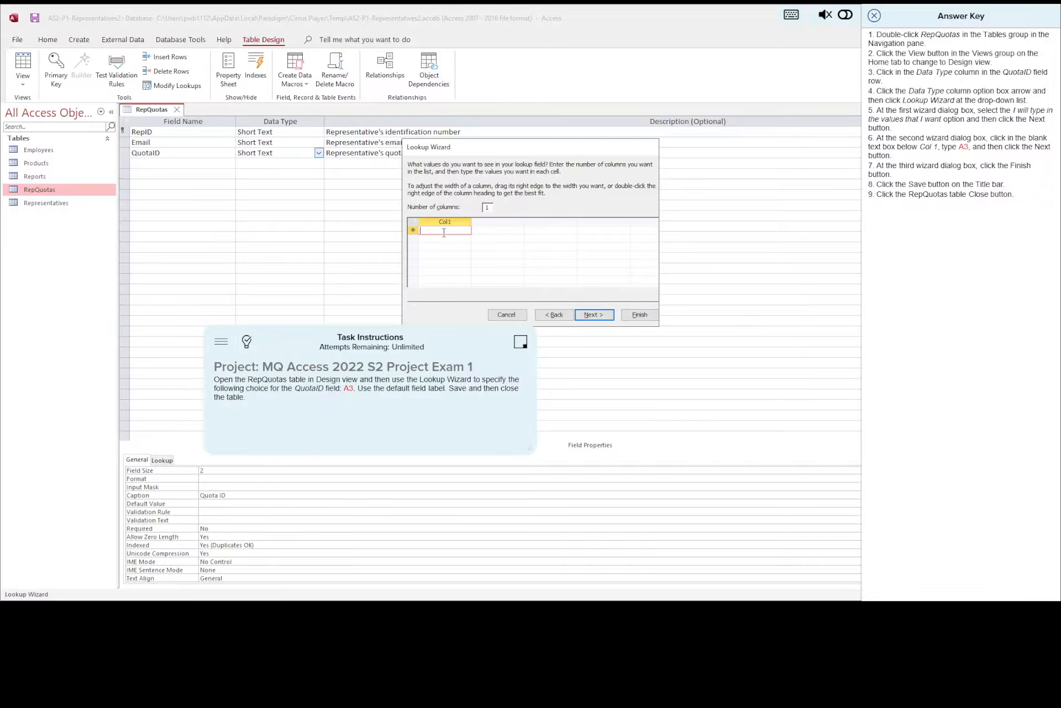
{"action": "type", "text": "A3"}
{"action": "left_click", "coordinate": [597, 315]}
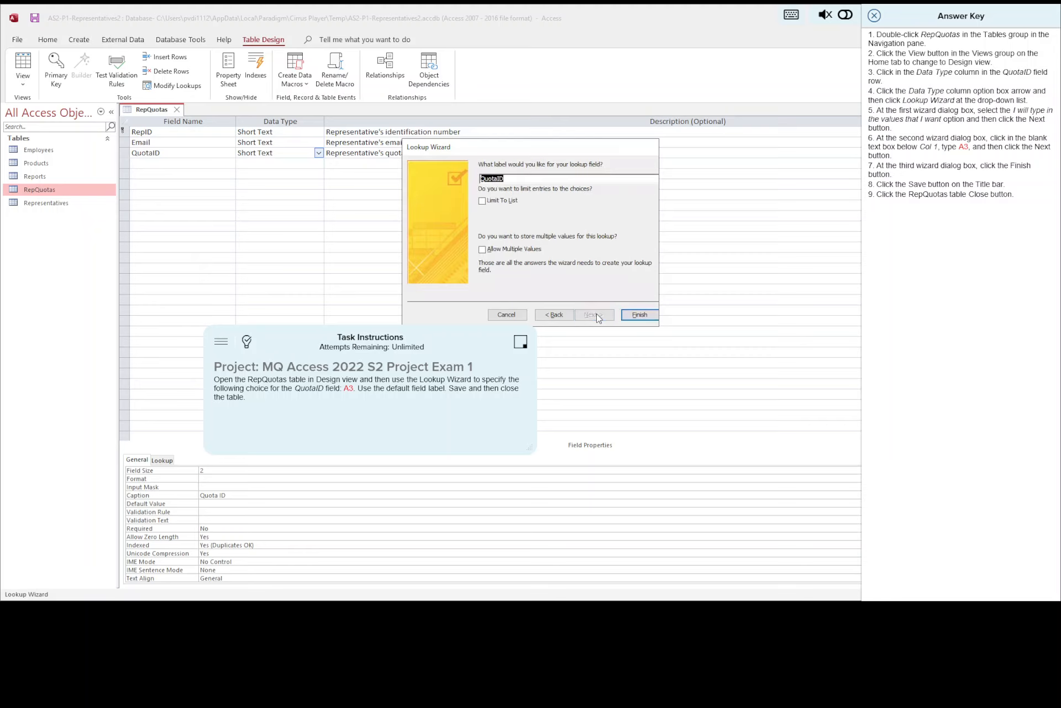
{"action": "left_click", "coordinate": [639, 315]}
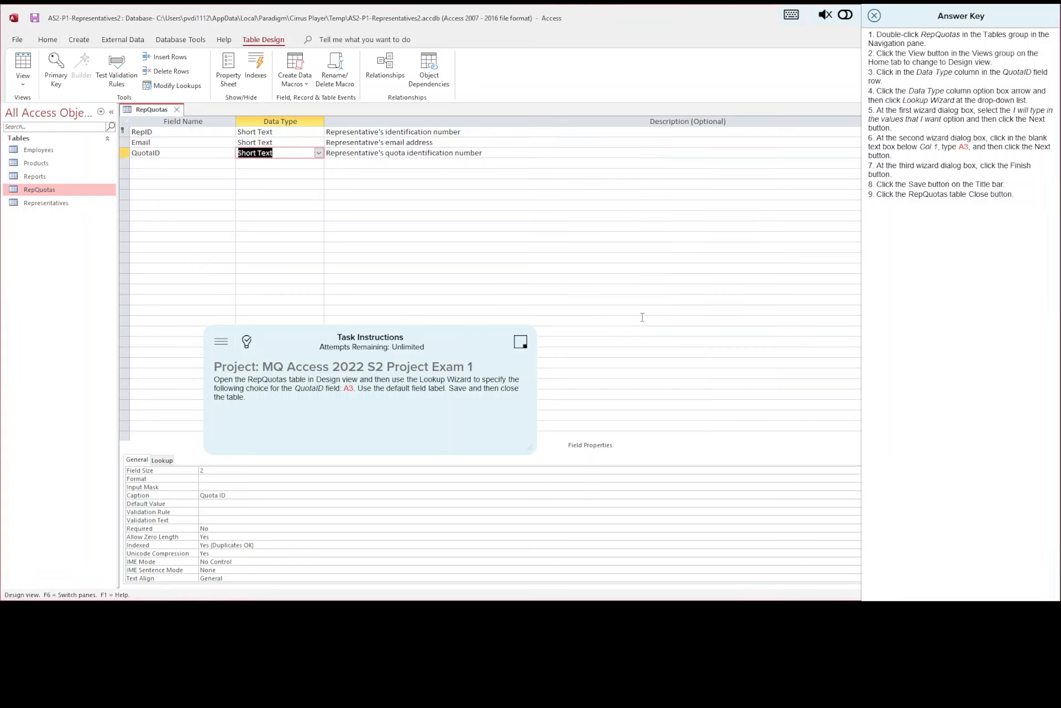
- Save and close the RepQuotas table, advancing to the thirteenth exam task with its answer key shown
{"action": "left_click", "coordinate": [35, 18]}
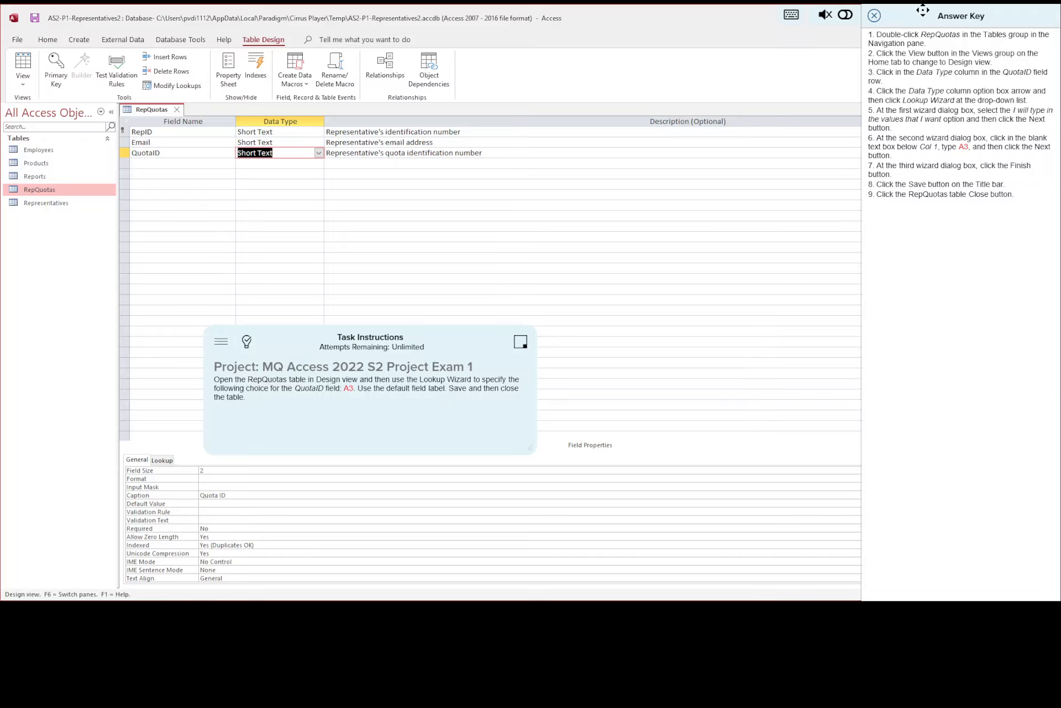
{"action": "left_click", "coordinate": [874, 16]}
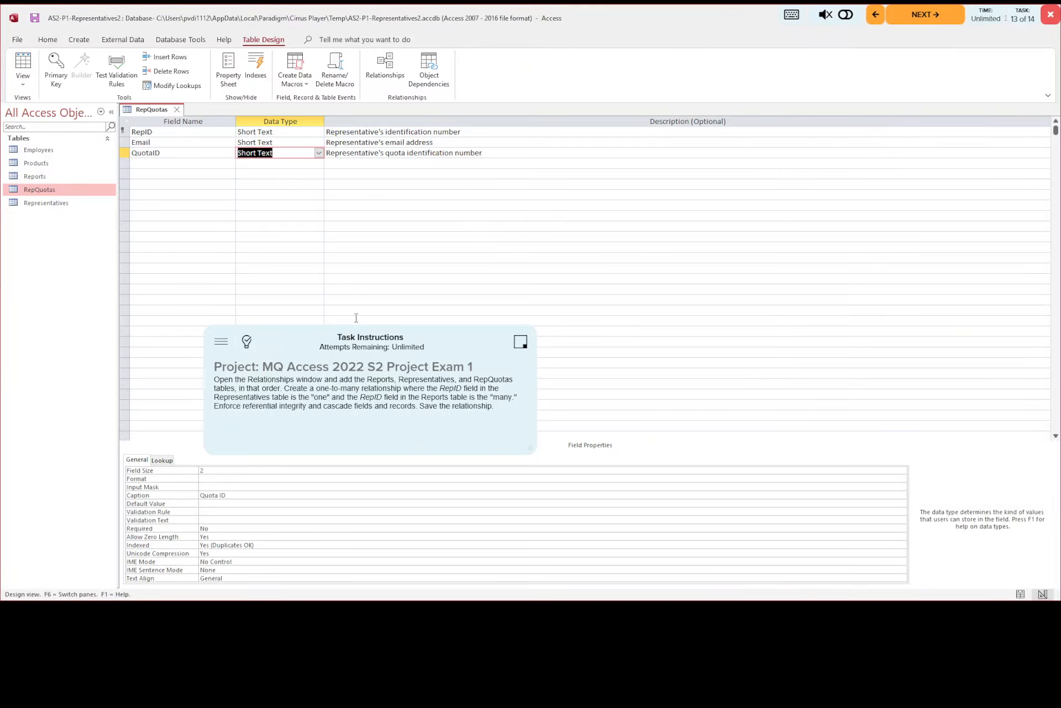
{"action": "left_click", "coordinate": [247, 344]}
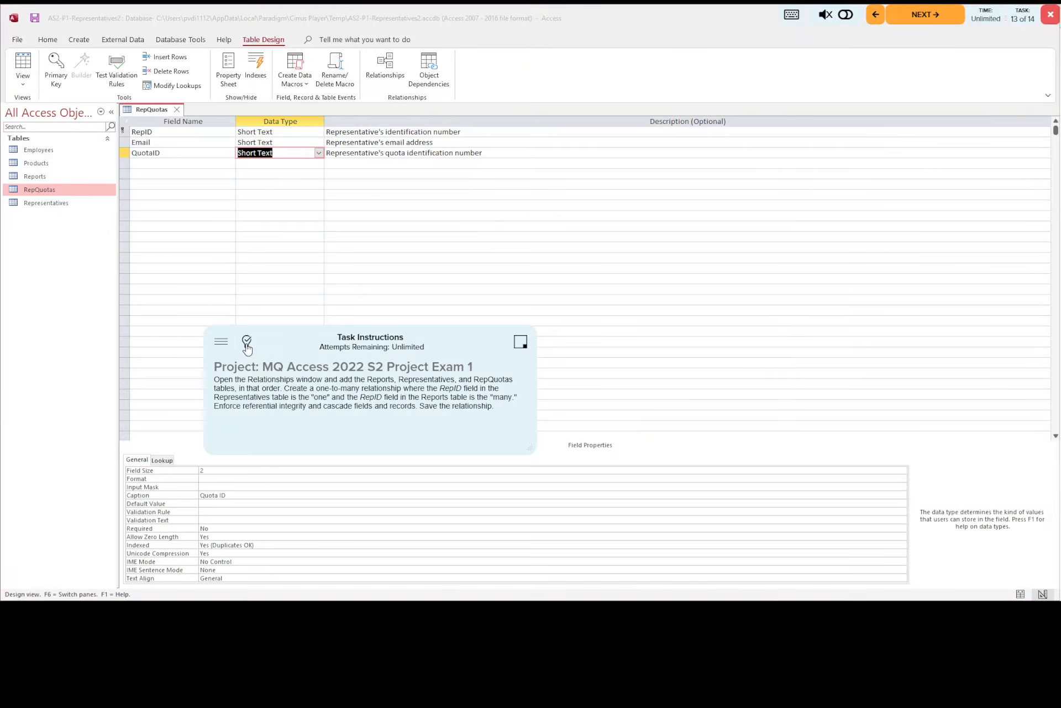
{"action": "left_click", "coordinate": [177, 109]}
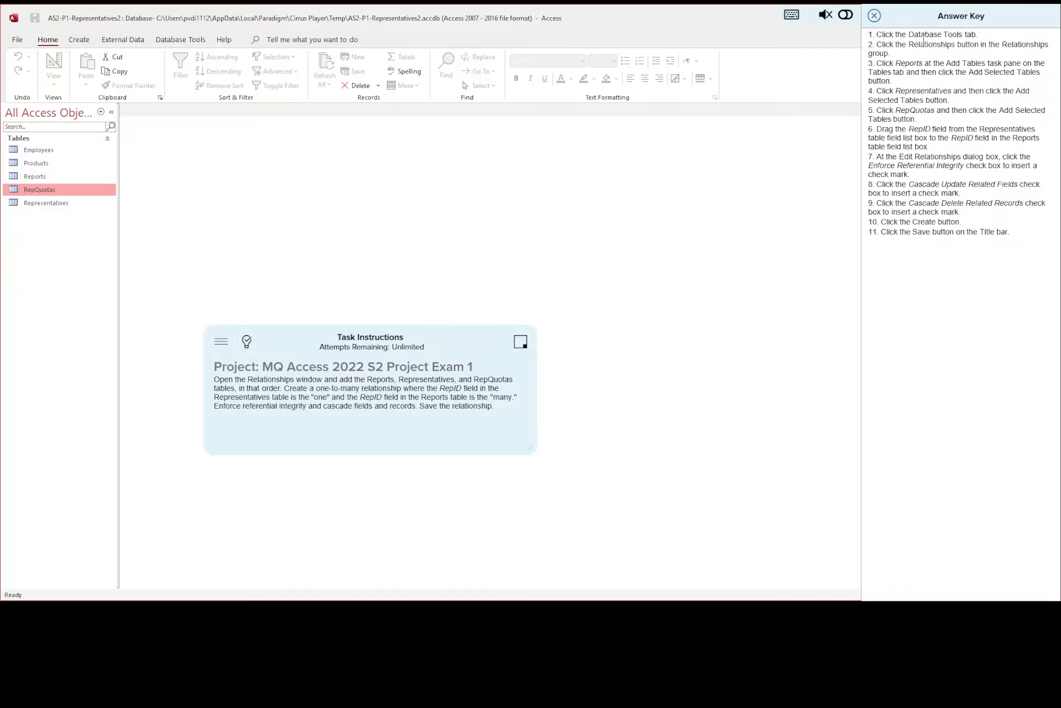
- Open the Relationships window and move the answer key clear of the list of tables to add
{"action": "left_click", "coordinate": [171, 40]}
{"action": "left_click", "coordinate": [147, 67]}
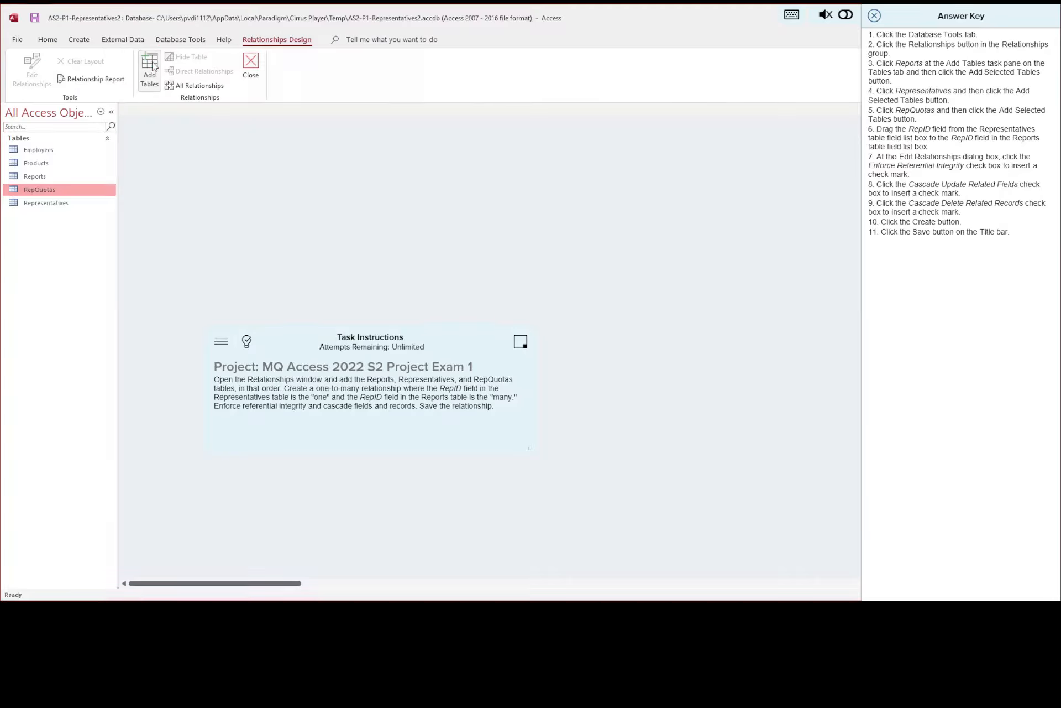
{"action": "left_click_drag", "start_coordinate": [984, 16], "coordinate": [943, 17]}
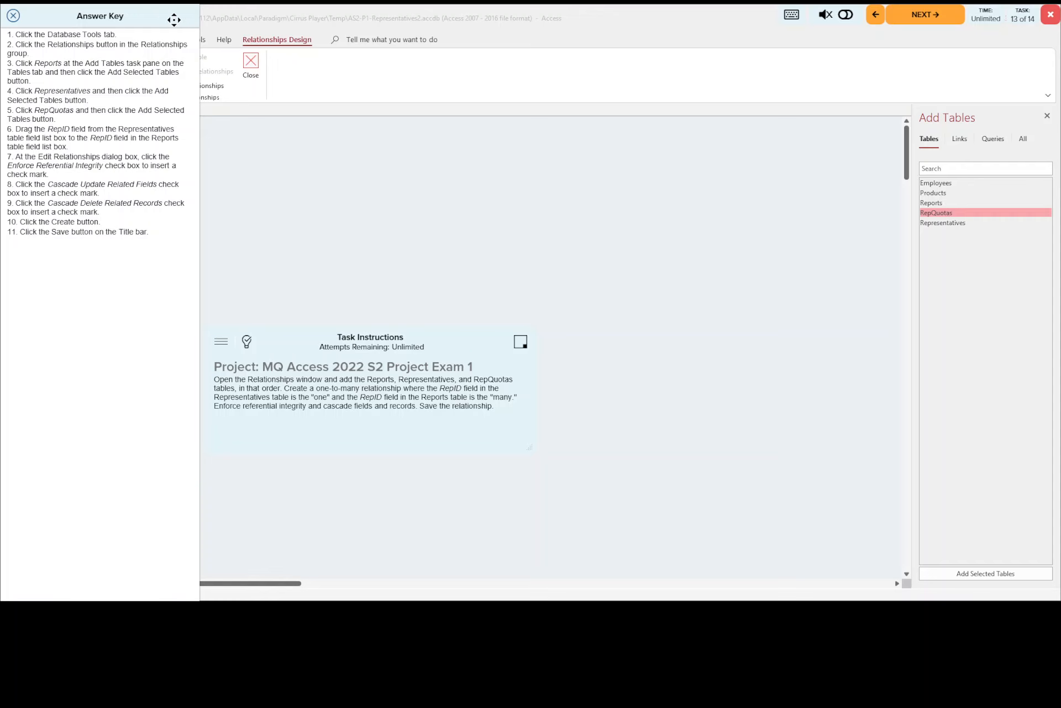
{"action": "left_click_drag", "start_coordinate": [175, 19], "coordinate": [792, 28]}
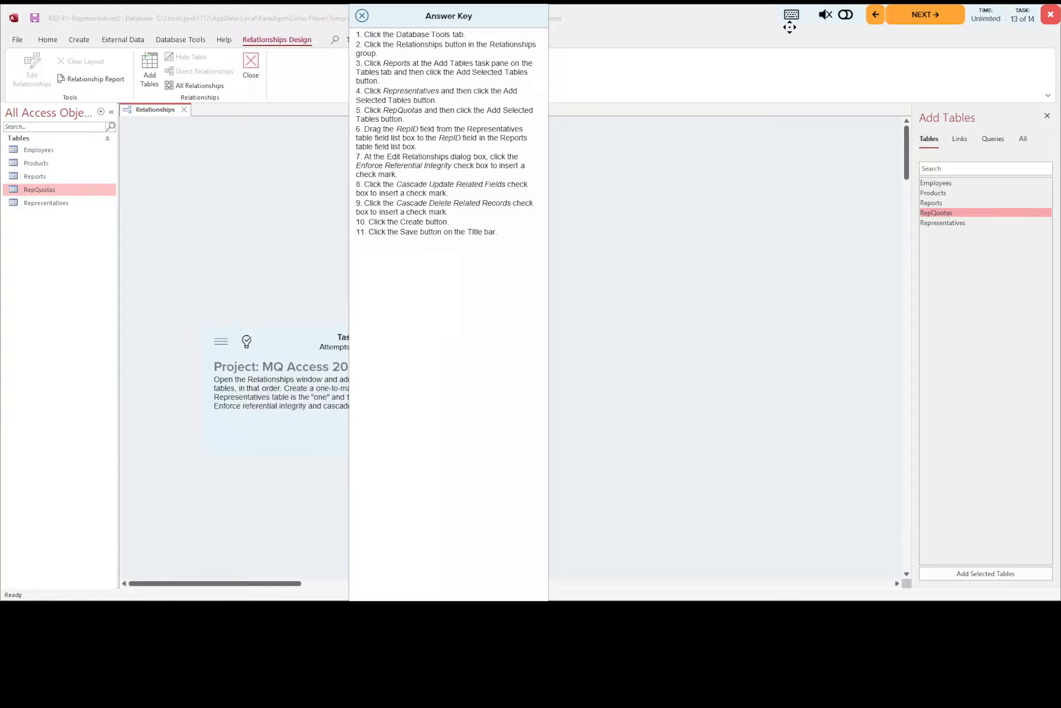
{"action": "left_click_drag", "start_coordinate": [522, 18], "coordinate": [751, 23]}
{"action": "left_click_drag", "start_coordinate": [523, 21], "coordinate": [749, 23]}
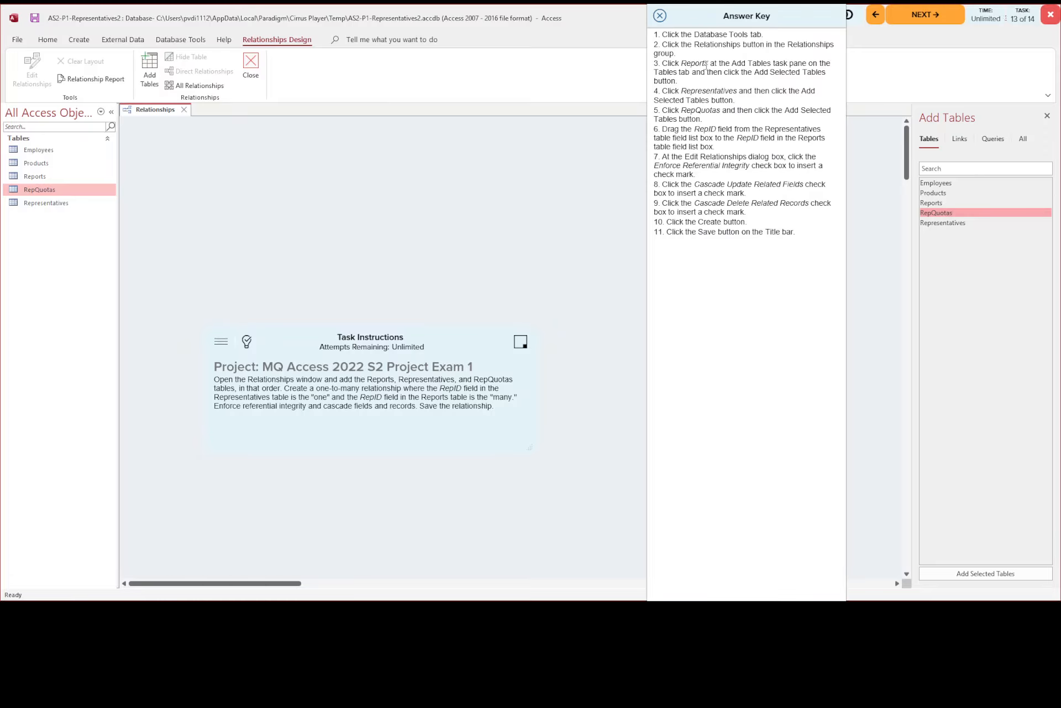
- Add the Reports, Representatives and RepQuotas tables to the Relationships window, in that order
{"action": "left_click", "coordinate": [942, 204]}
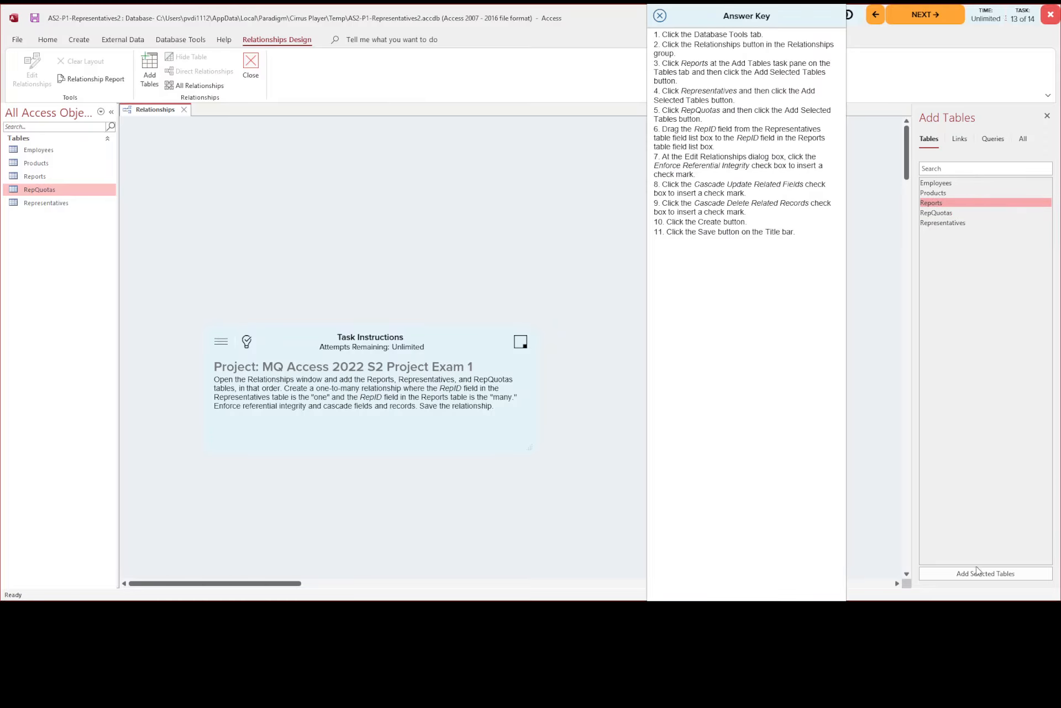
{"action": "left_click", "coordinate": [985, 574]}
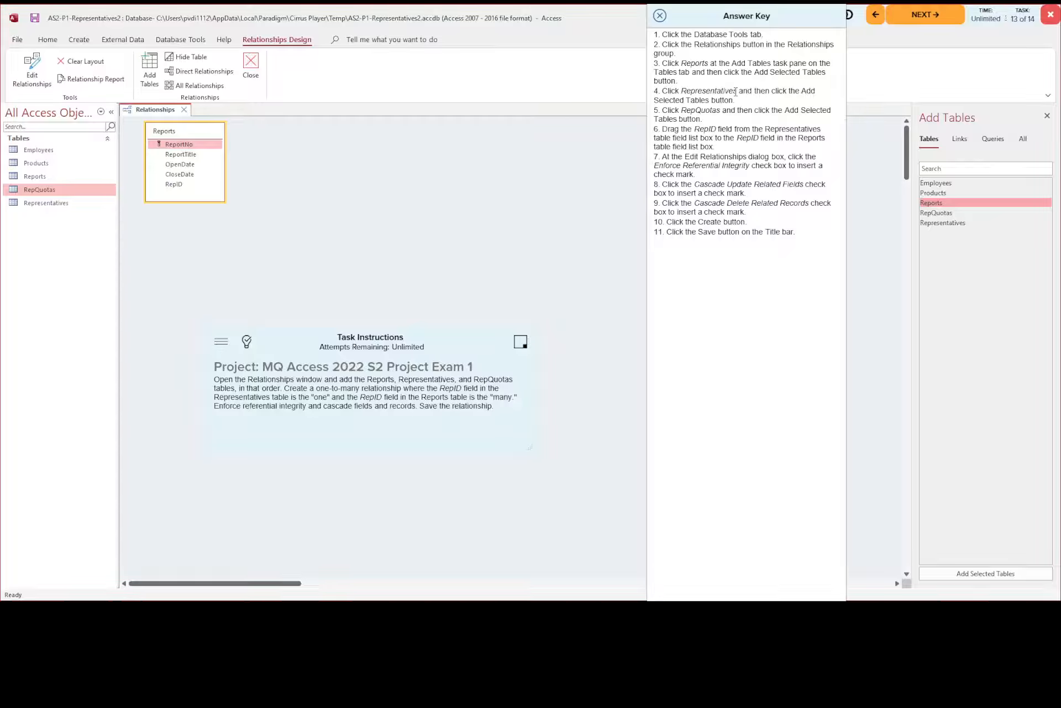
{"action": "double_click", "coordinate": [944, 224]}
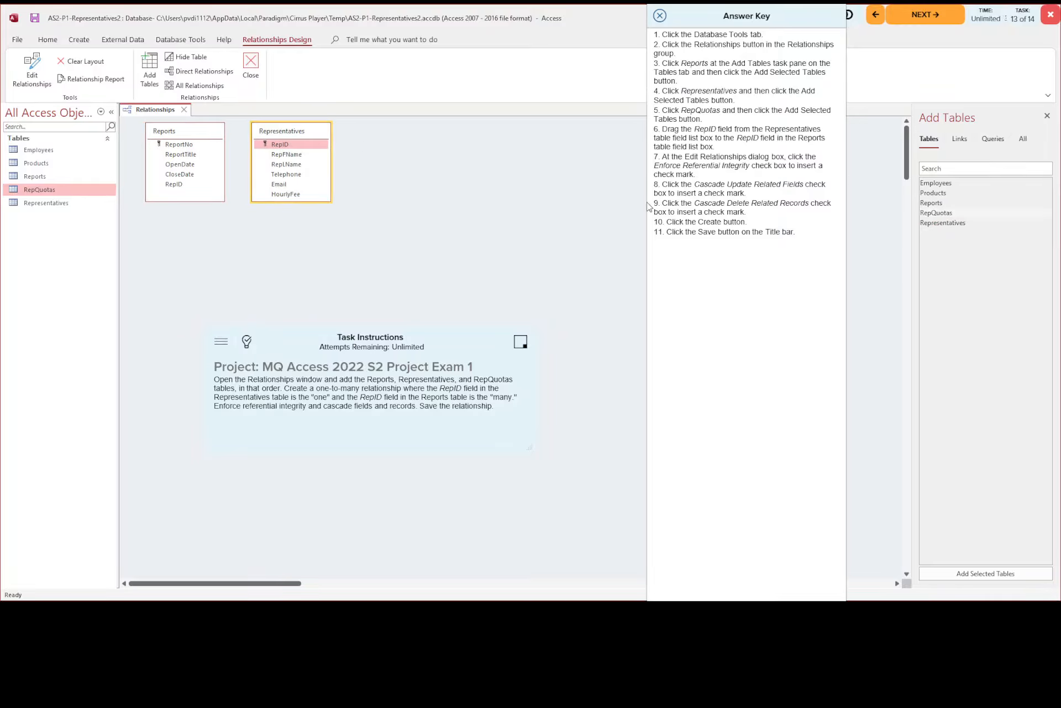
{"action": "double_click", "coordinate": [936, 213]}
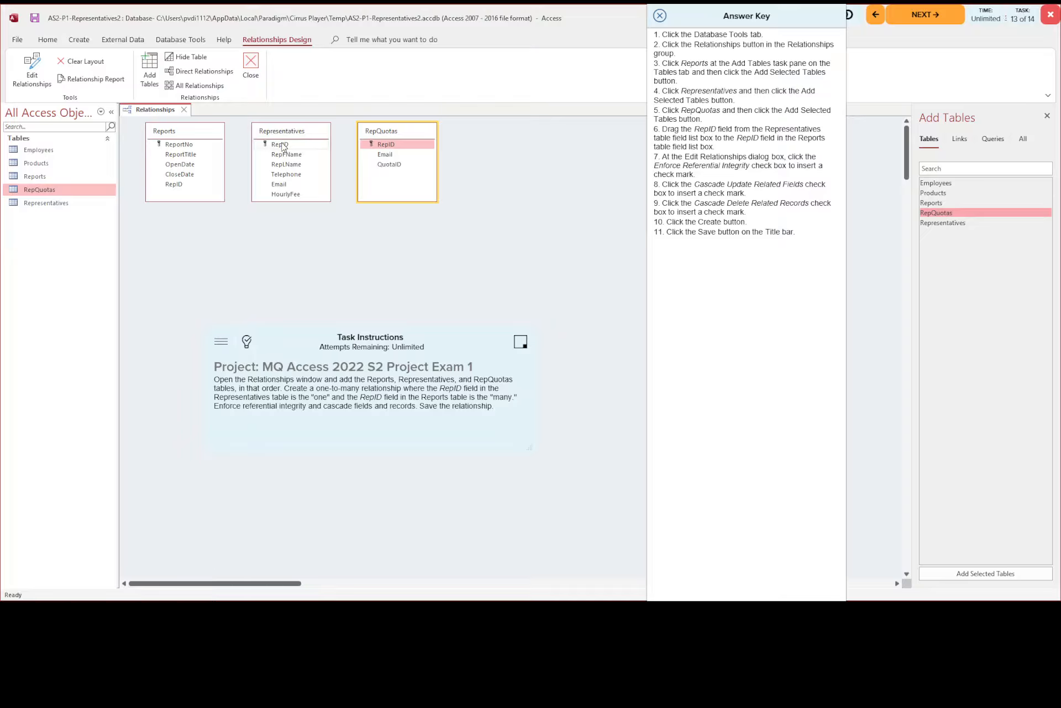
- Create a one-to-many relationship from RepID in Representatives to RepID in Reports, enforcing referential integrity and cascading updates to related fields
{"action": "left_click", "coordinate": [281, 144]}
{"action": "left_click_drag", "start_coordinate": [282, 146], "coordinate": [173, 186]}
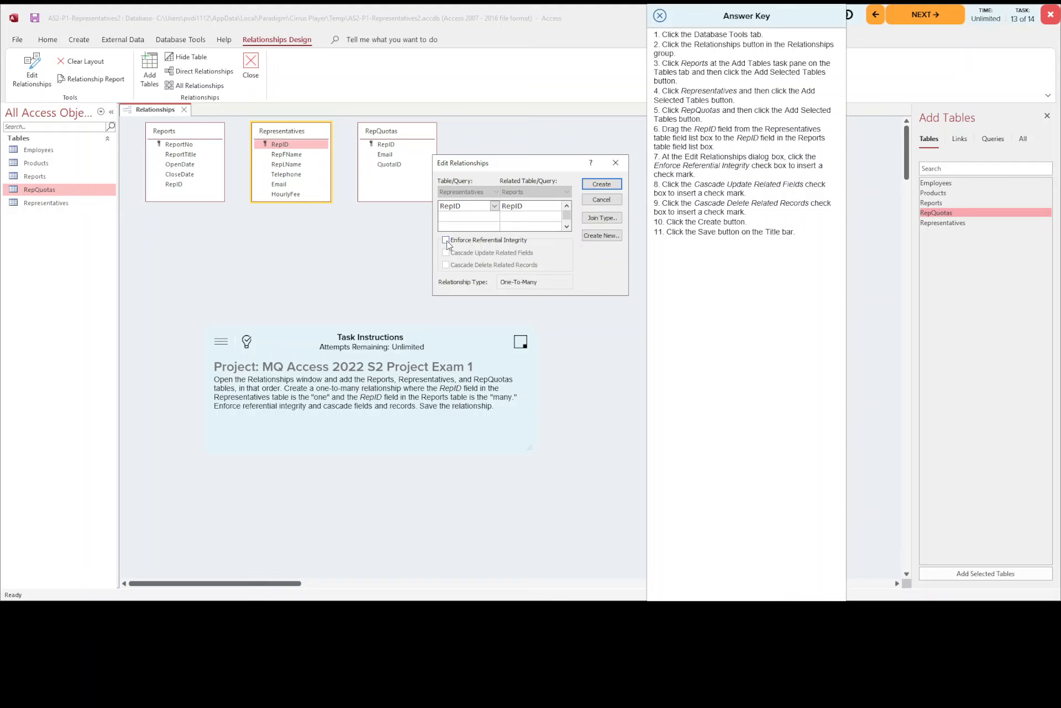
{"action": "left_click", "coordinate": [446, 241]}
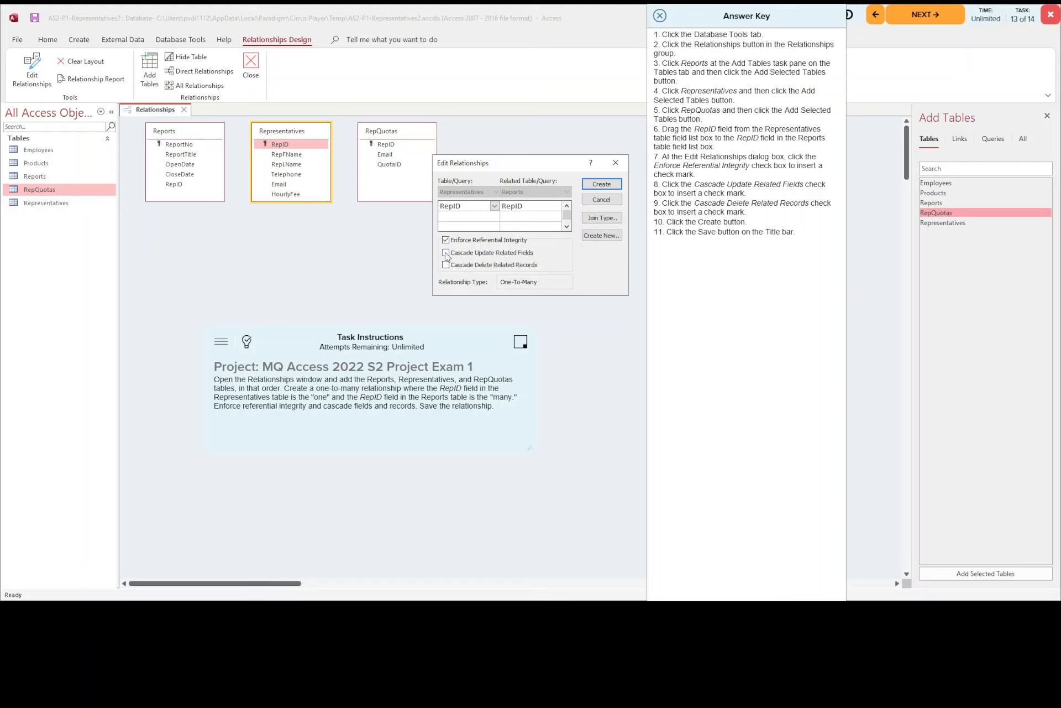
{"action": "left_click", "coordinate": [446, 253]}
{"action": "left_click", "coordinate": [604, 189]}
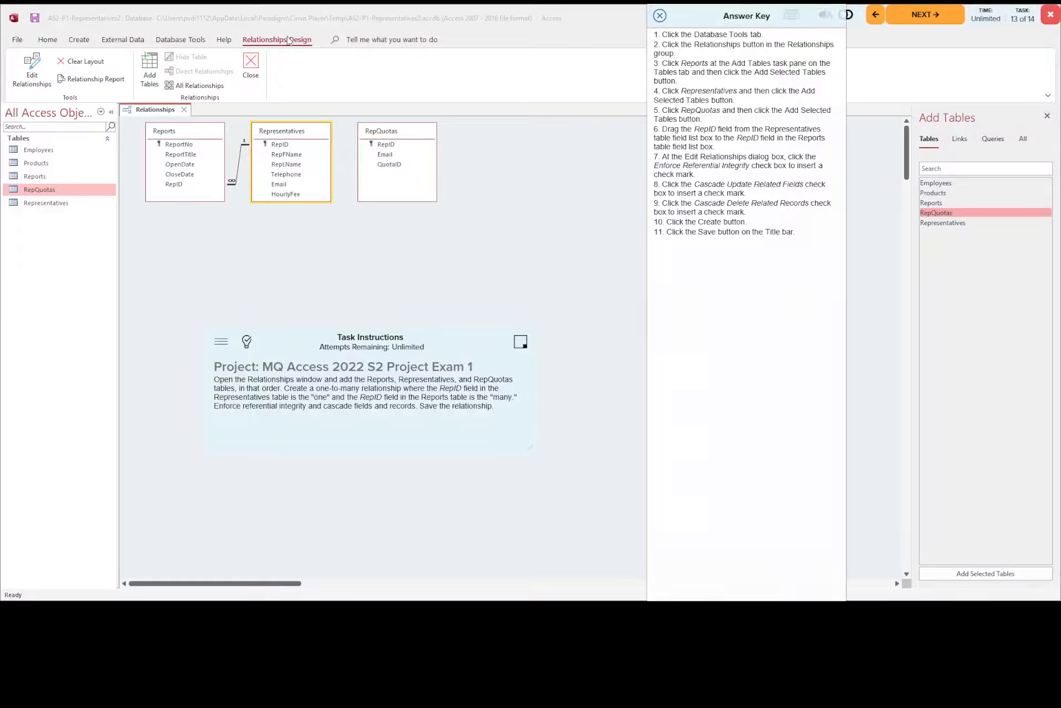
- Save the relationship and advance to the fourteenth exam task with its answer key shown
{"action": "left_click", "coordinate": [36, 18]}
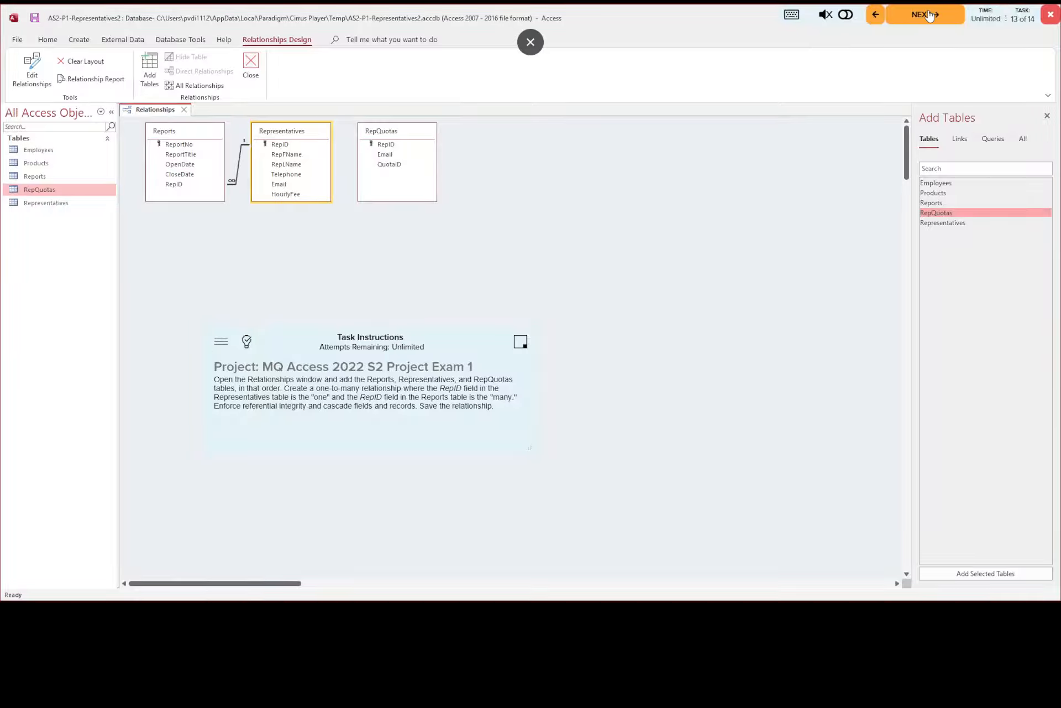
{"action": "left_click", "coordinate": [930, 15]}
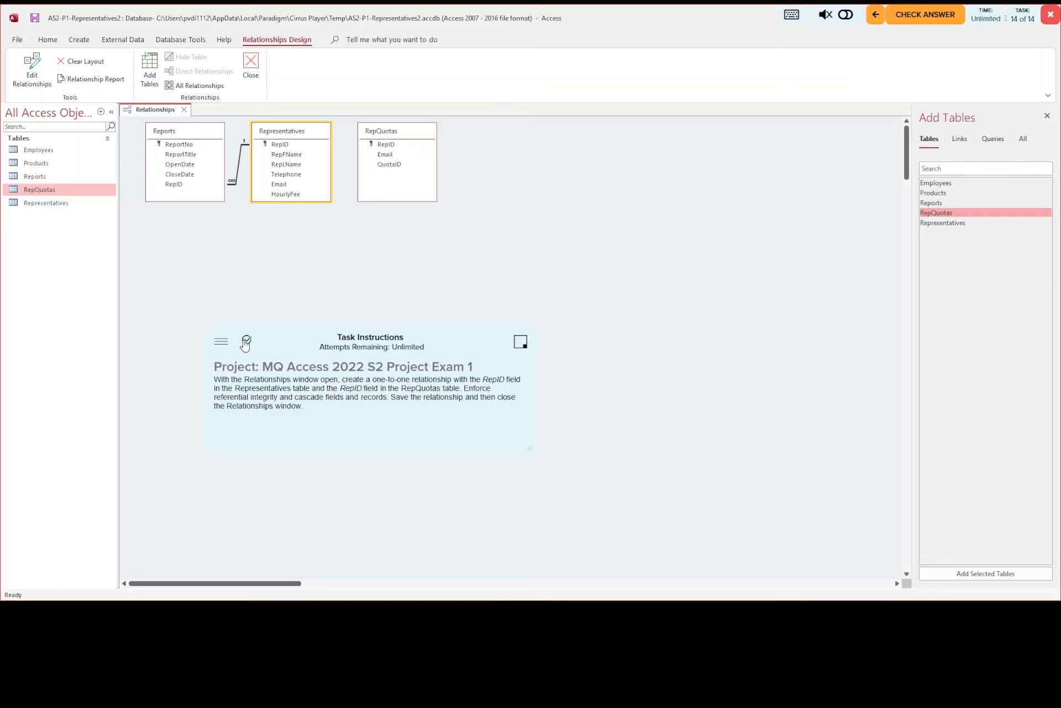
{"action": "left_click", "coordinate": [245, 344]}
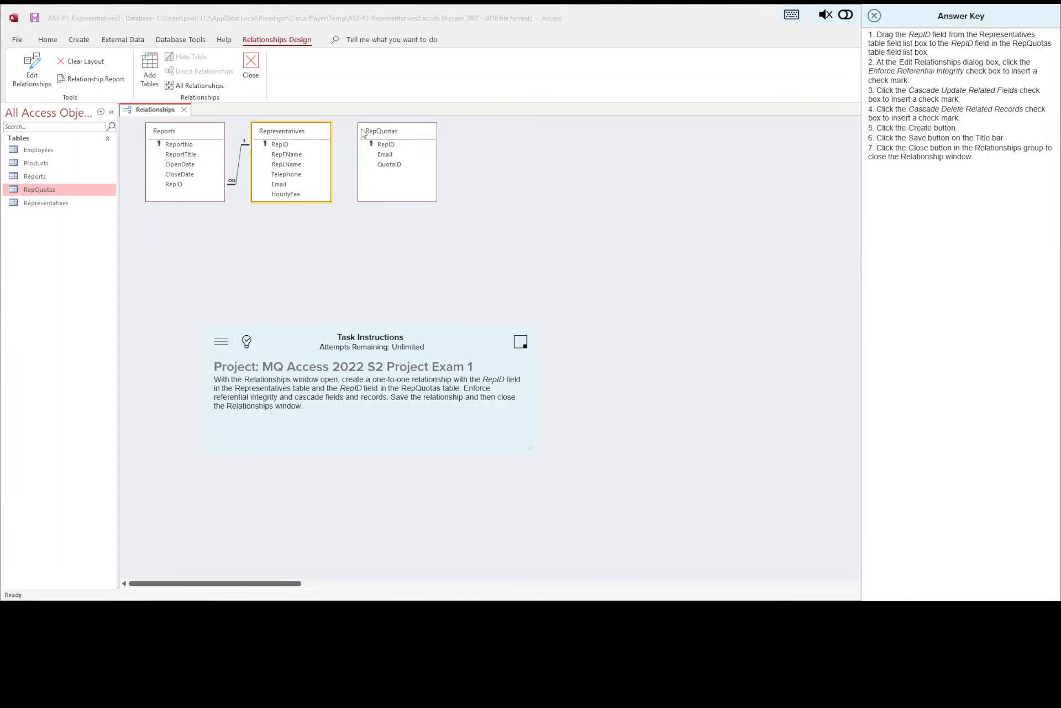
- Create a one-to-one relationship between RepID in Representatives and RepID in RepQuotas, enforcing referential integrity
{"action": "left_click", "coordinate": [288, 147]}
{"action": "left_click_drag", "start_coordinate": [287, 147], "coordinate": [387, 143]}
{"action": "left_click_drag", "start_coordinate": [280, 146], "coordinate": [390, 146]}
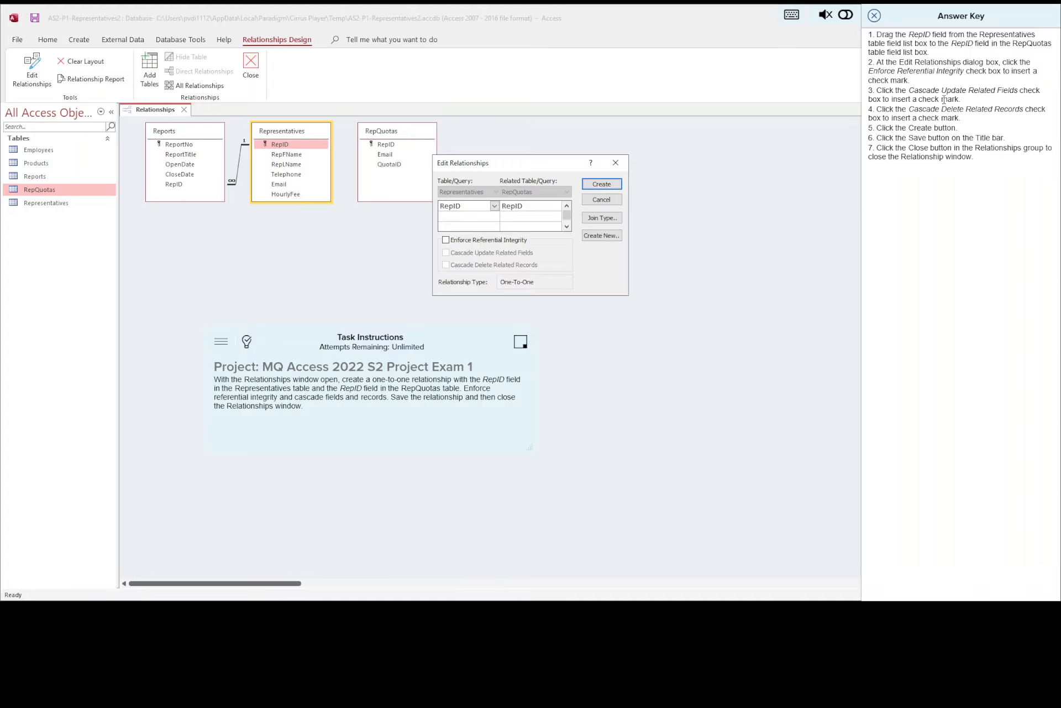
{"action": "left_click", "coordinate": [445, 240]}
{"action": "left_click", "coordinate": [617, 186]}
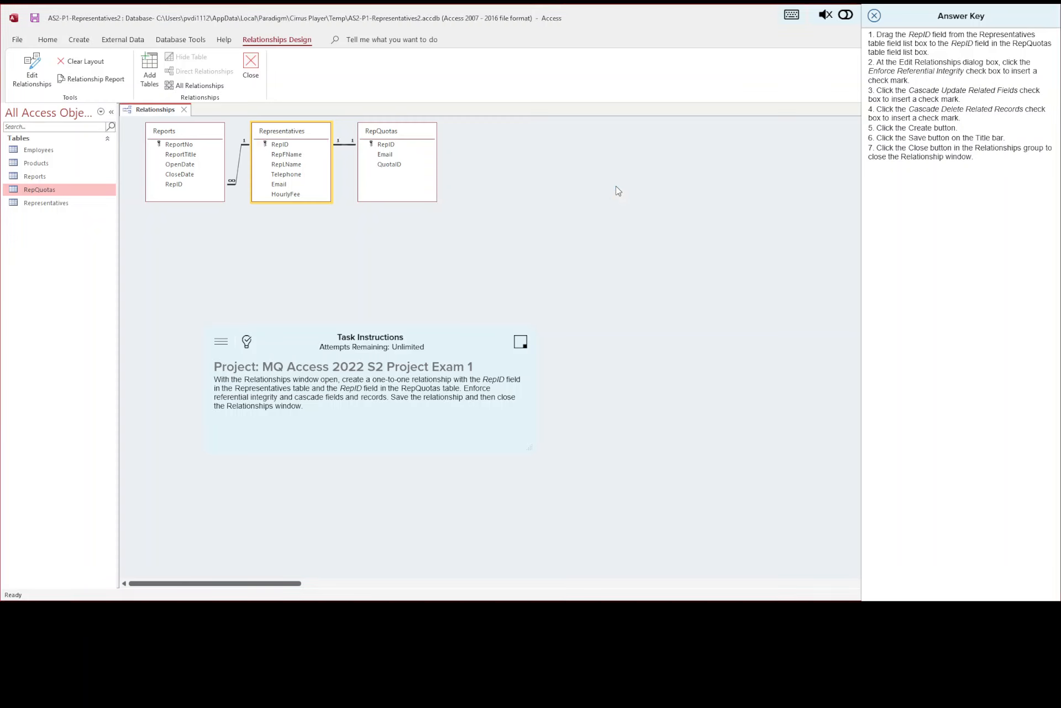
- Save the relationships, close the Relationships window and dismiss the answer key
{"action": "left_click", "coordinate": [34, 19]}
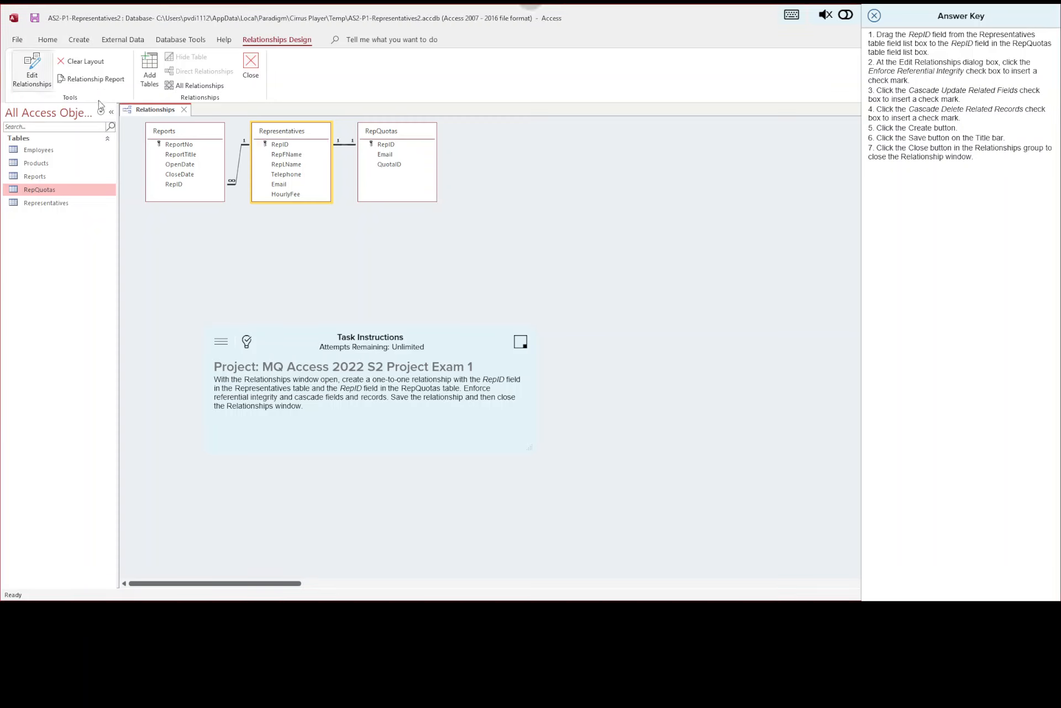
{"action": "left_click", "coordinate": [186, 111]}
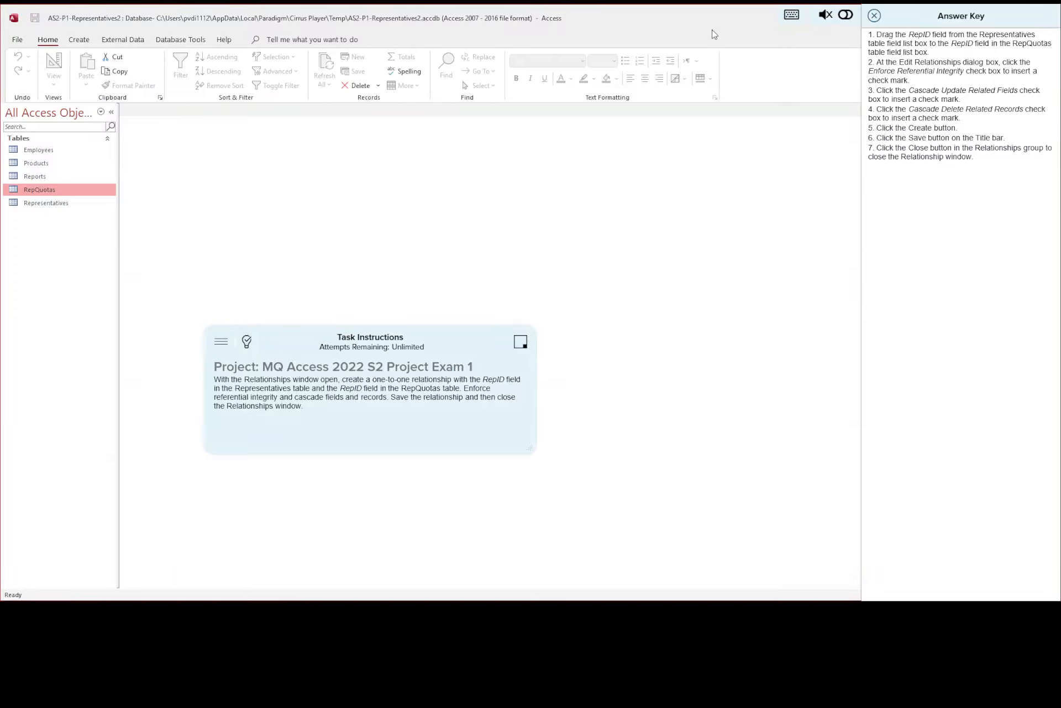
{"action": "left_click", "coordinate": [874, 16]}
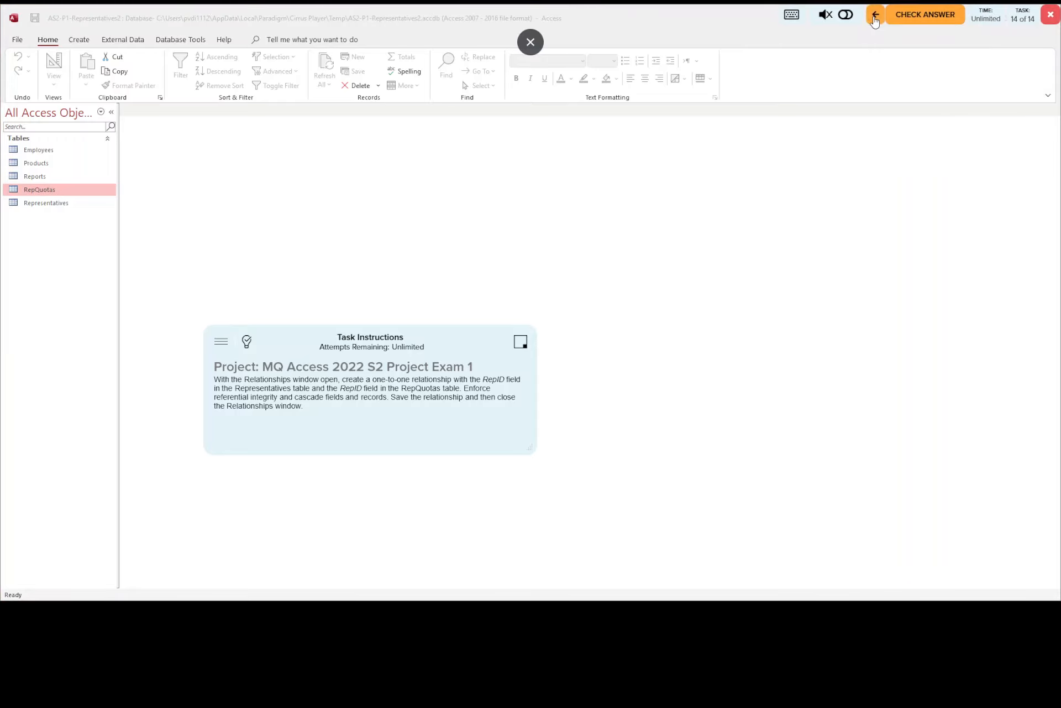
- Check the exam answers and return to the Project Exams page in the browser
{"action": "left_click", "coordinate": [923, 21]}
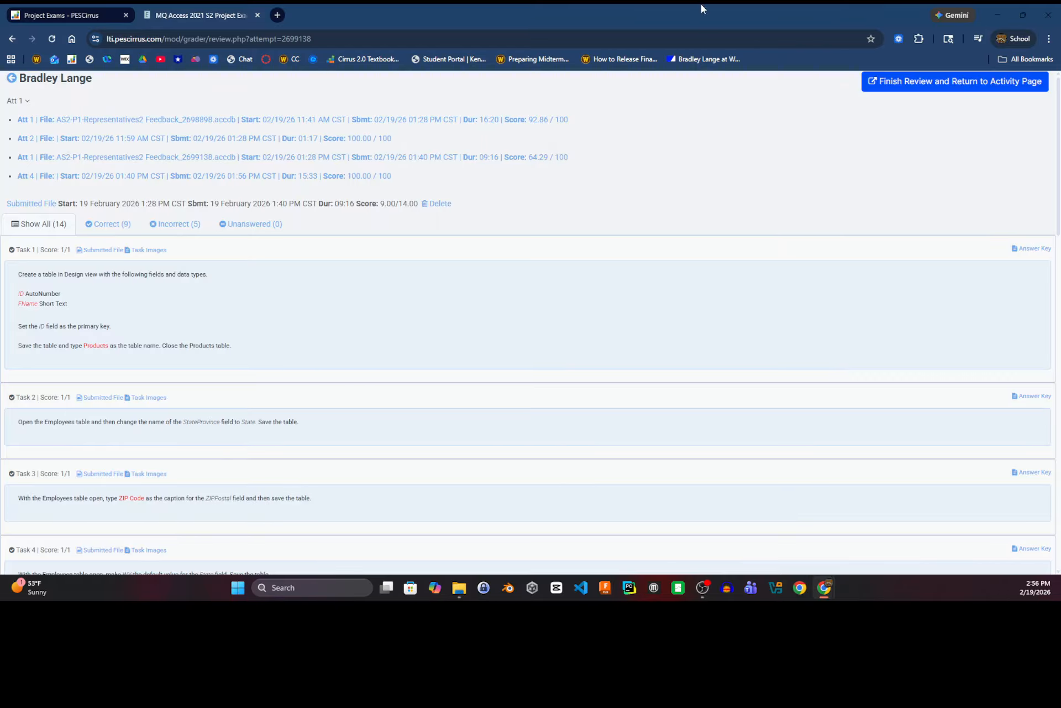
{"action": "left_click", "coordinate": [90, 17]}
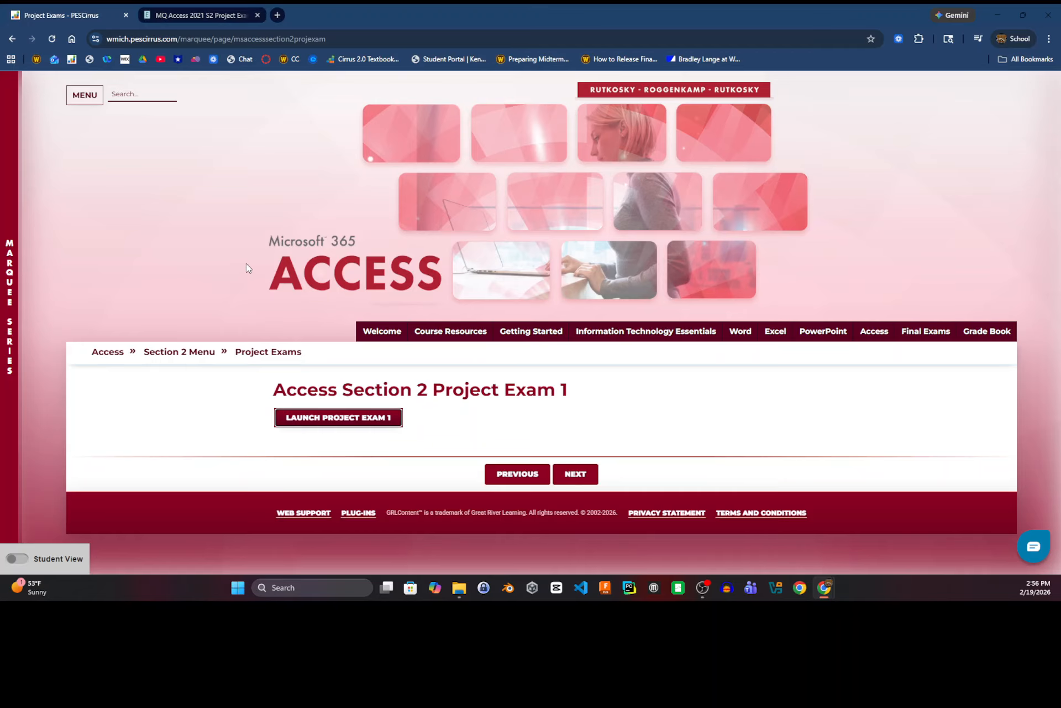